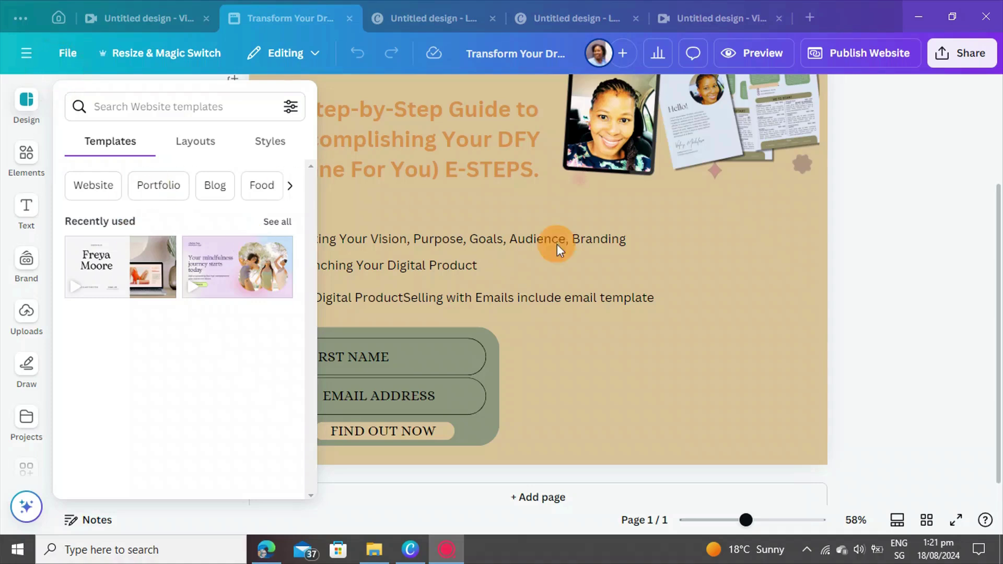
# Examine the Canva landing page design, including its headings, checklist, images and sign-up form, and compare it with the version in the systeme.io editor
pyautogui.click(883, 308)
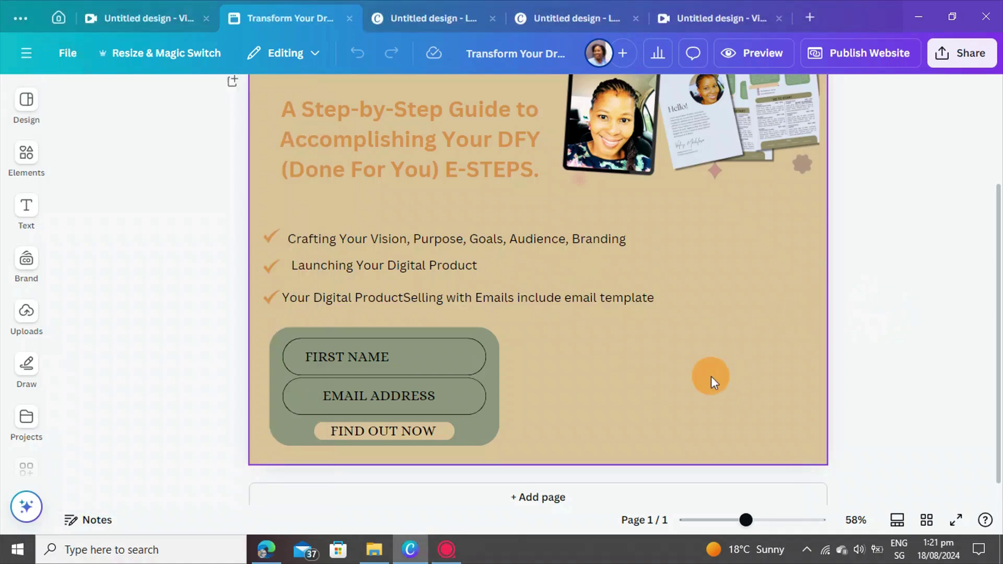
pyautogui.scroll(2, 688, 399)
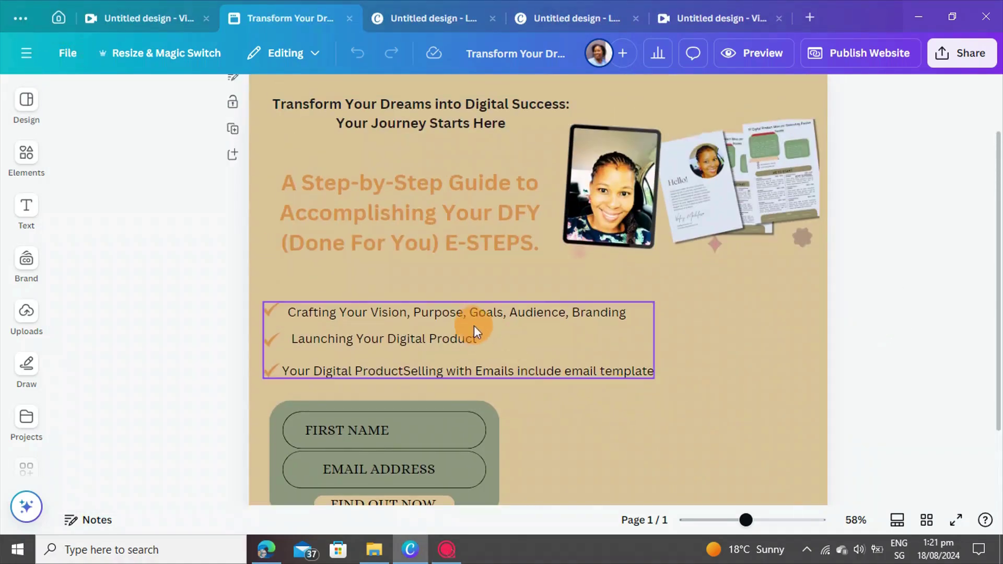
pyautogui.scroll(2, 437, 303)
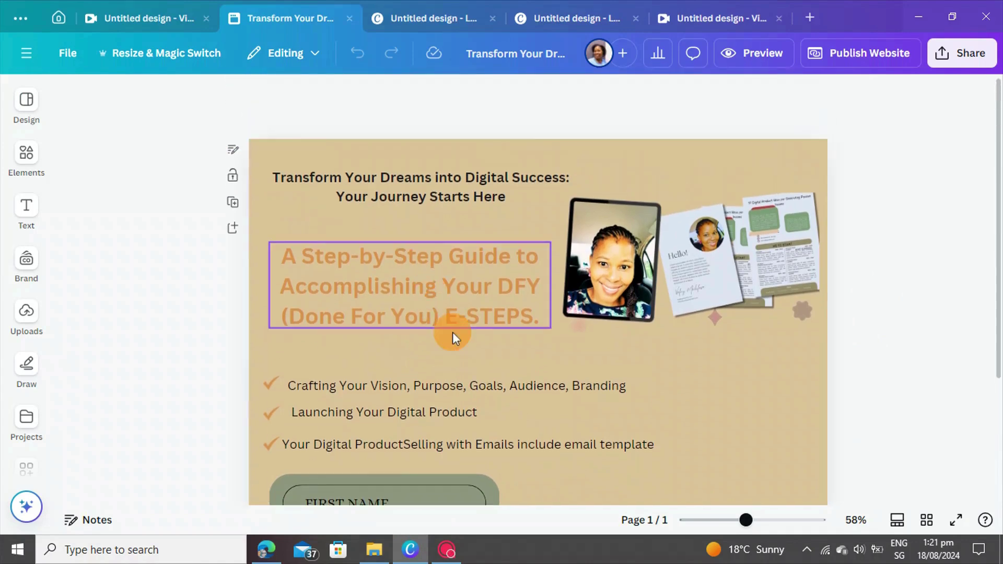
pyautogui.click(266, 549)
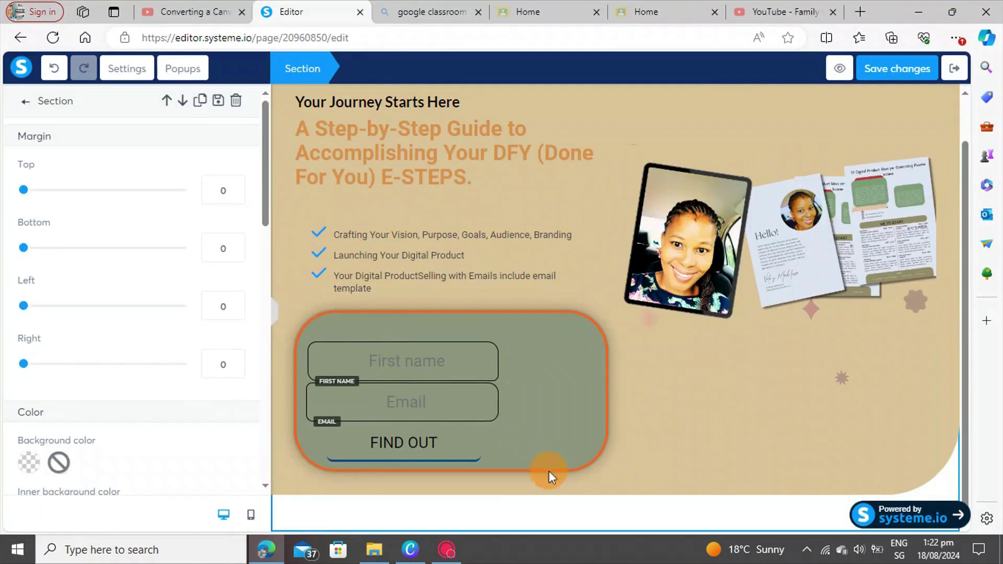
pyautogui.click(412, 551)
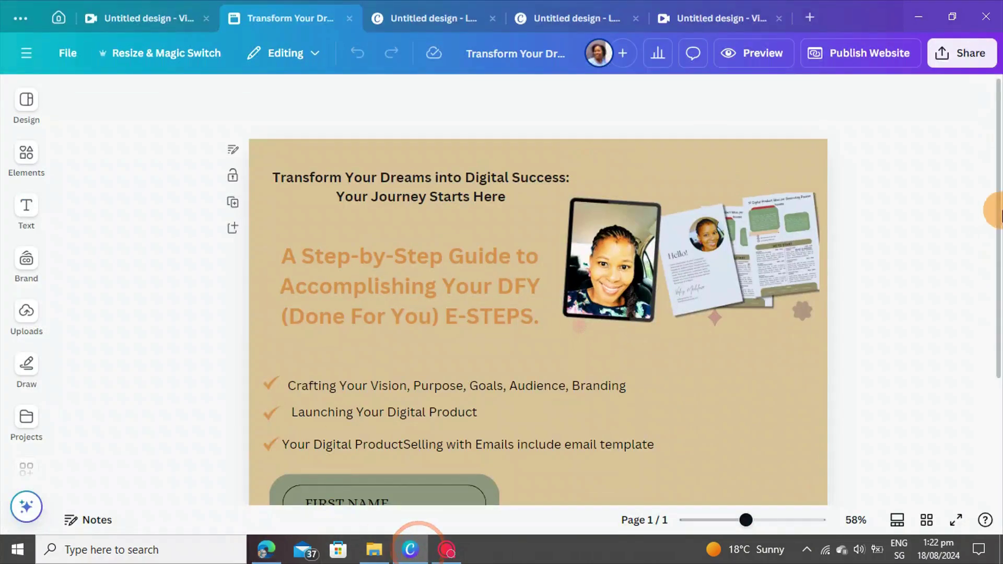
pyautogui.click(592, 311)
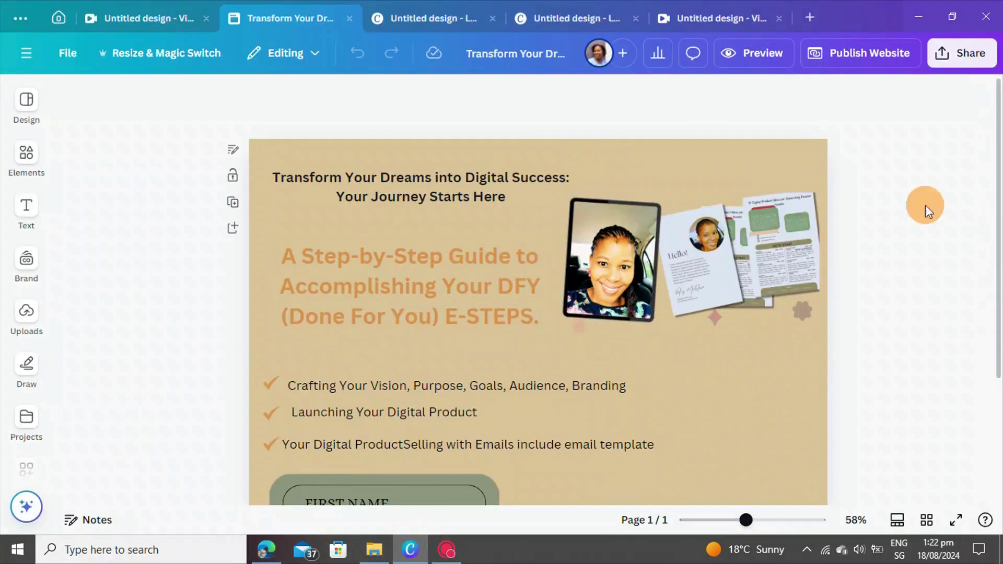
pyautogui.click(26, 209)
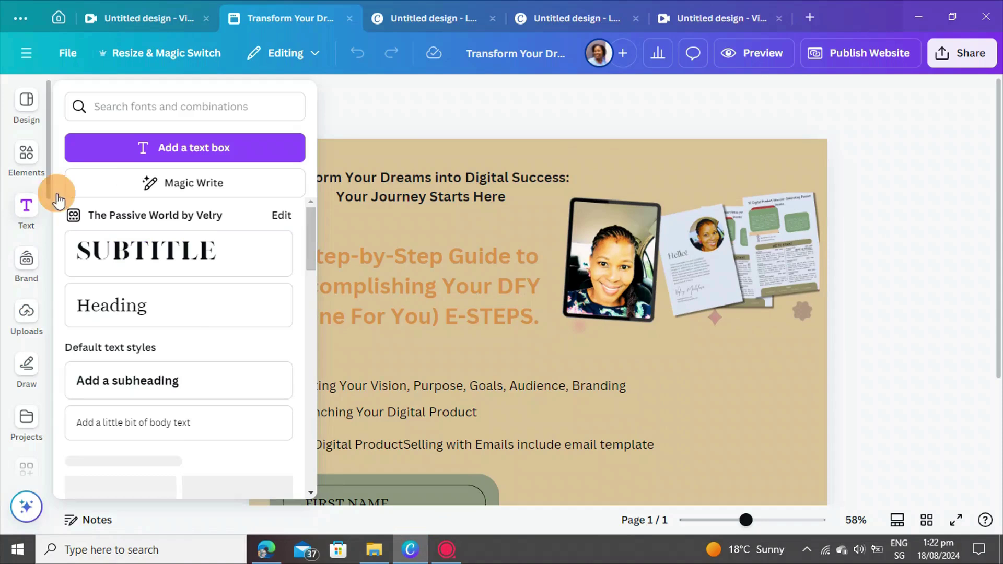
pyautogui.click(23, 170)
pyautogui.click(403, 233)
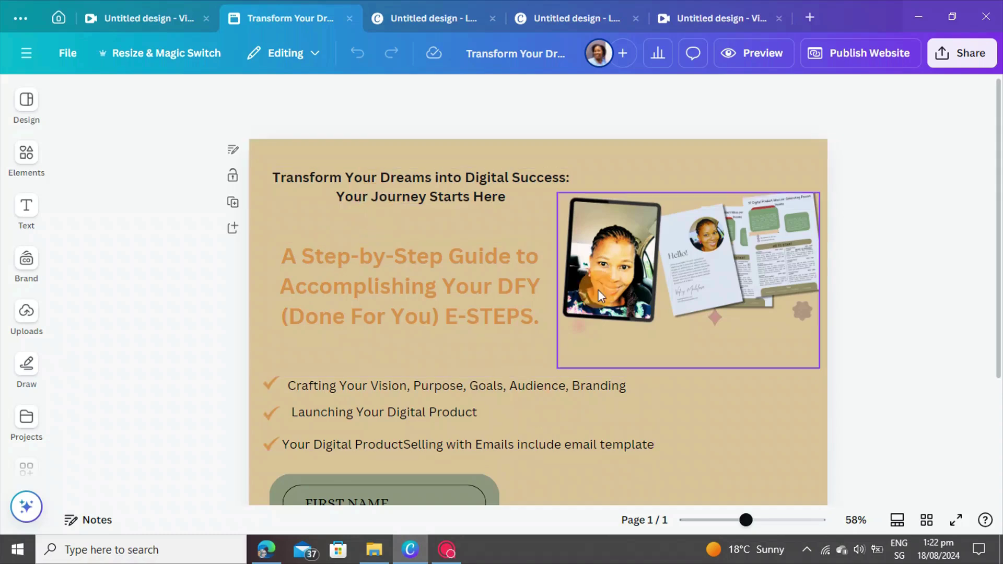
pyautogui.scroll(-3, 779, 277)
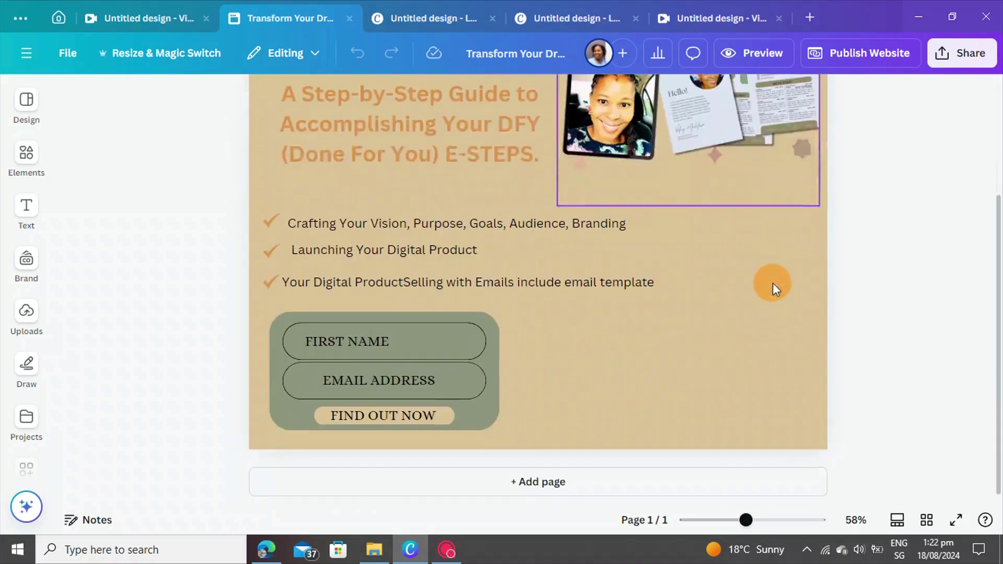
pyautogui.scroll(3, 745, 377)
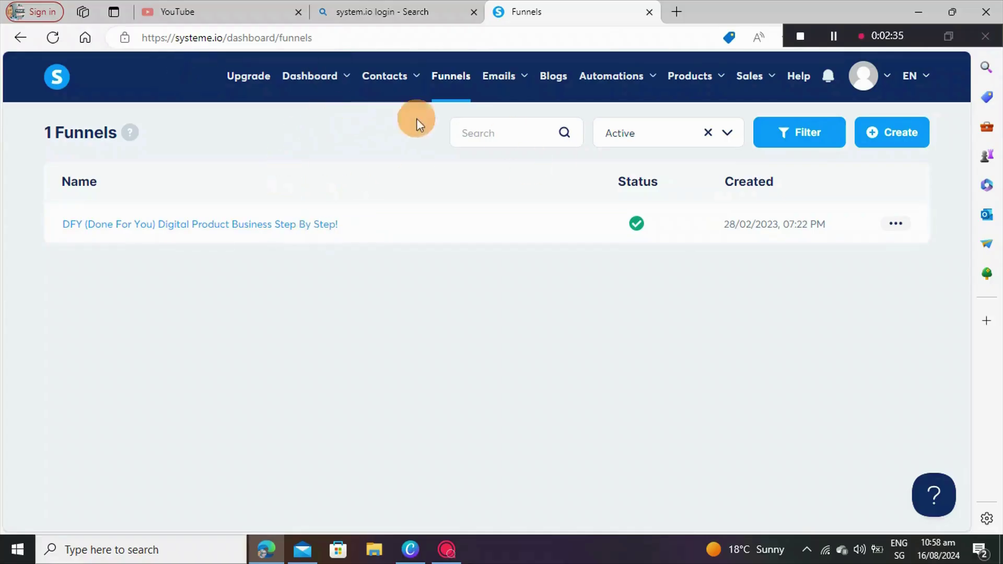
# Start a new funnel in systeme.io and name it "done for your"
pyautogui.click(449, 79)
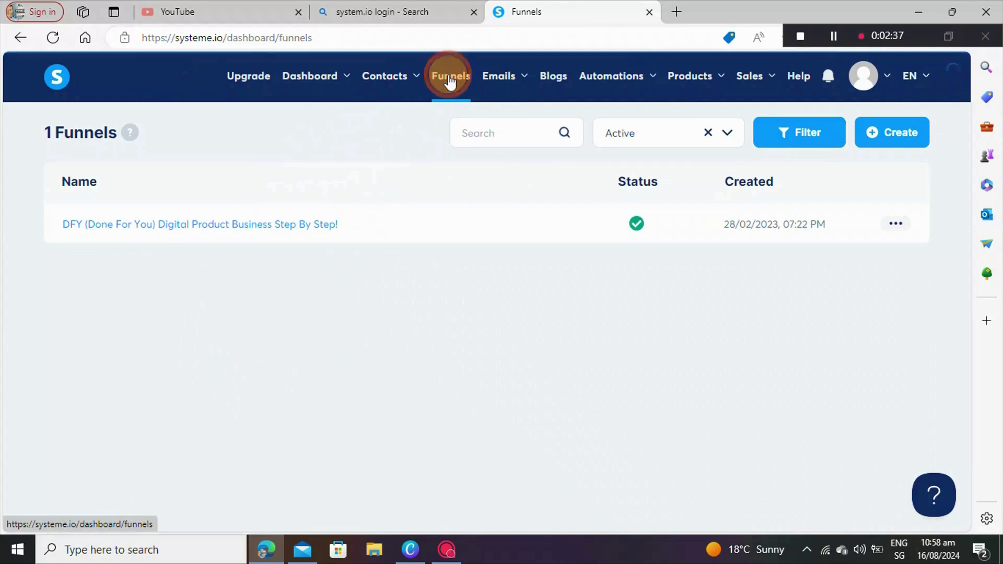
pyautogui.click(878, 137)
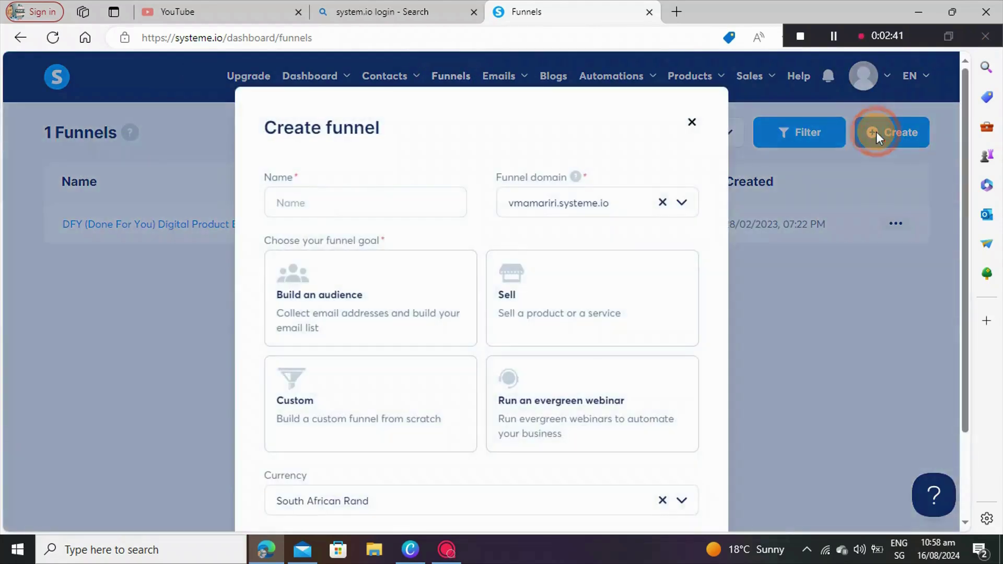
pyautogui.click(312, 206)
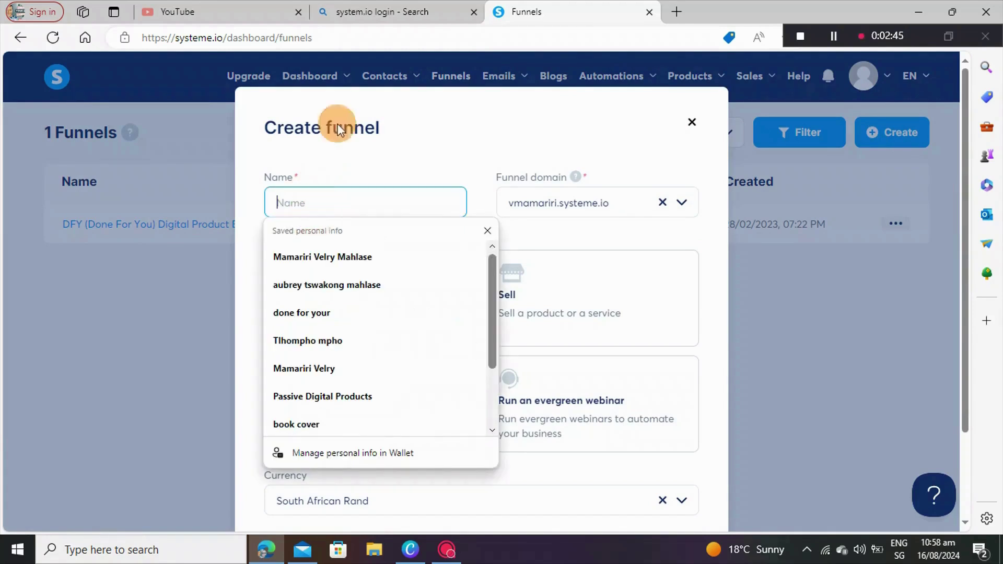
pyautogui.click(305, 314)
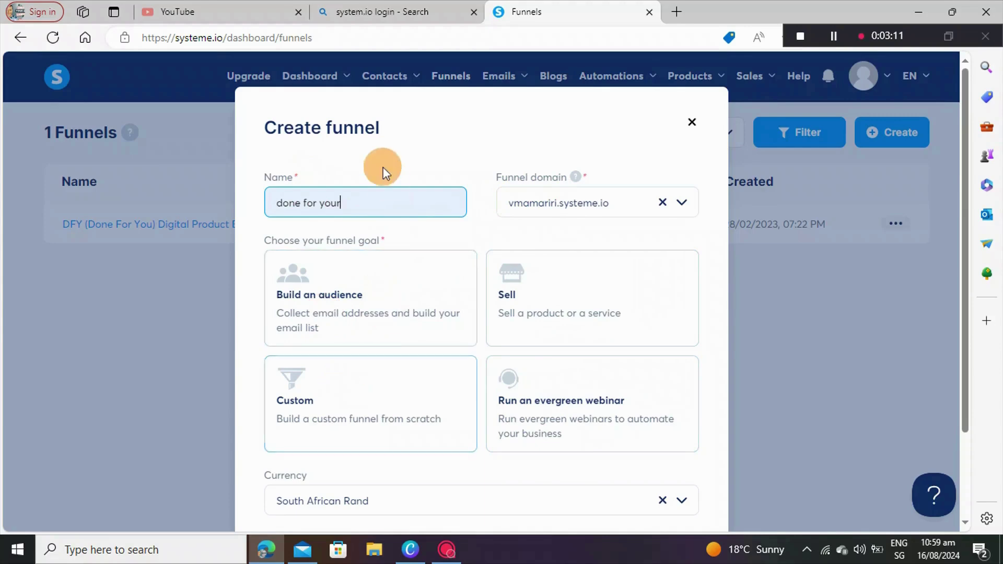
# Choose Build an audience as the funnel goal, keep South African Rand as the currency, and save the funnel
pyautogui.scroll(-1, 382, 209)
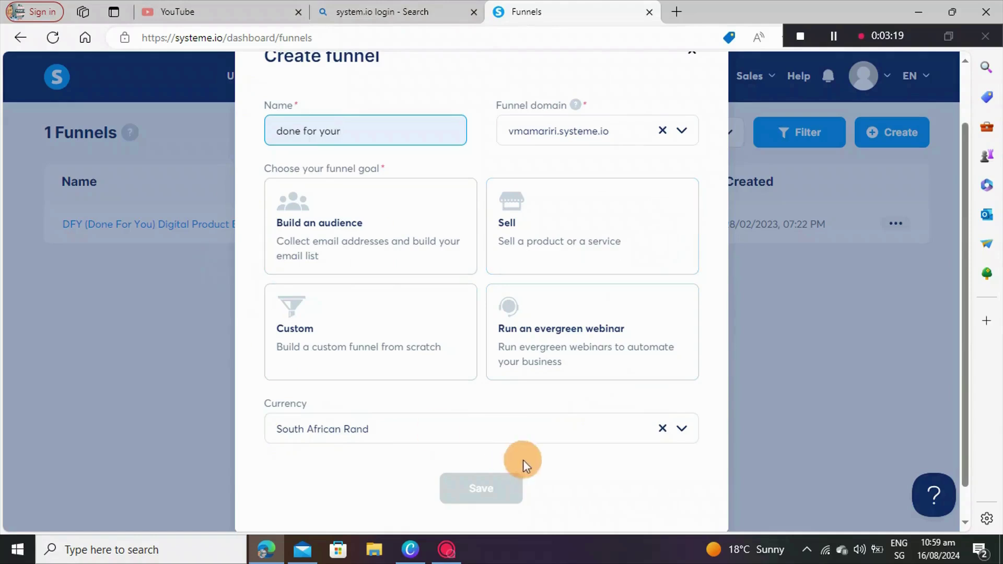
pyautogui.click(681, 429)
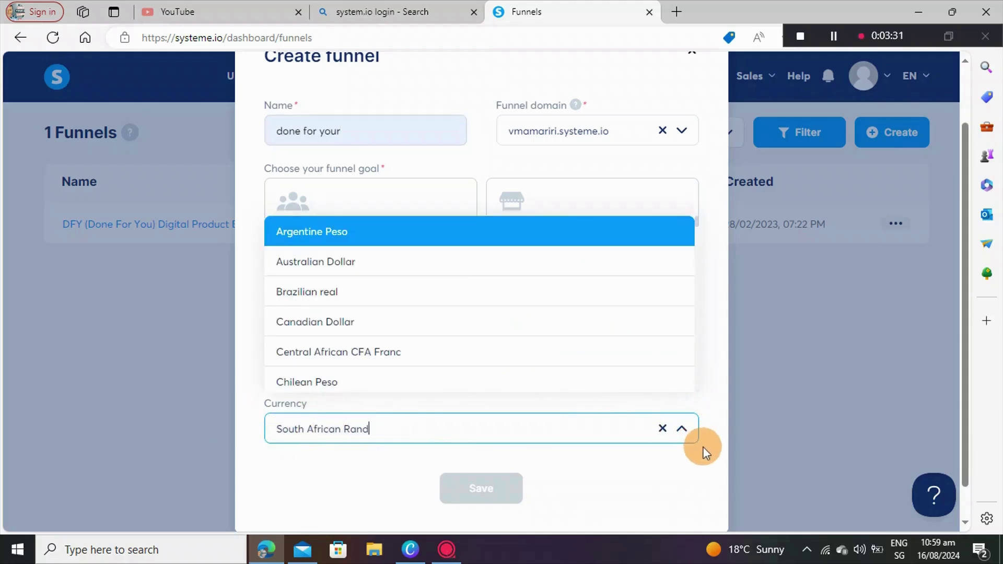
pyautogui.click(715, 406)
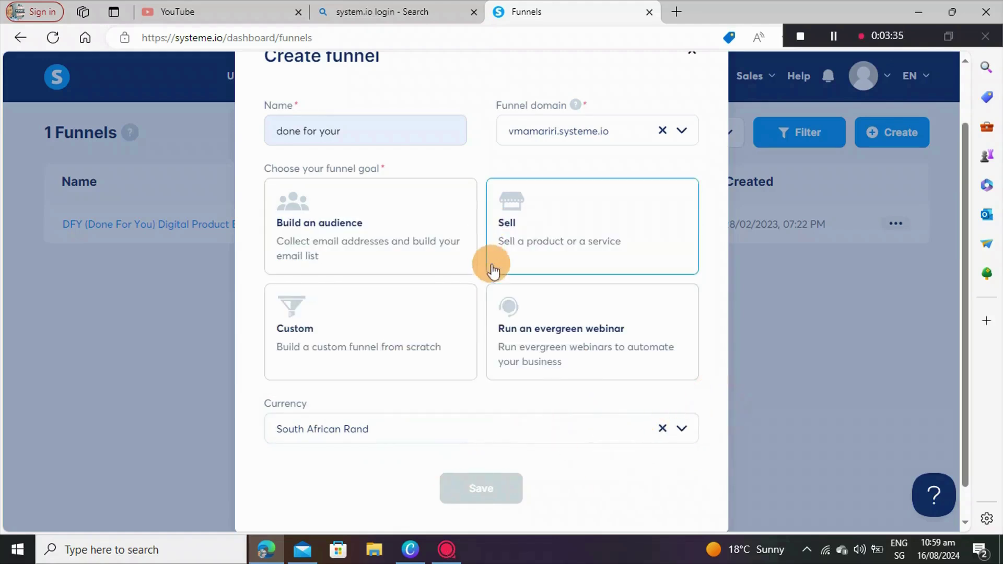
pyautogui.scroll(2, 510, 334)
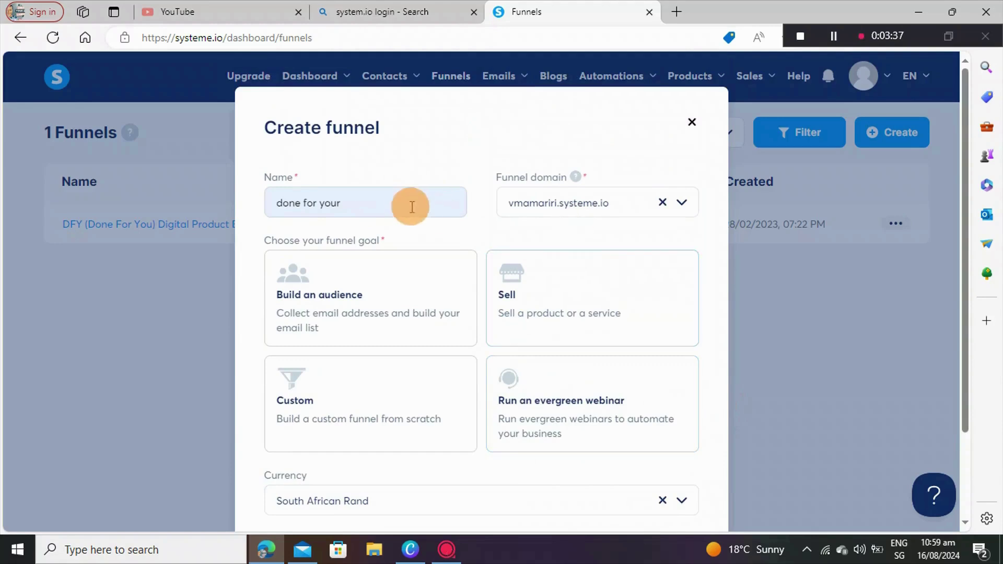
pyautogui.scroll(-2, 410, 203)
pyautogui.click(402, 231)
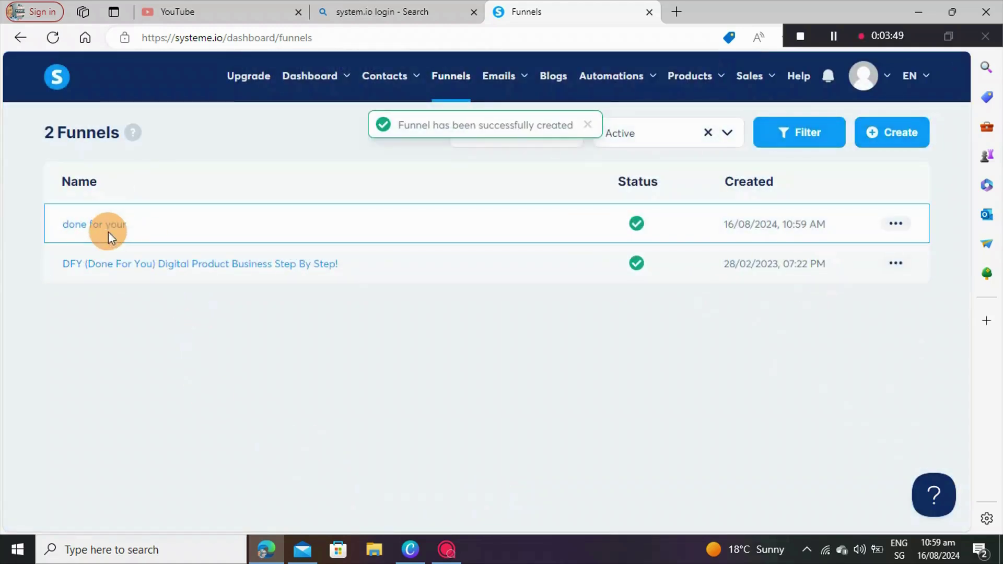
# Open the "done for your" funnel, browse the squeeze page templates, and apply the green WebMaven template
pyautogui.click(100, 226)
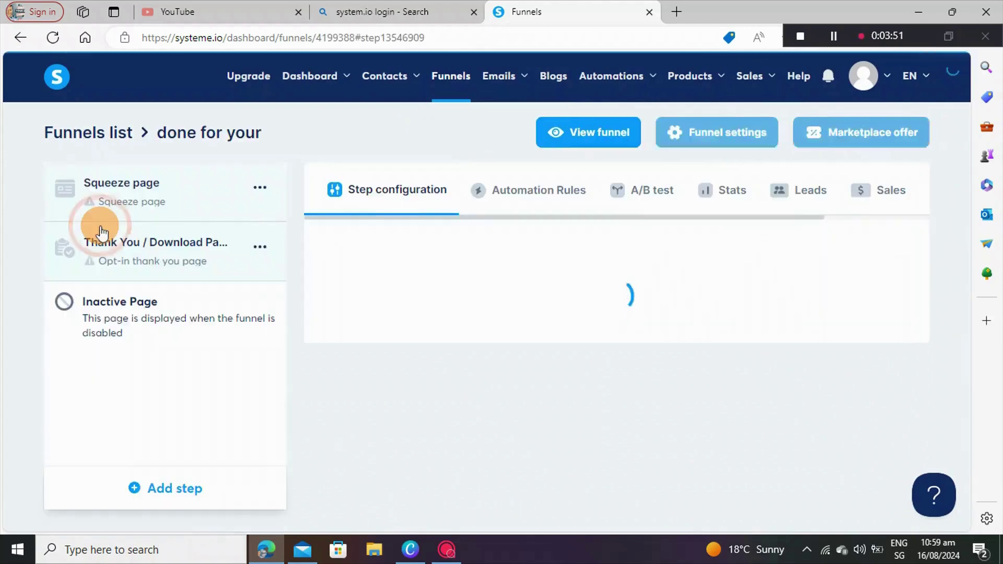
pyautogui.moveTo(360, 253)
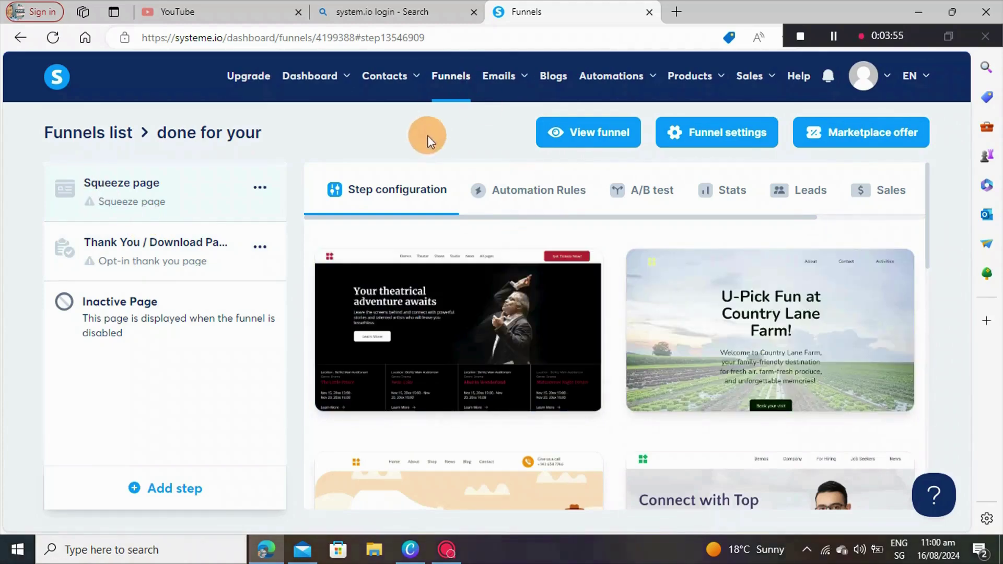
pyautogui.moveTo(650, 310)
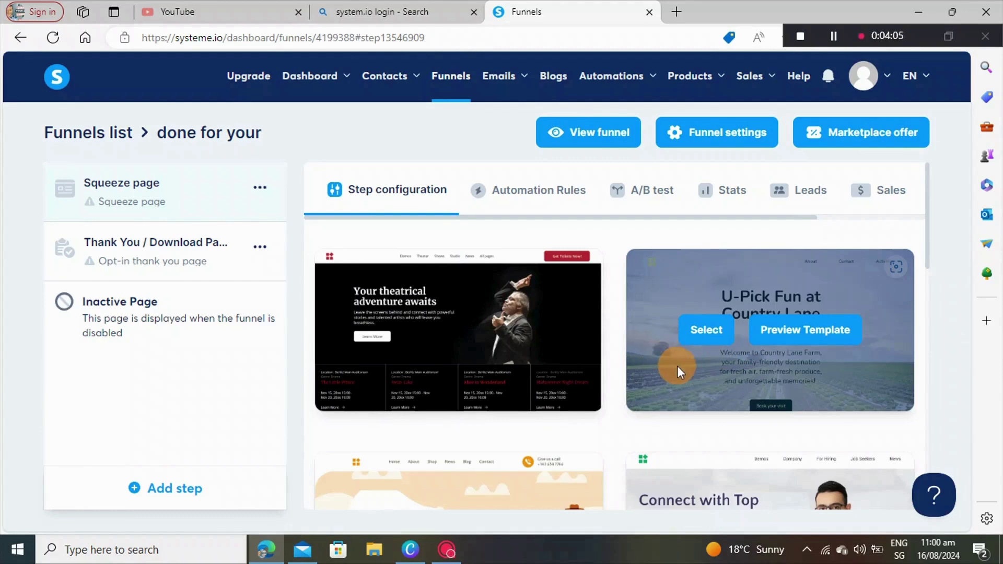
pyautogui.scroll(-5, 653, 385)
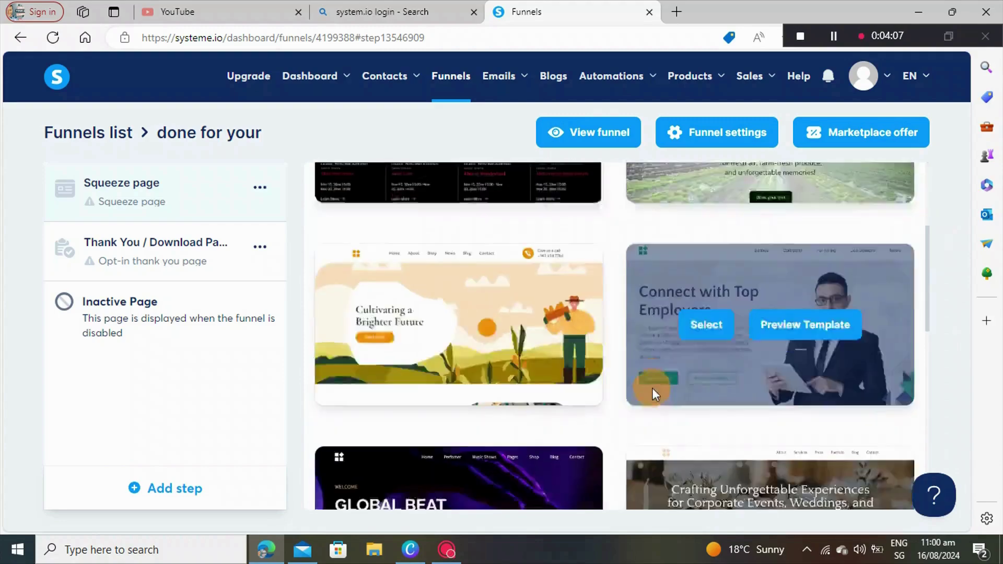
pyautogui.scroll(-7, 685, 350)
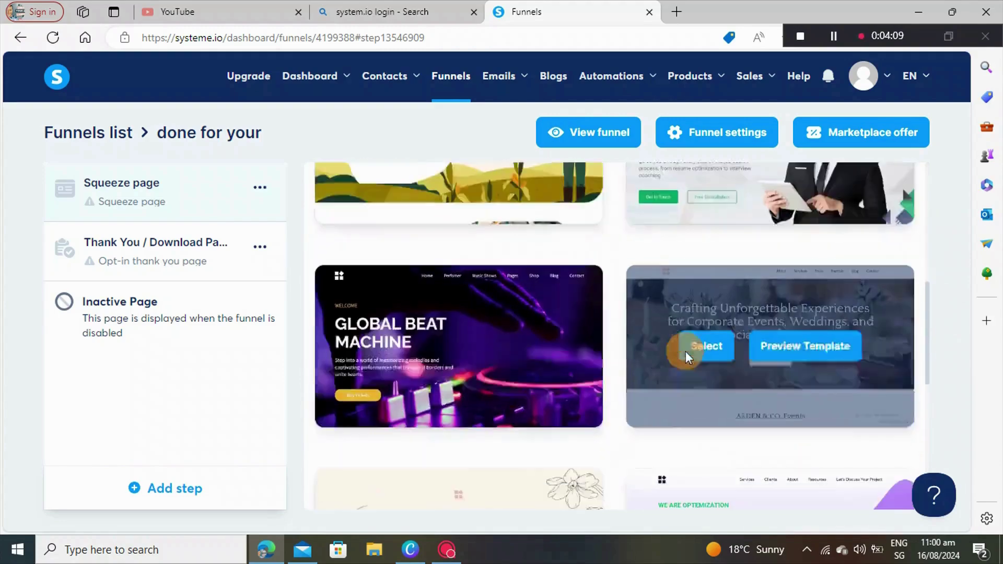
pyautogui.scroll(-3, 687, 364)
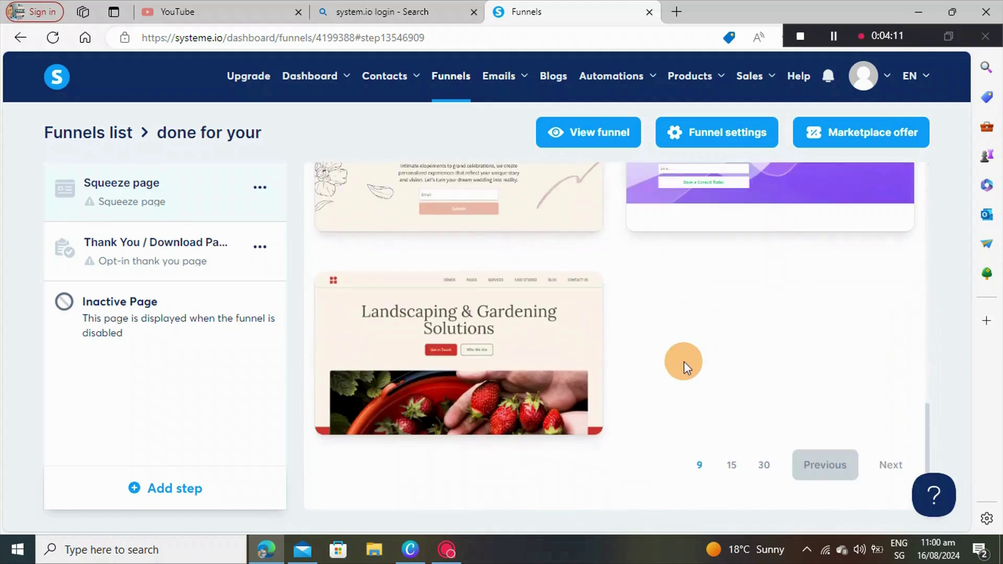
pyautogui.click(880, 465)
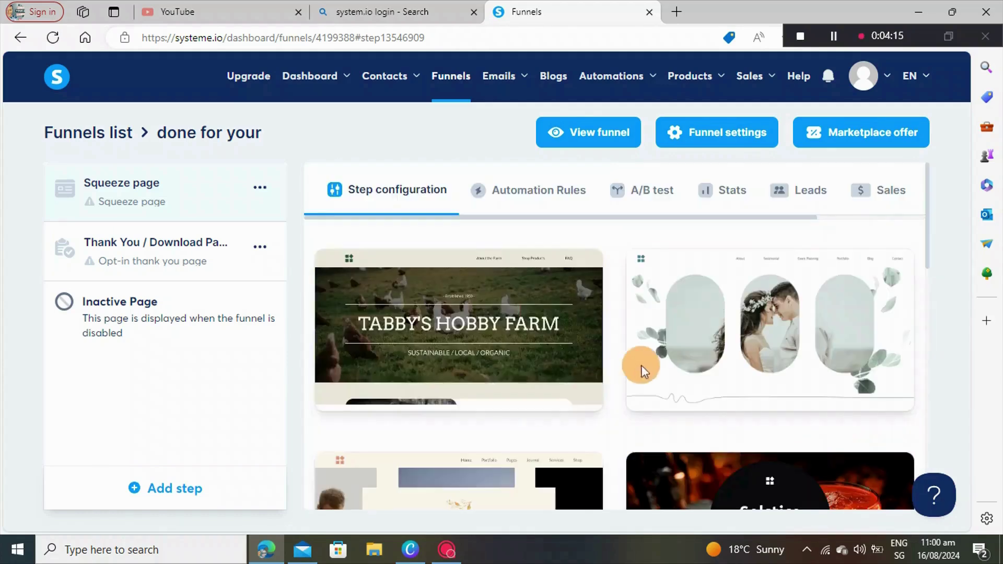
pyautogui.scroll(-4, 643, 365)
pyautogui.scroll(-3, 586, 362)
pyautogui.scroll(-5, 583, 362)
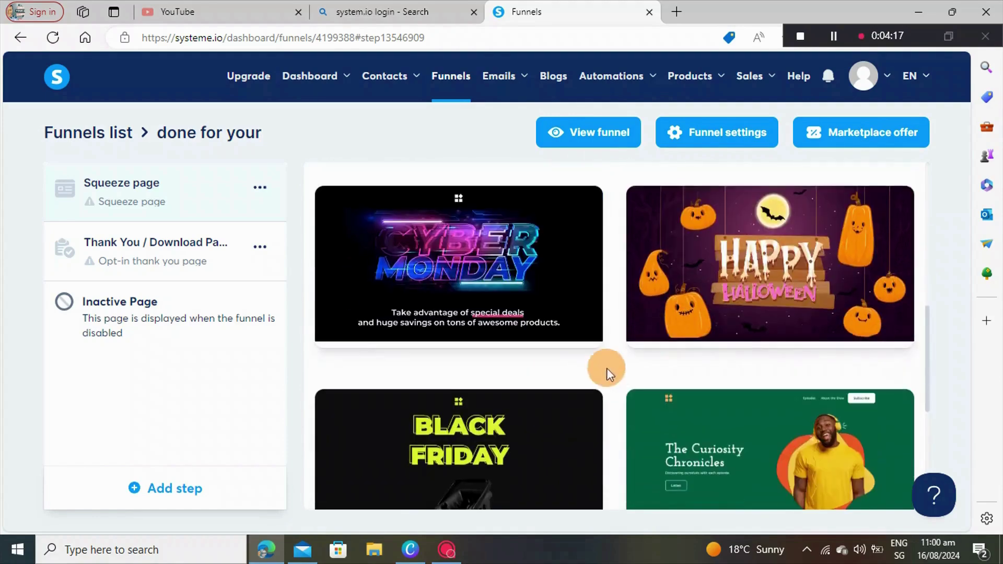
pyautogui.scroll(-2, 616, 381)
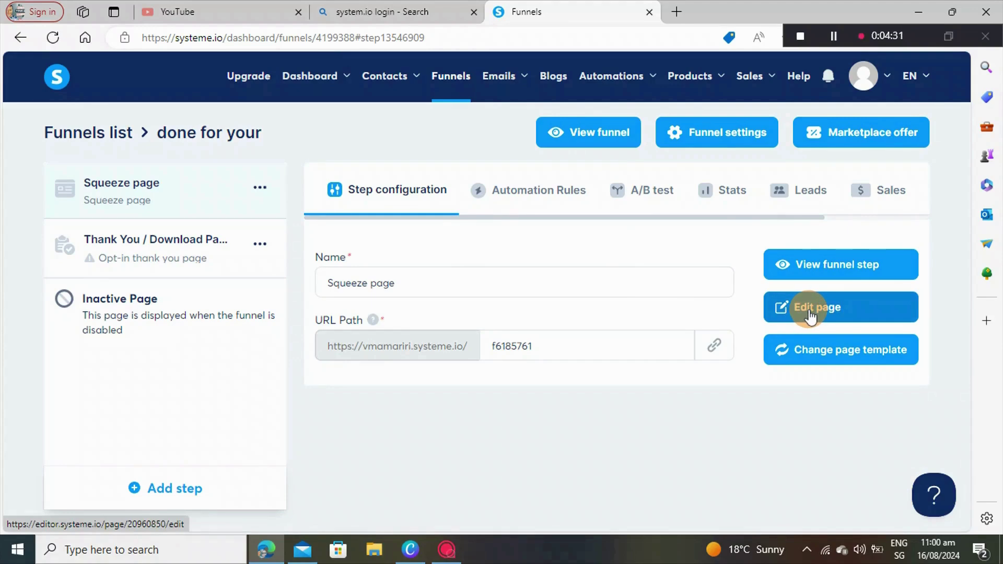
# Open the squeeze page for editing and delete its Powerful Plugins section
pyautogui.click(810, 316)
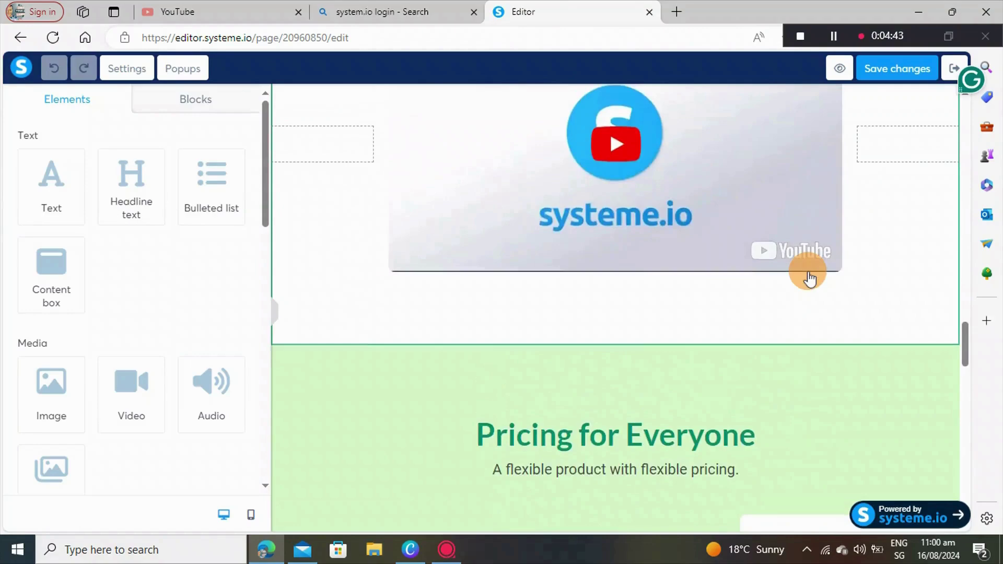
pyautogui.scroll(10, 808, 274)
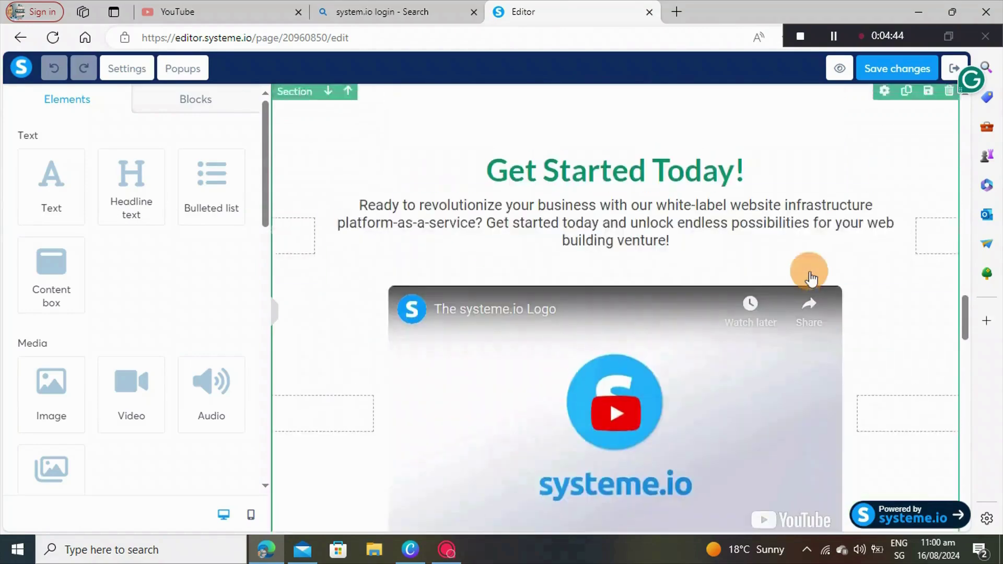
pyautogui.scroll(15, 812, 279)
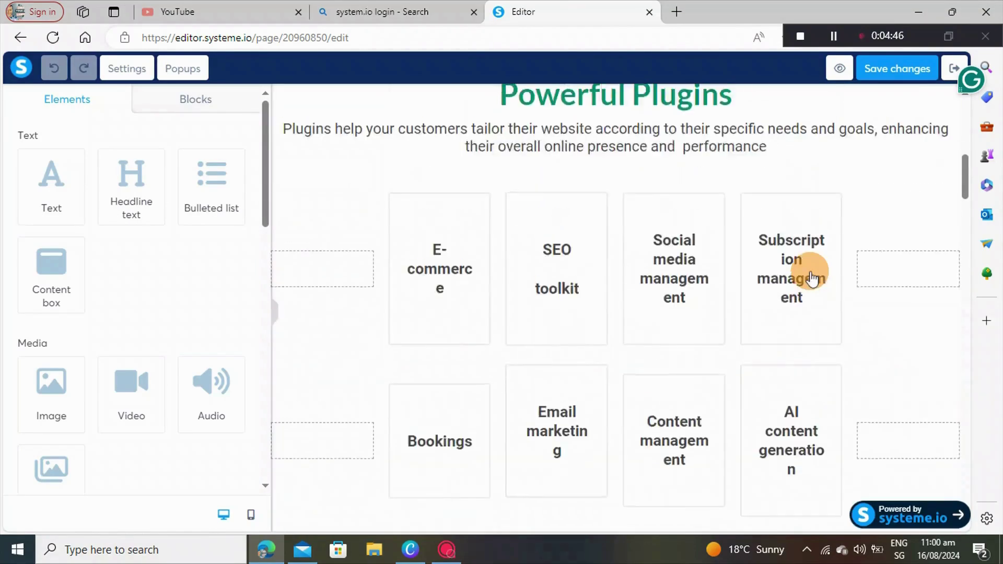
pyautogui.scroll(2, 812, 277)
pyautogui.scroll(-7, 813, 275)
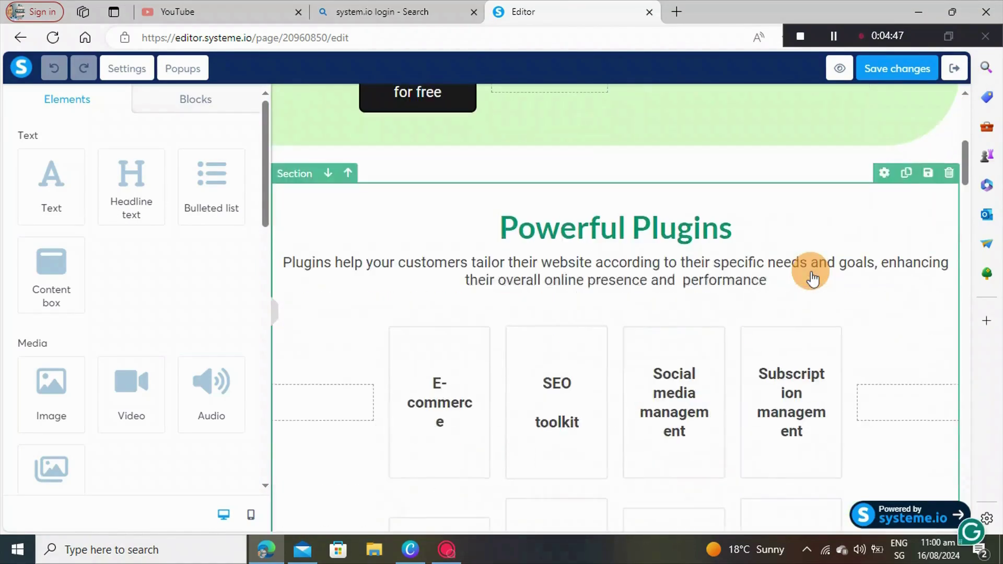
pyautogui.click(948, 174)
pyautogui.click(557, 118)
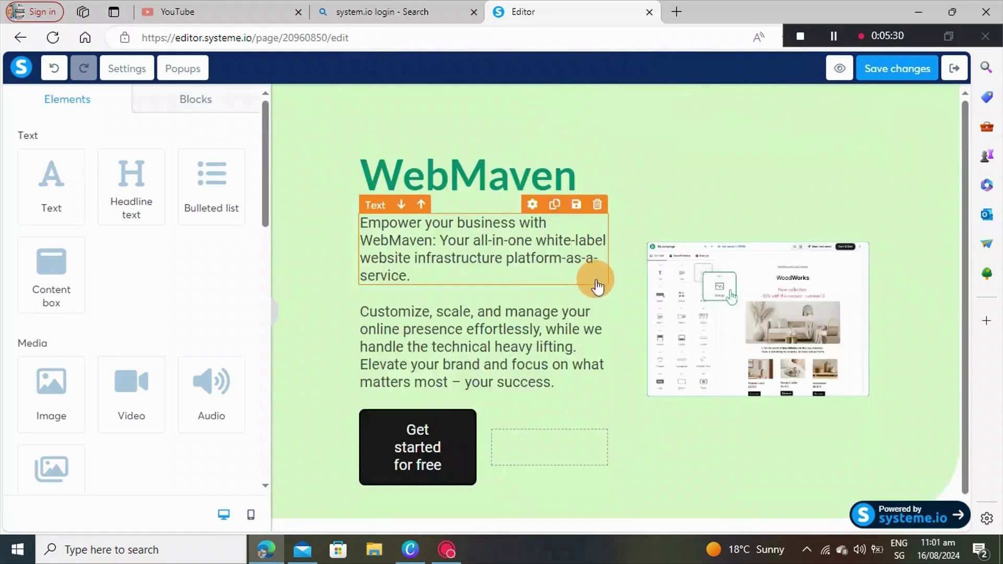
# Delete the template's screenshot image beside the WebMaven text
pyautogui.scroll(-1, 595, 273)
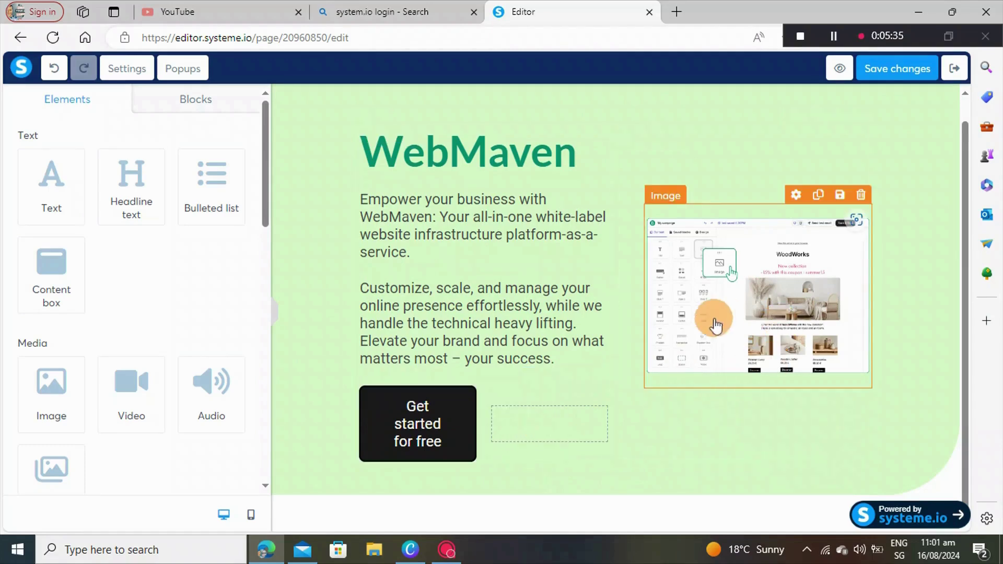
pyautogui.click(862, 198)
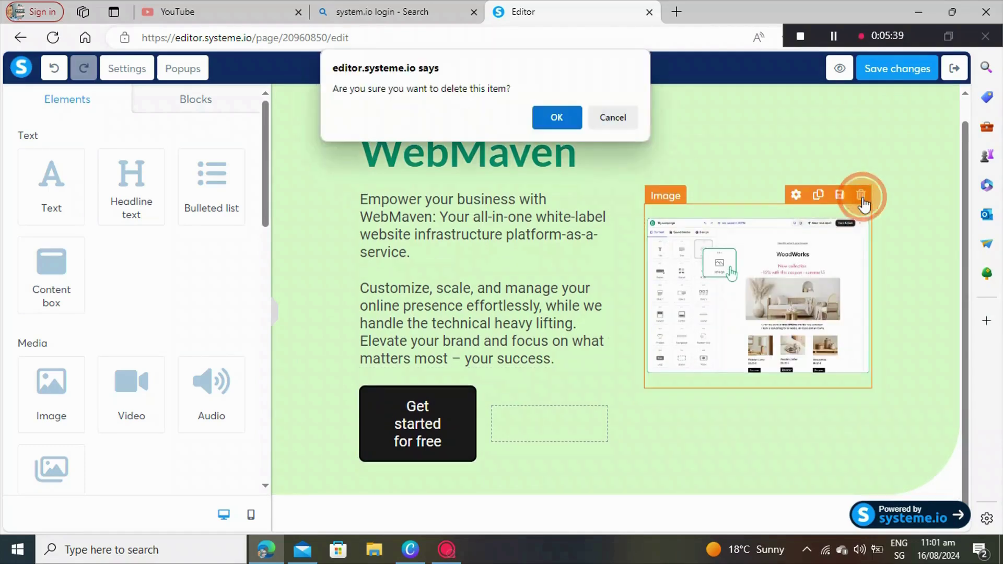
pyautogui.click(556, 118)
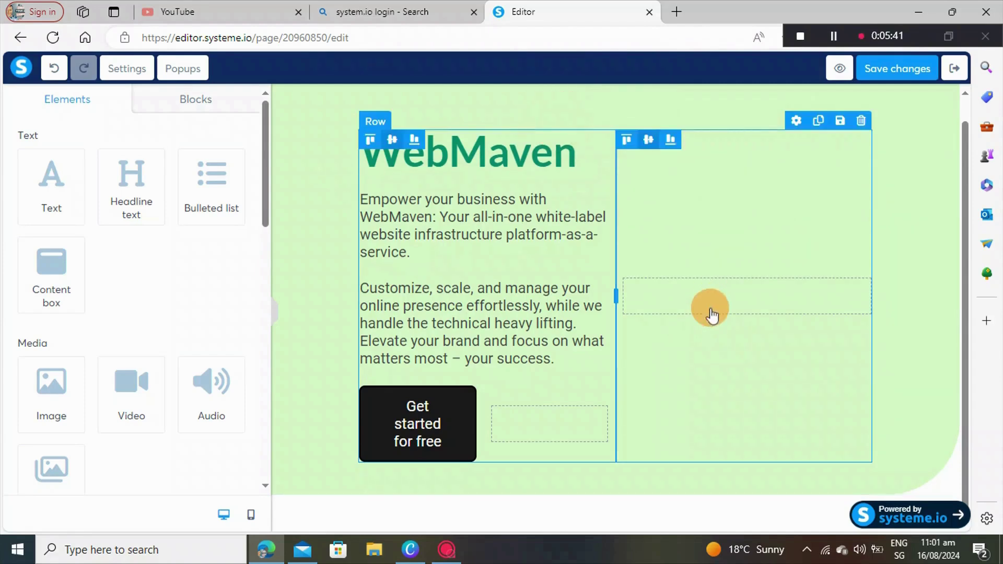
# Add an image element to the page and insert WJBVAS.png from the uploaded images
pyautogui.moveTo(58, 418); pyautogui.dragTo(49, 393)
pyautogui.click(574, 134)
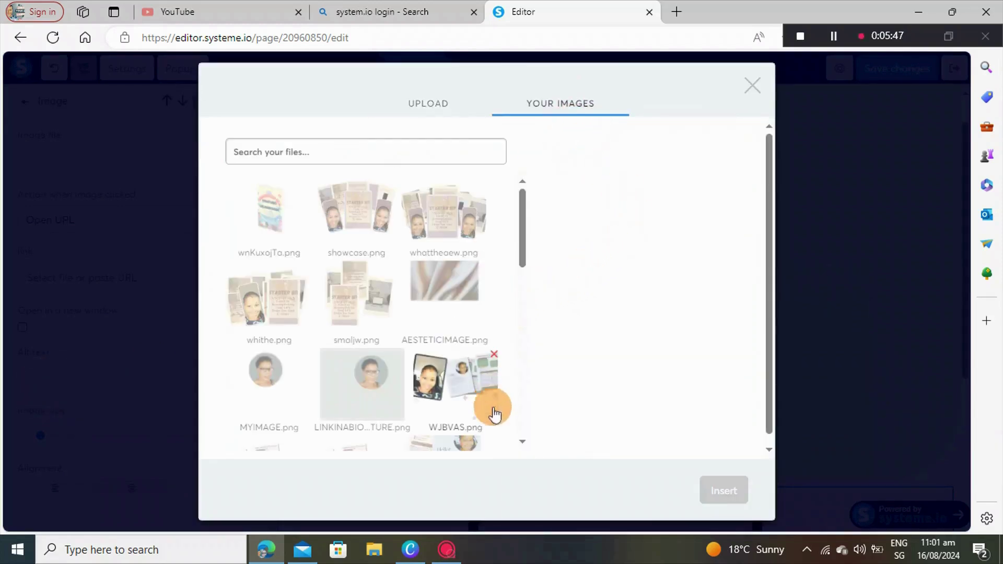
pyautogui.moveTo(462, 392); pyautogui.dragTo(450, 403)
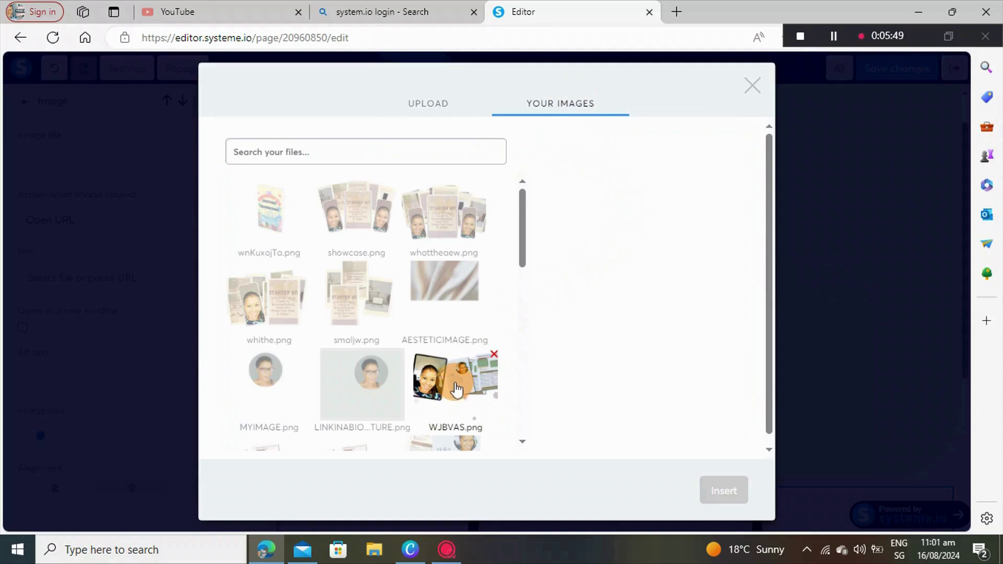
pyautogui.click(457, 389)
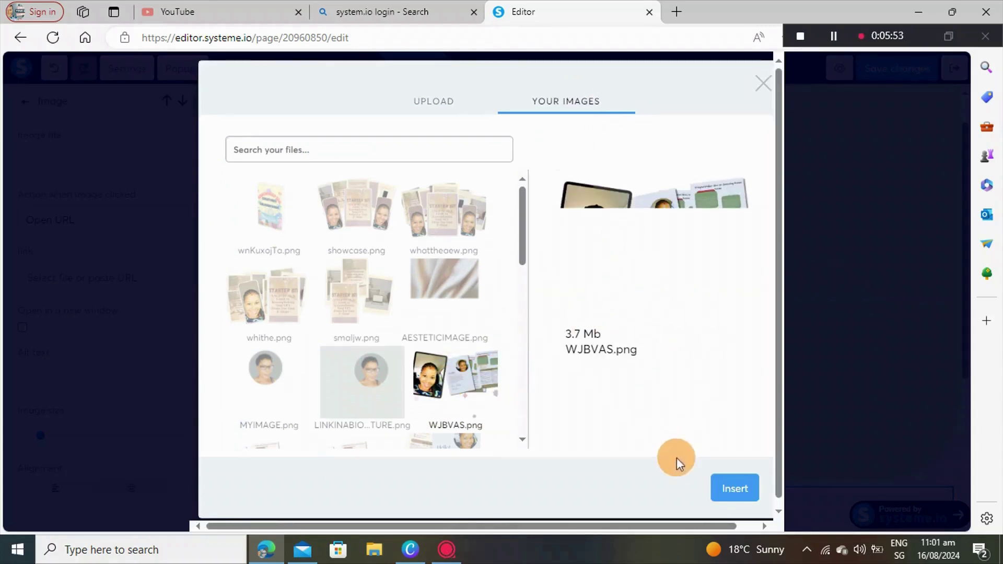
pyautogui.click(736, 490)
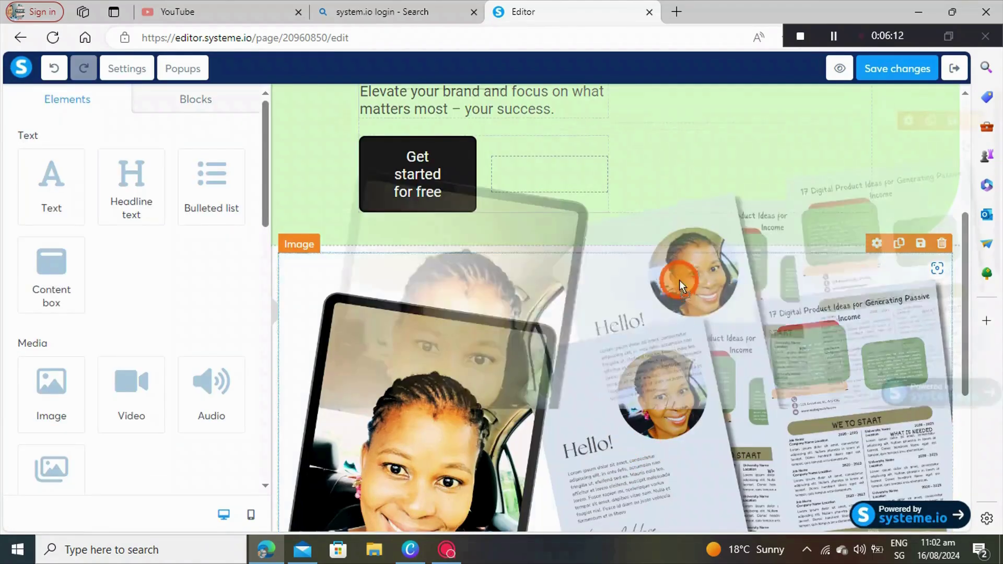
# Move the WJBVAS.png image into the empty column beside the WebMaven text
pyautogui.moveTo(717, 137); pyautogui.dragTo(632, 168)
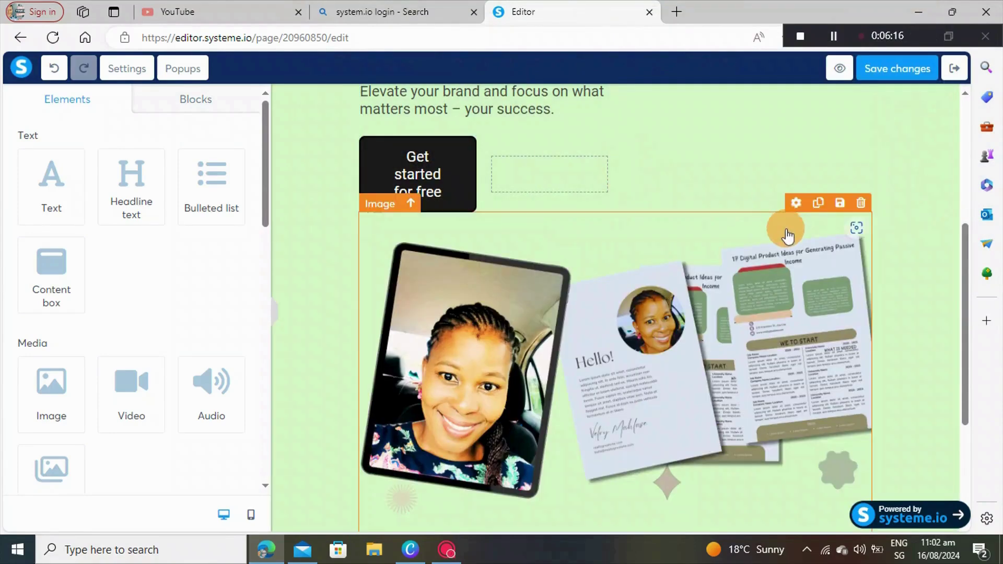
pyautogui.scroll(5, 783, 230)
pyautogui.scroll(-3, 784, 230)
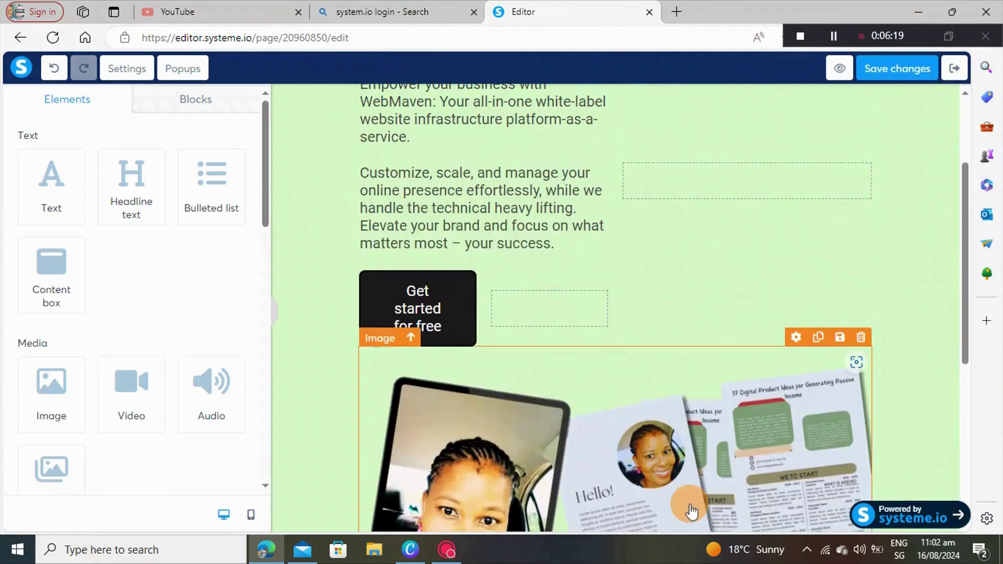
pyautogui.moveTo(688, 511); pyautogui.dragTo(723, 174)
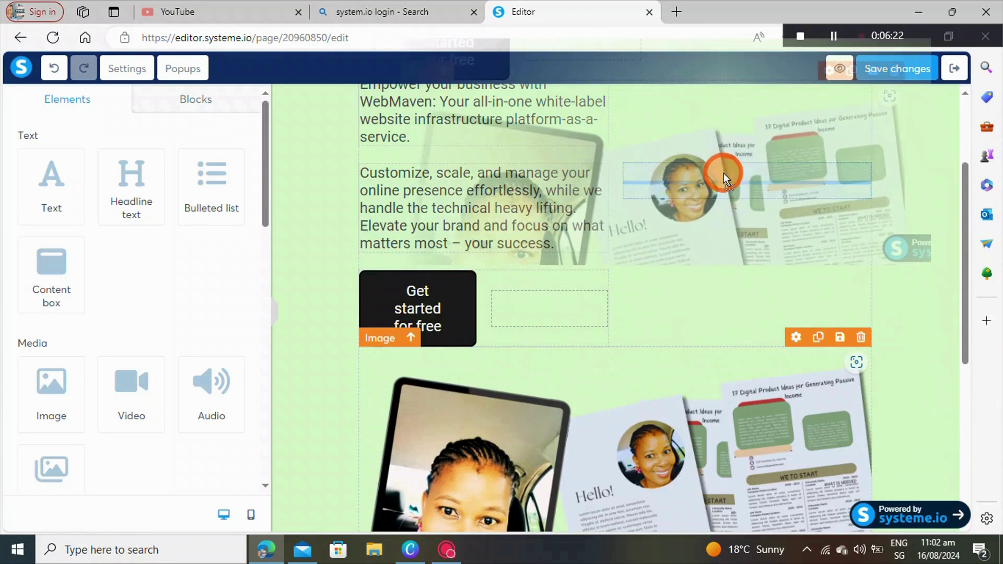
pyautogui.moveTo(723, 174); pyautogui.dragTo(724, 174)
pyautogui.click(763, 273)
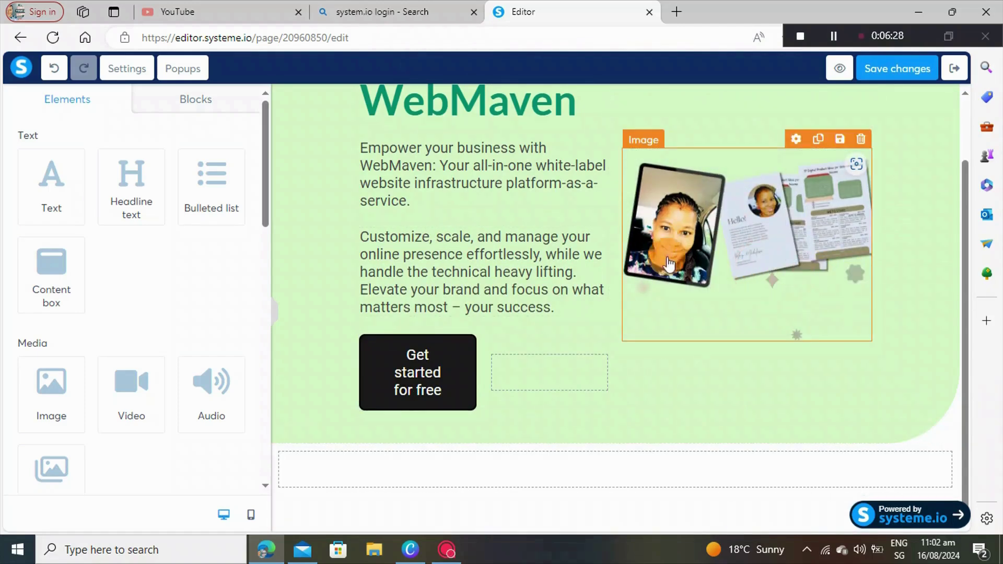
# Try to shrink the WJBVAS.png image by lowering its image size
pyautogui.scroll(1, 679, 303)
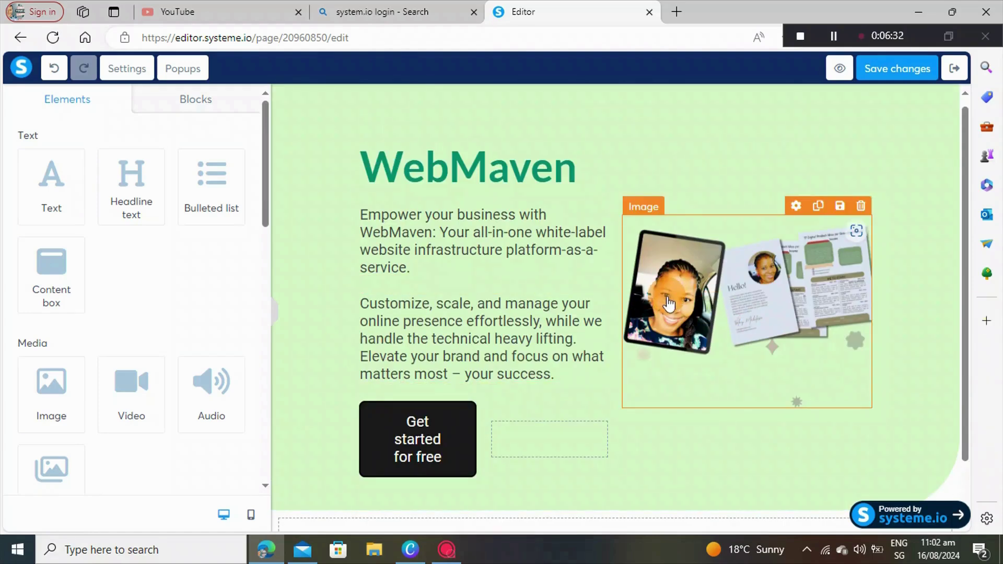
pyautogui.scroll(-1, 669, 303)
pyautogui.scroll(-4, 143, 376)
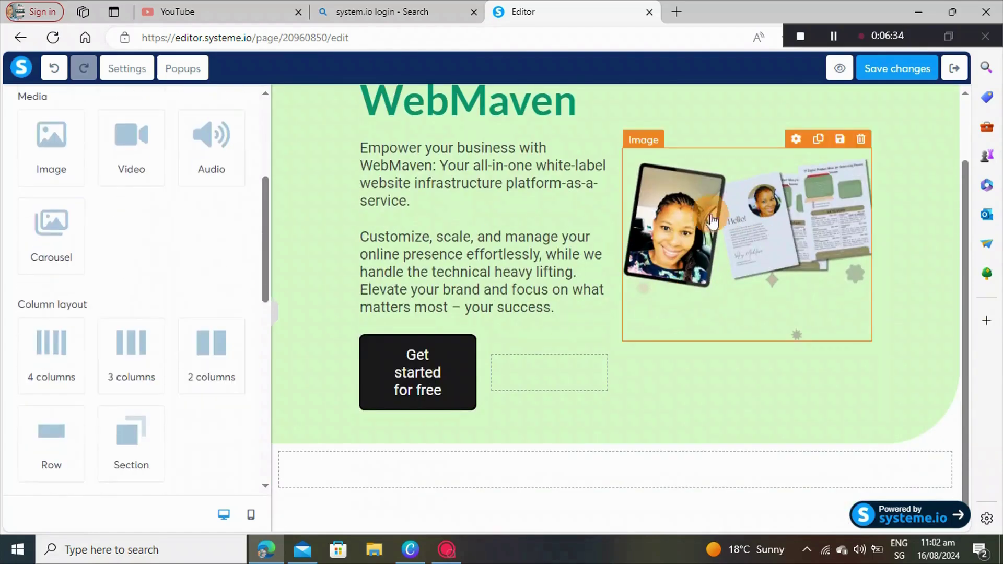
pyautogui.click(711, 234)
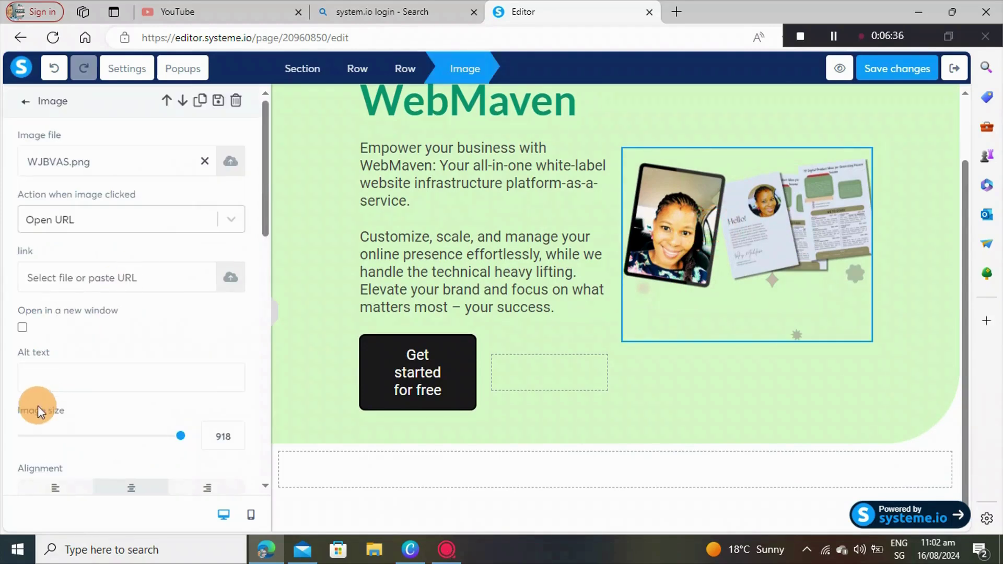
pyautogui.scroll(-1, 39, 410)
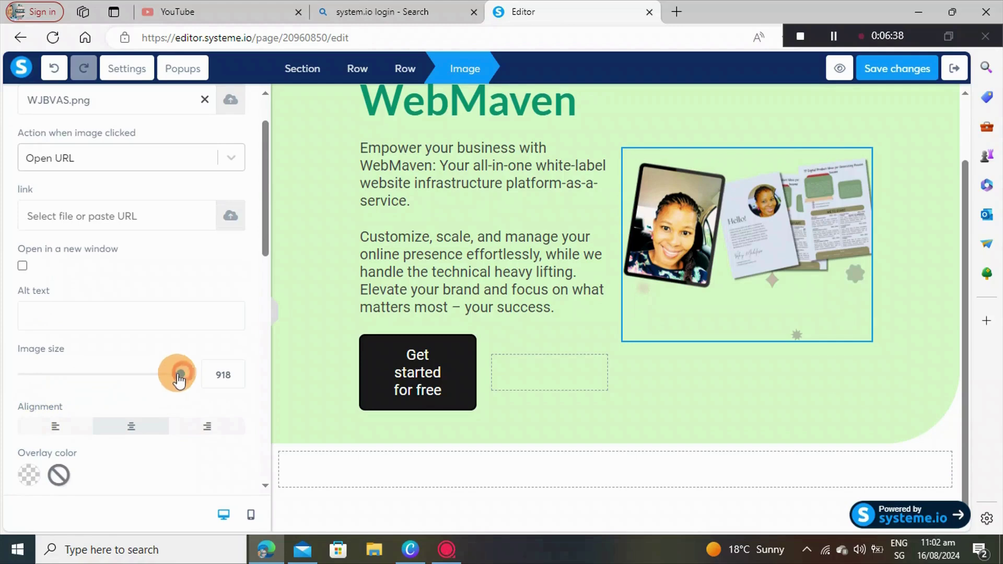
pyautogui.moveTo(180, 378); pyautogui.dragTo(87, 377)
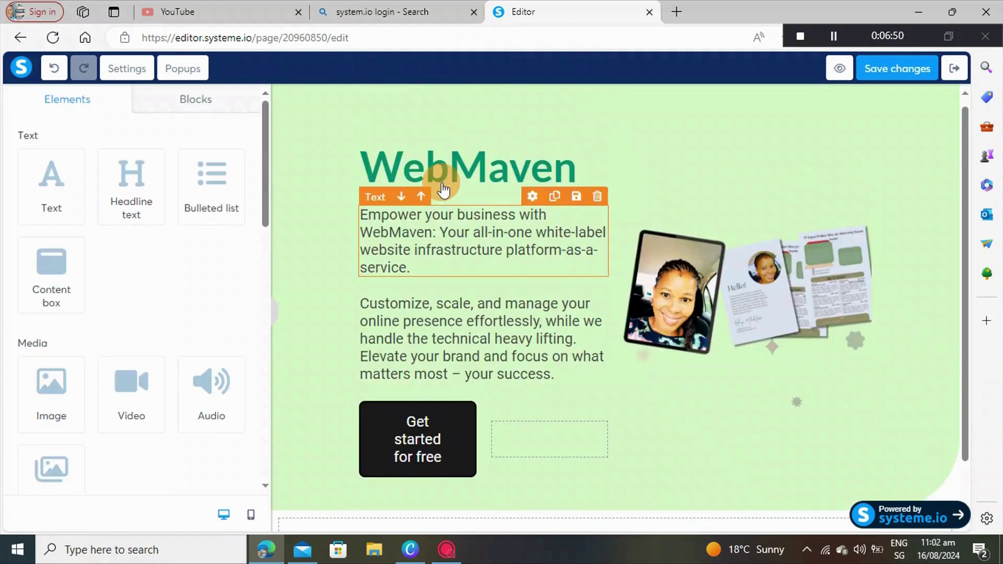
# Clear the WebMaven text from the hero headline, leaving the headline element in place
pyautogui.click(433, 170)
pyautogui.click(571, 170)
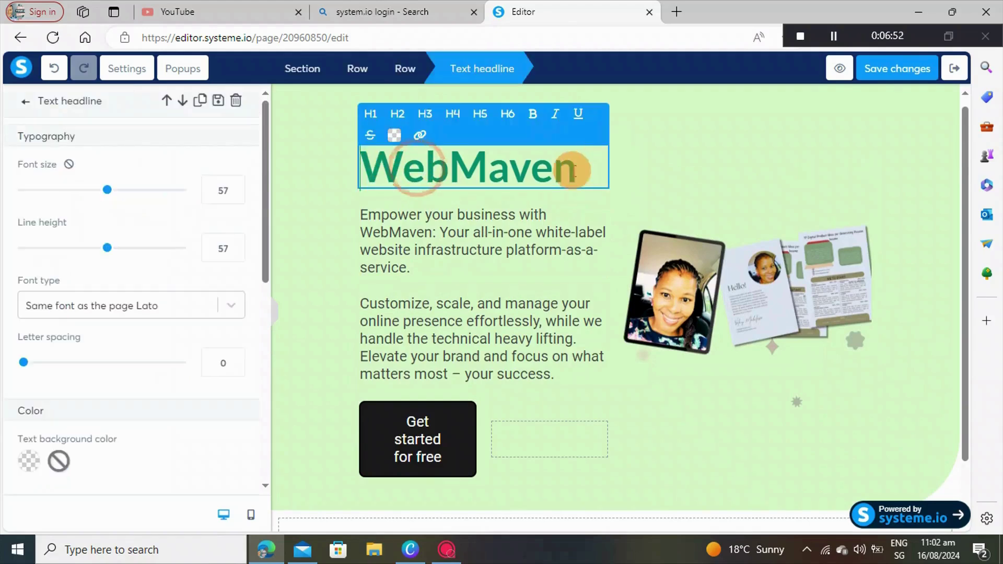
pyautogui.moveTo(579, 176); pyautogui.dragTo(361, 169)
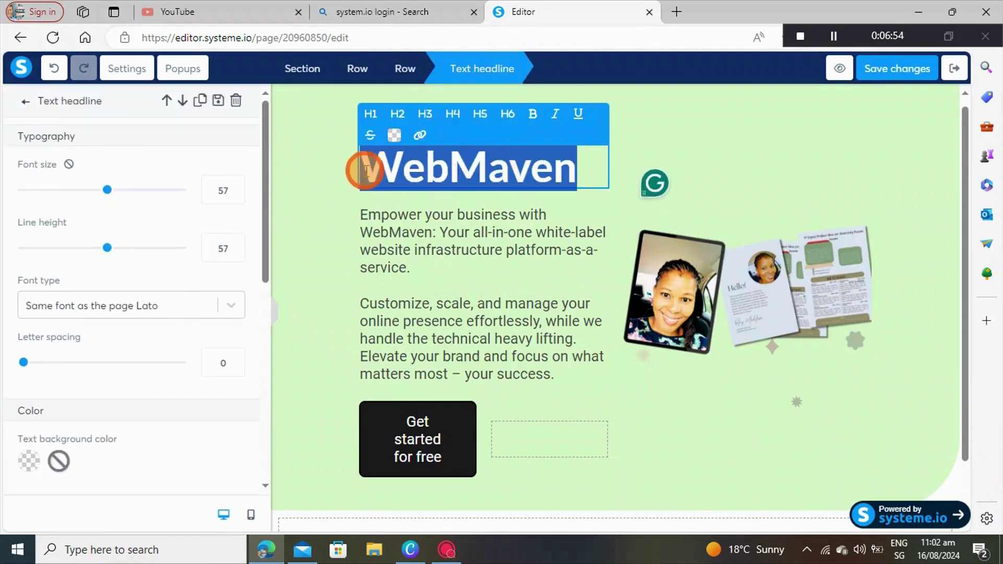
pyautogui.press('BackSpace')
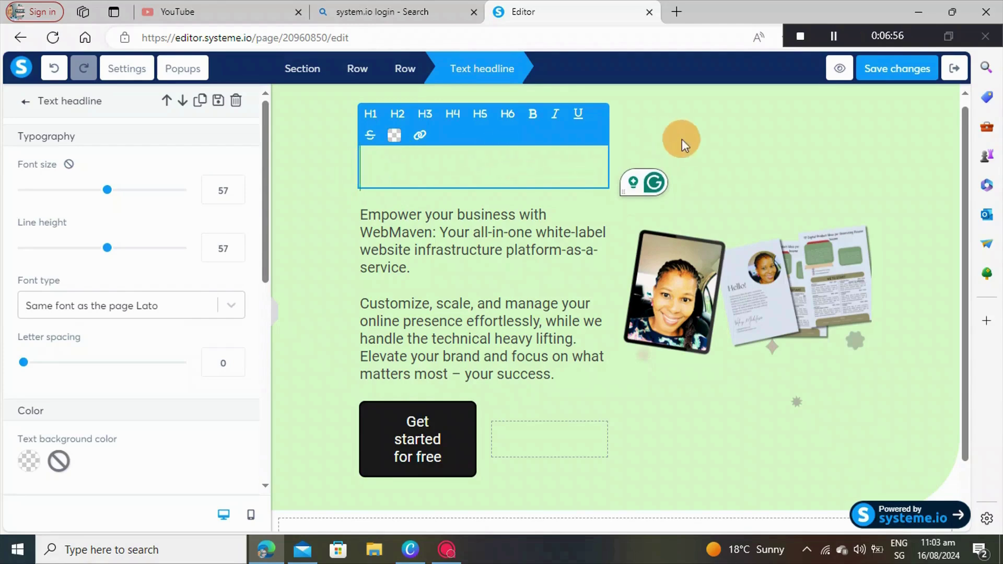
pyautogui.click(712, 138)
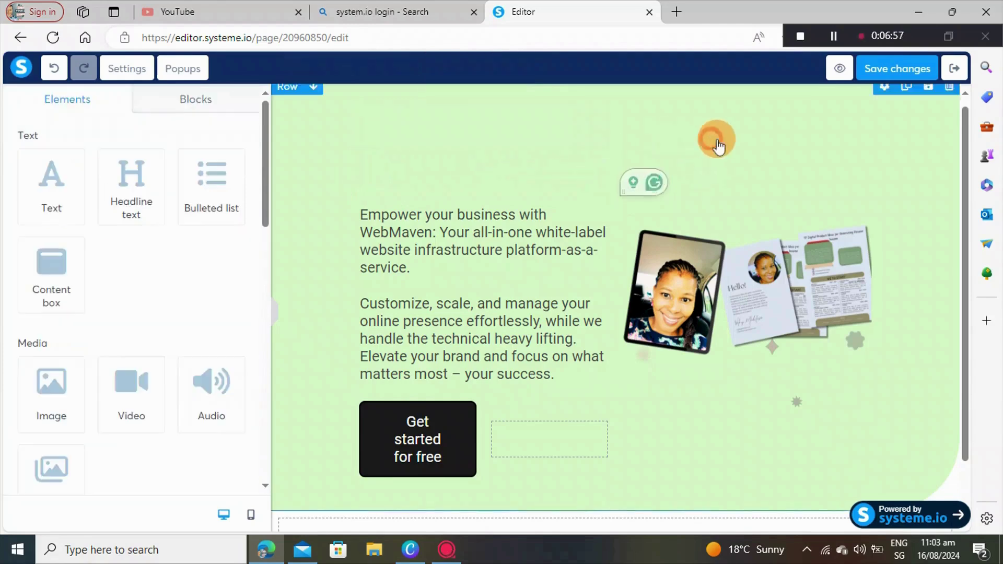
# Switch to Canva and copy the heading "Transform Your Dreams into Digital Success: Your Journey Starts Here"
pyautogui.click(410, 550)
pyautogui.scroll(5, 580, 318)
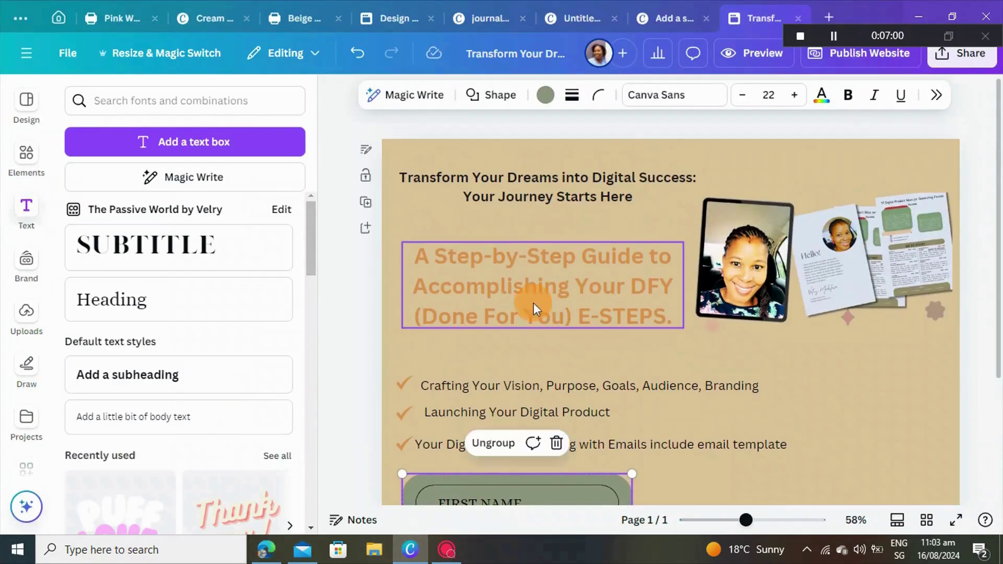
pyautogui.doubleClick(648, 201)
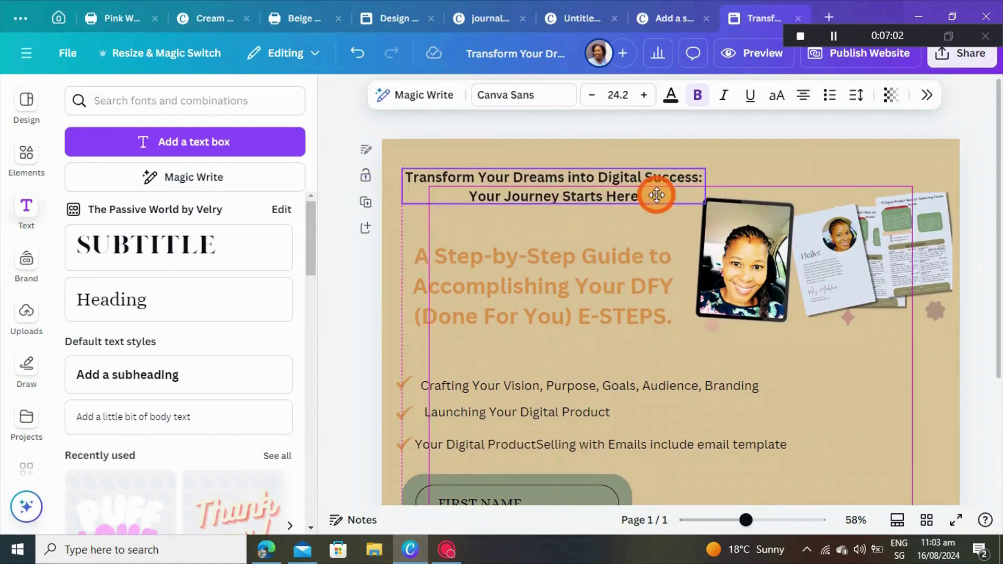
pyautogui.click(642, 196)
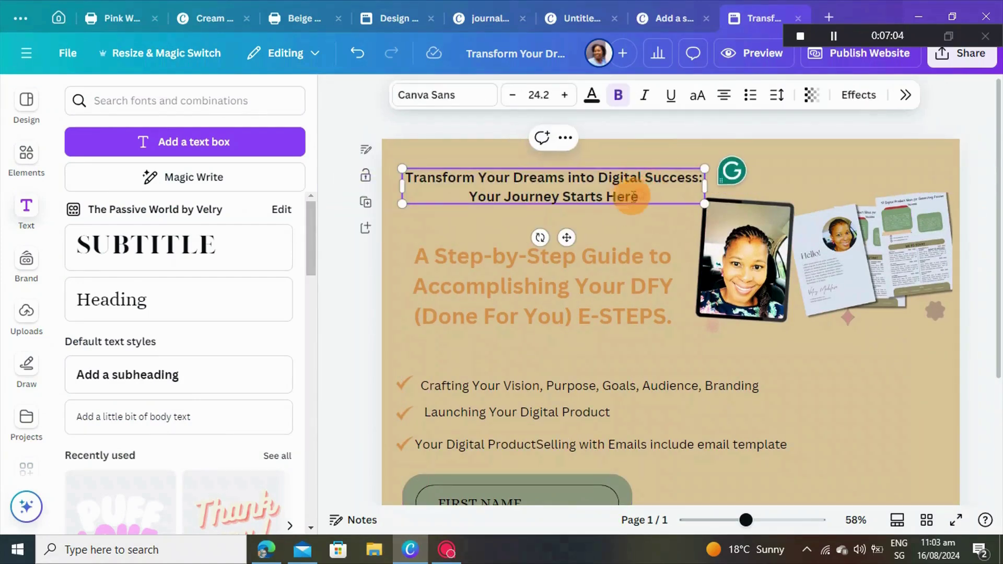
pyautogui.moveTo(634, 197); pyautogui.dragTo(411, 176)
pyautogui.hotkey('ctrl', 'c')
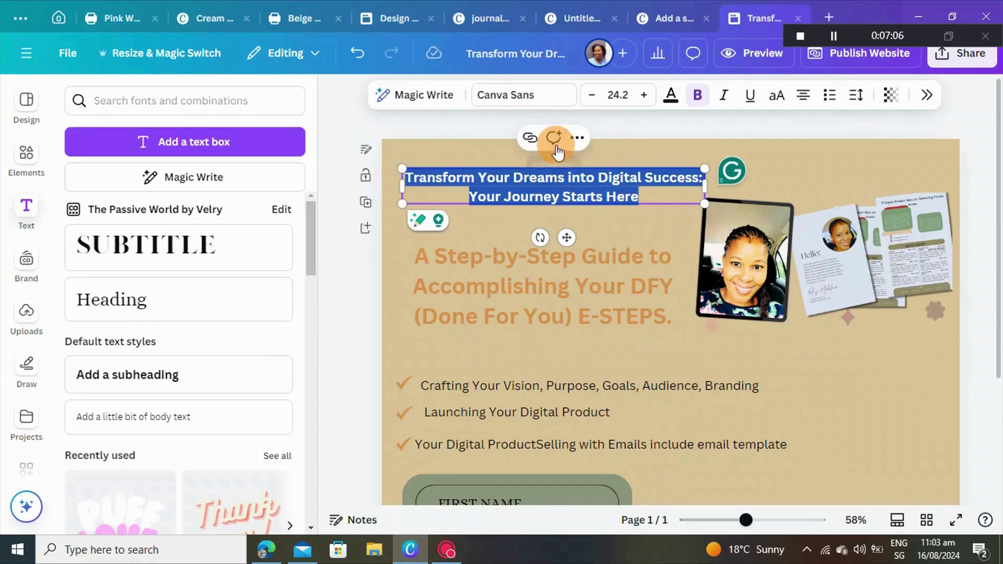
pyautogui.rightClick(558, 180)
pyautogui.click(593, 224)
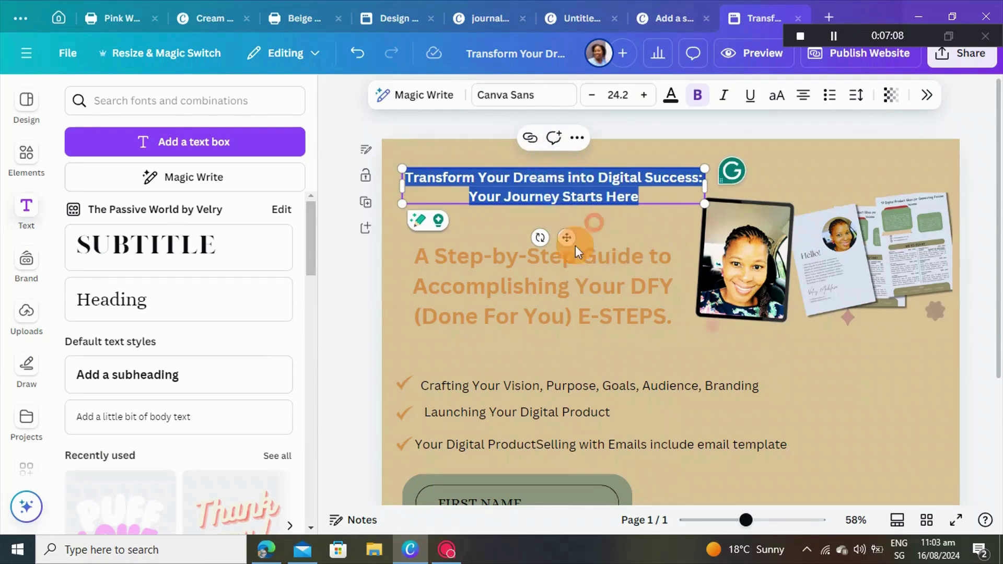
# Switch back to the systeme.io editor and paste the copied heading into the empty headline
pyautogui.click(265, 548)
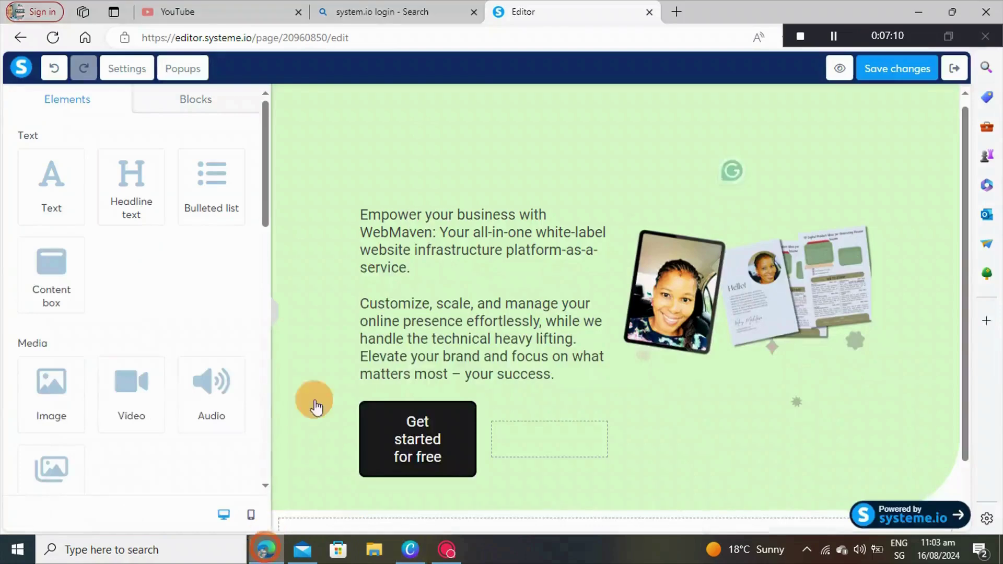
pyautogui.click(452, 162)
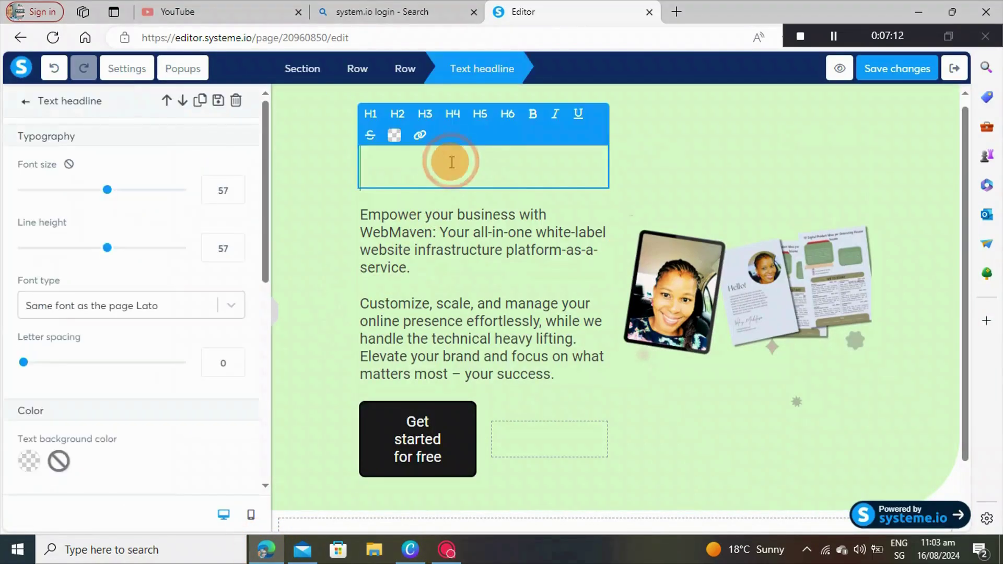
pyautogui.rightClick(446, 165)
pyautogui.click(486, 280)
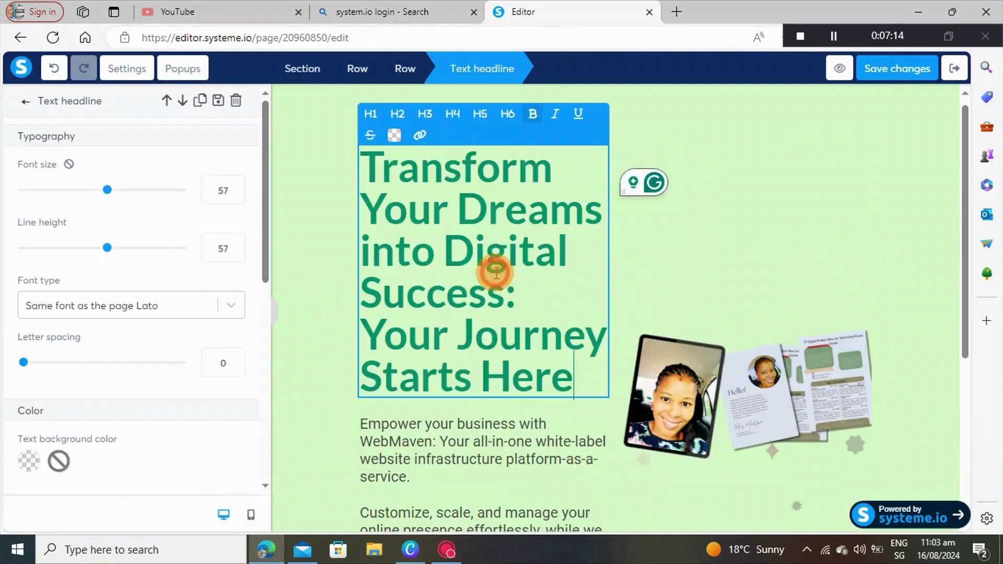
pyautogui.click(596, 343)
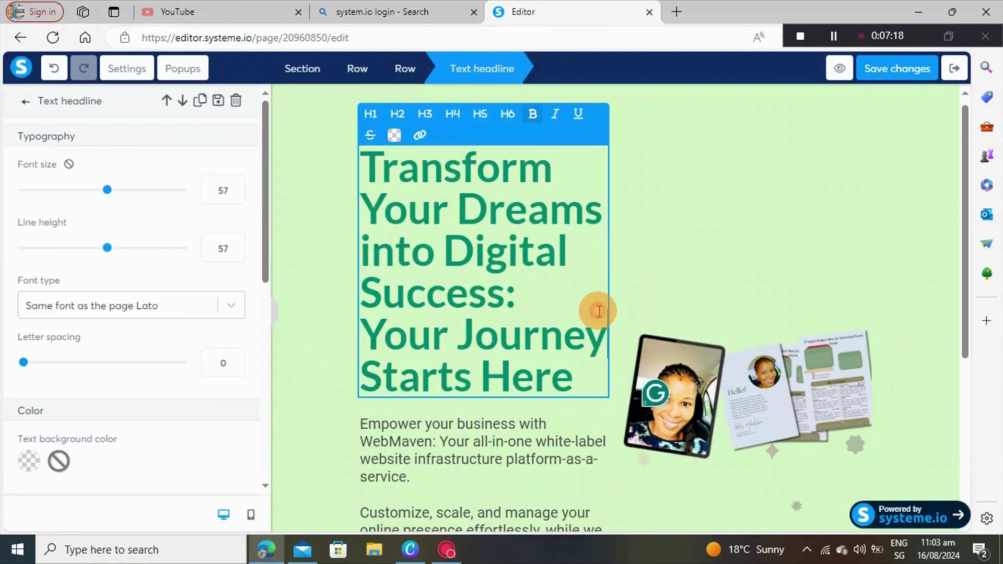
pyautogui.click(666, 277)
# Set the headline's font size to 21 and reduce its line height
pyautogui.click(587, 293)
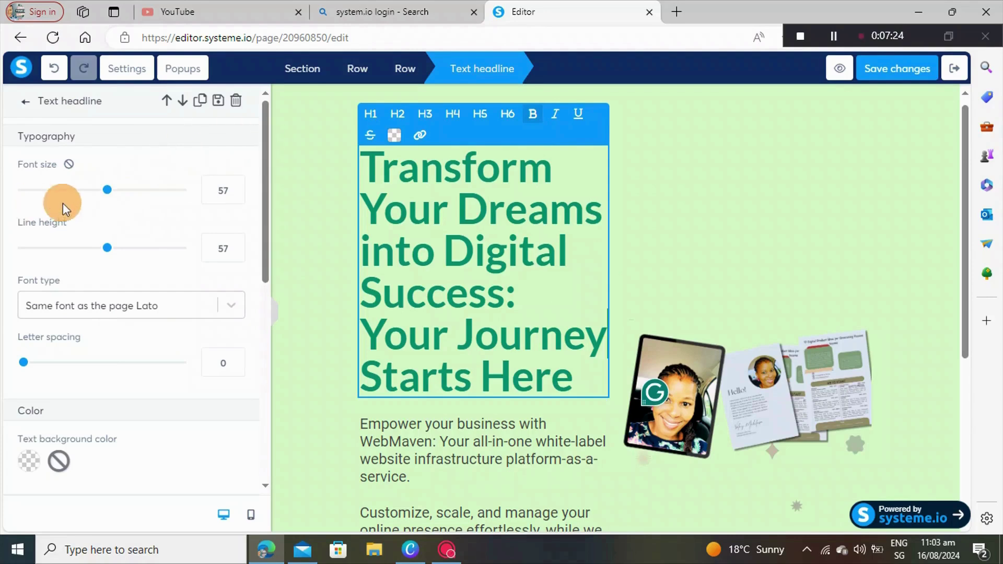
pyautogui.moveTo(107, 194); pyautogui.dragTo(47, 195)
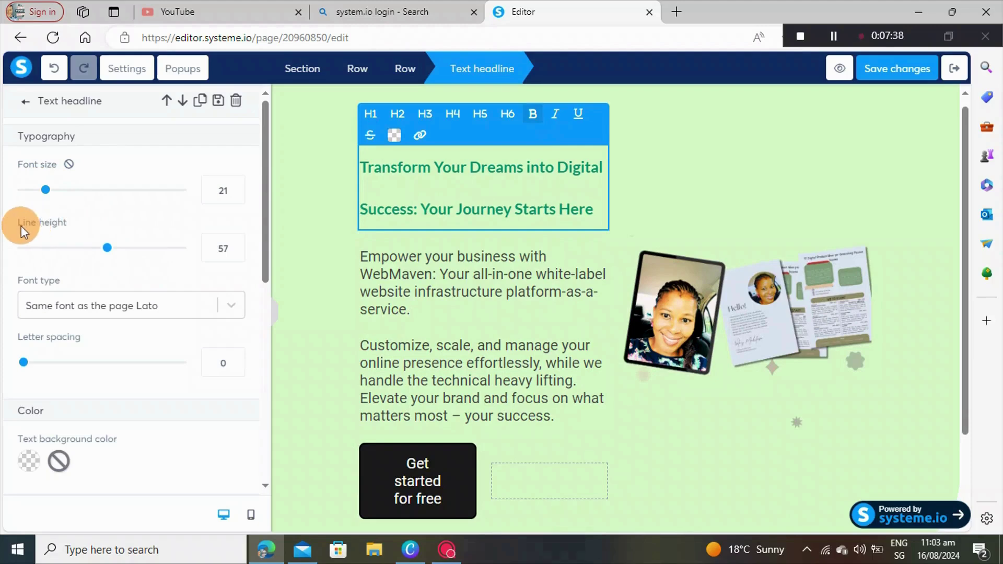
pyautogui.moveTo(107, 247); pyautogui.dragTo(94, 247)
pyautogui.click(634, 183)
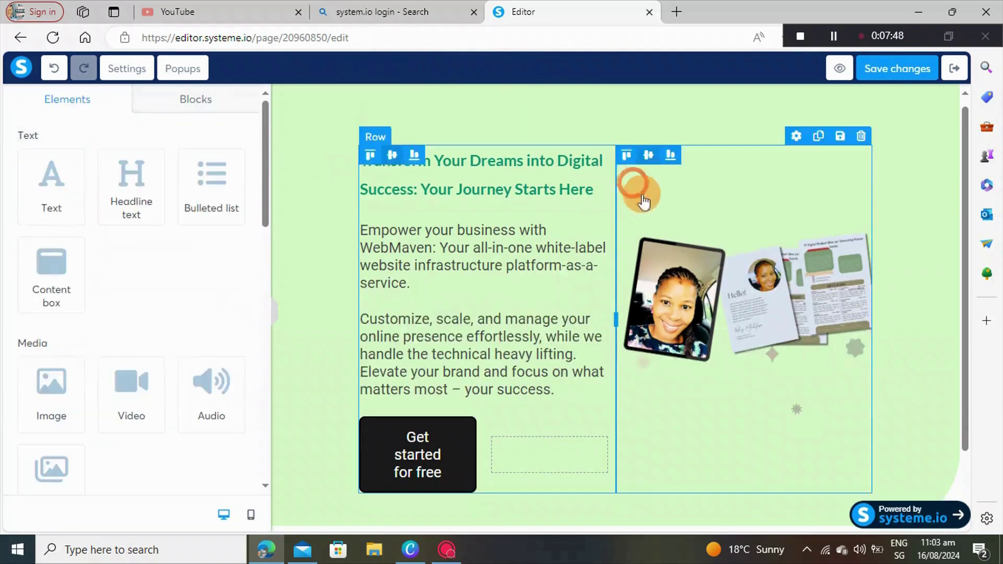
# Switch to Canva and copy the subheading "A Step-by-Step Guide to Accomplishing Your DFY (Done For You) E-STEPS."
pyautogui.click(596, 269)
pyautogui.moveTo(405, 284); pyautogui.dragTo(391, 283)
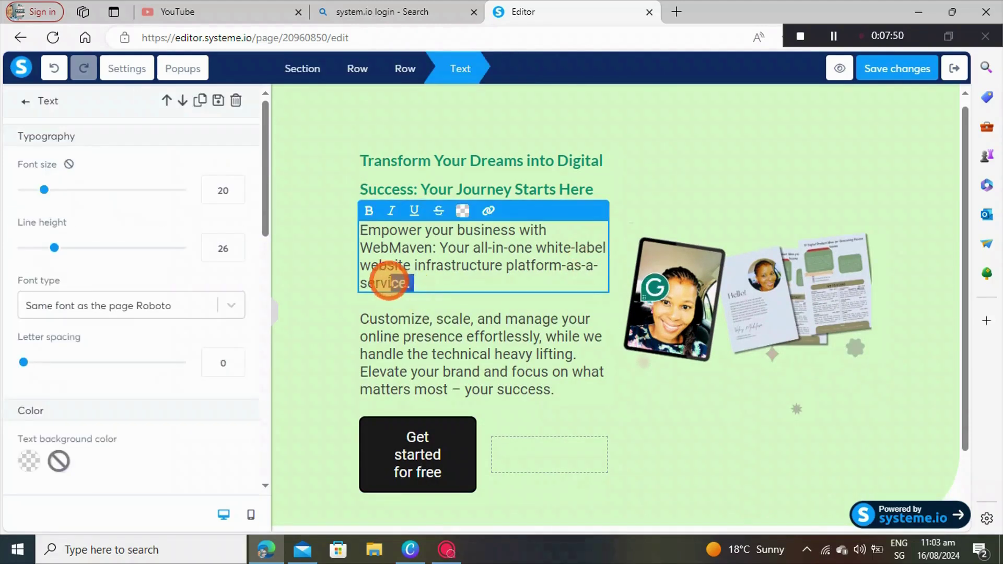
pyautogui.click(413, 549)
pyautogui.click(744, 334)
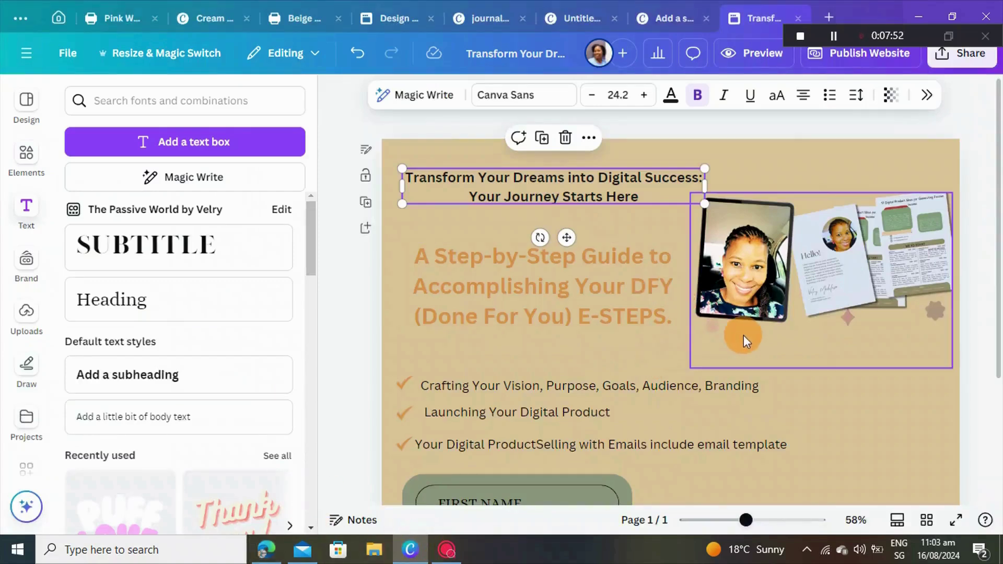
pyautogui.click(650, 331)
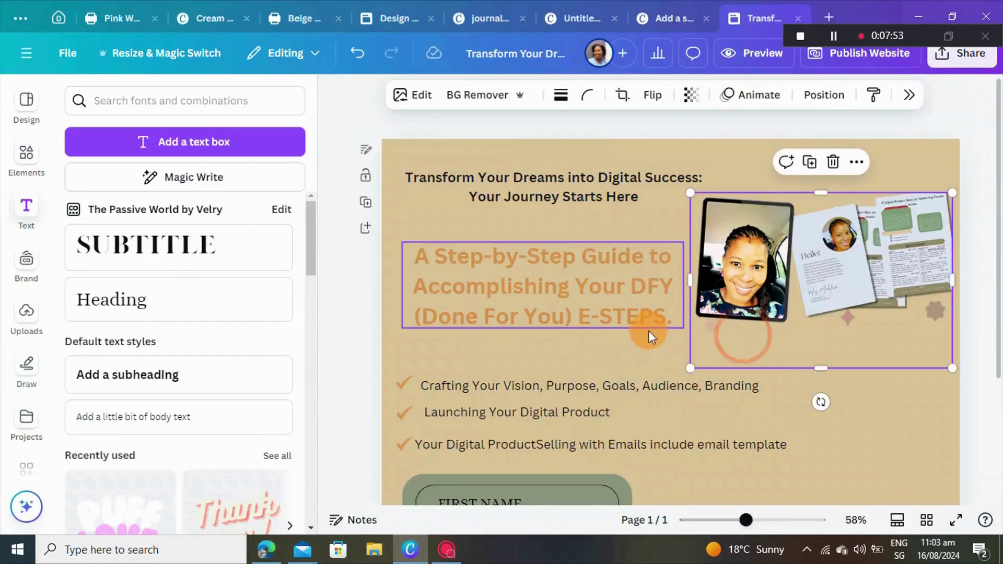
pyautogui.click(673, 320)
pyautogui.click(673, 319)
pyautogui.moveTo(673, 320); pyautogui.dragTo(412, 261)
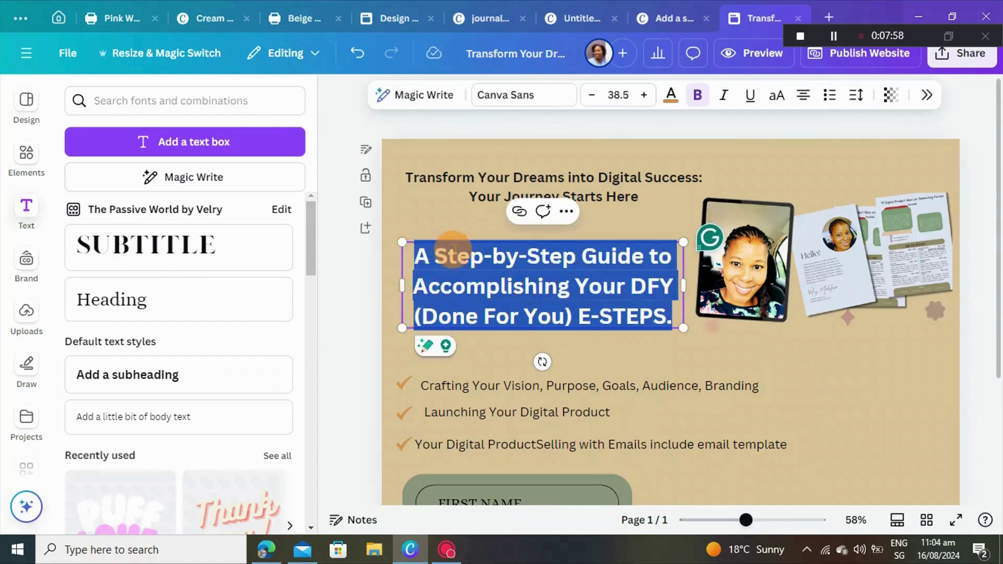
pyautogui.rightClick(465, 262)
pyautogui.click(521, 305)
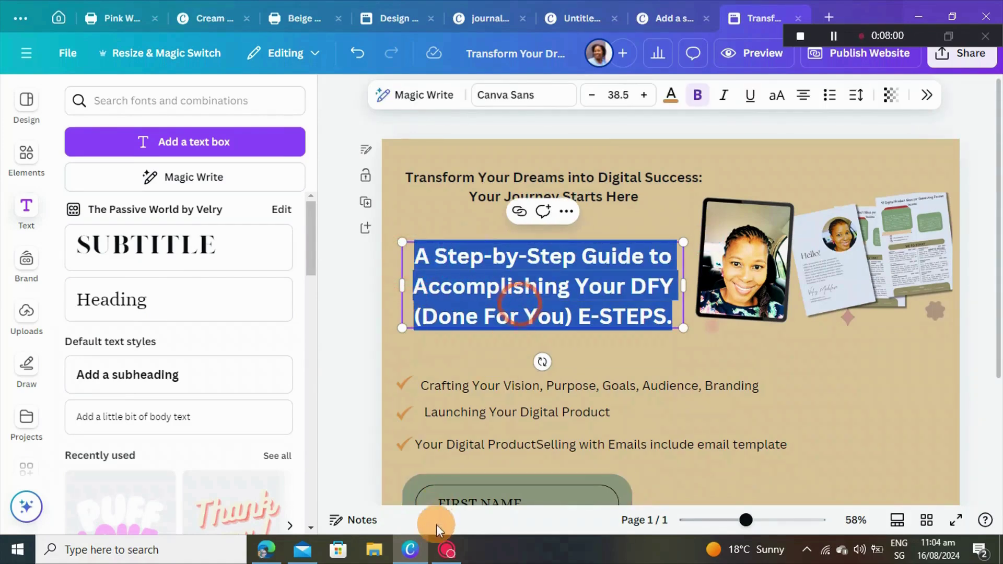
# Switch back to the systeme.io editor and replace the "Empower your business with WebMaven" paragraph with the copied subheading
pyautogui.click(264, 549)
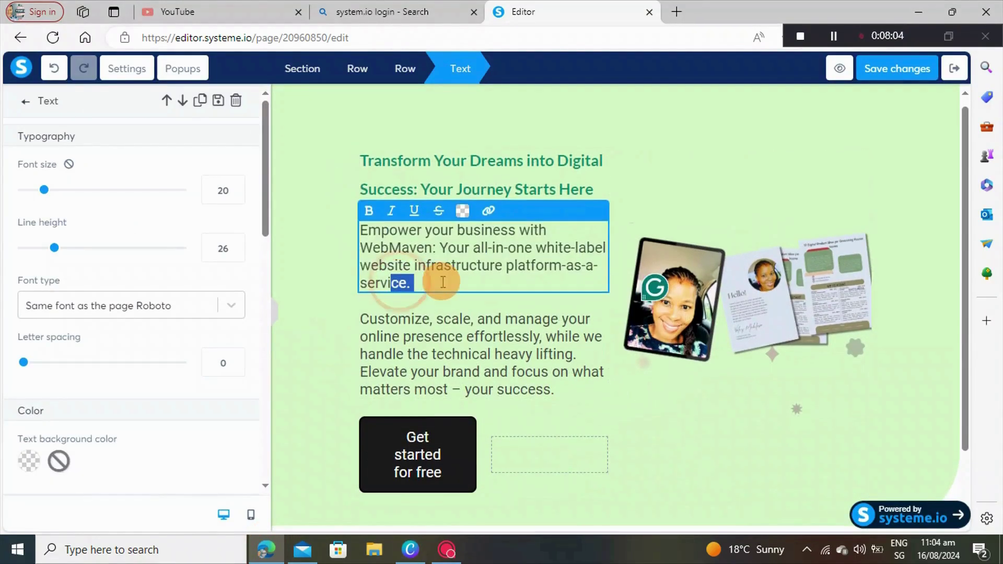
pyautogui.click(420, 284)
pyautogui.moveTo(421, 284); pyautogui.dragTo(359, 233)
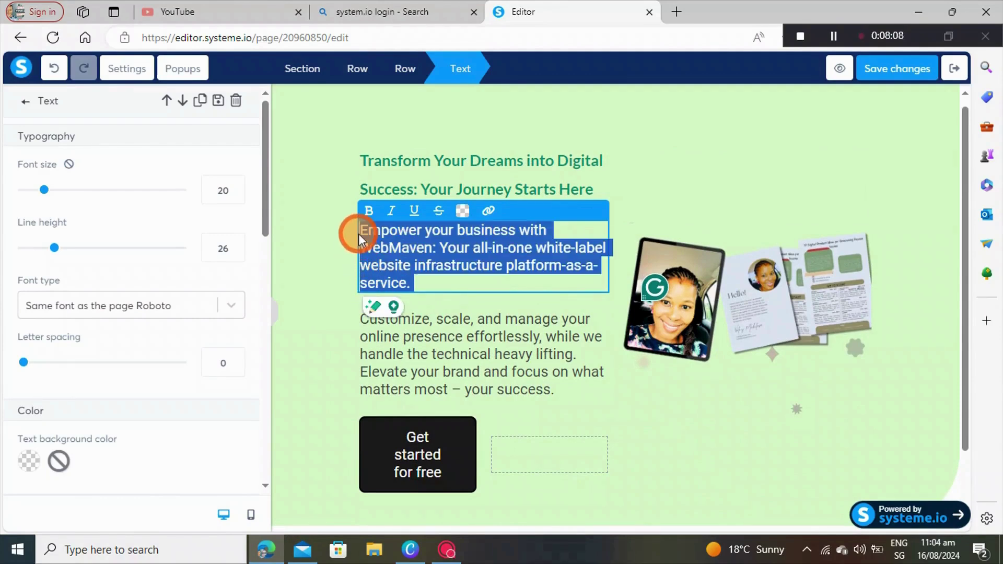
pyautogui.press('BackSpace')
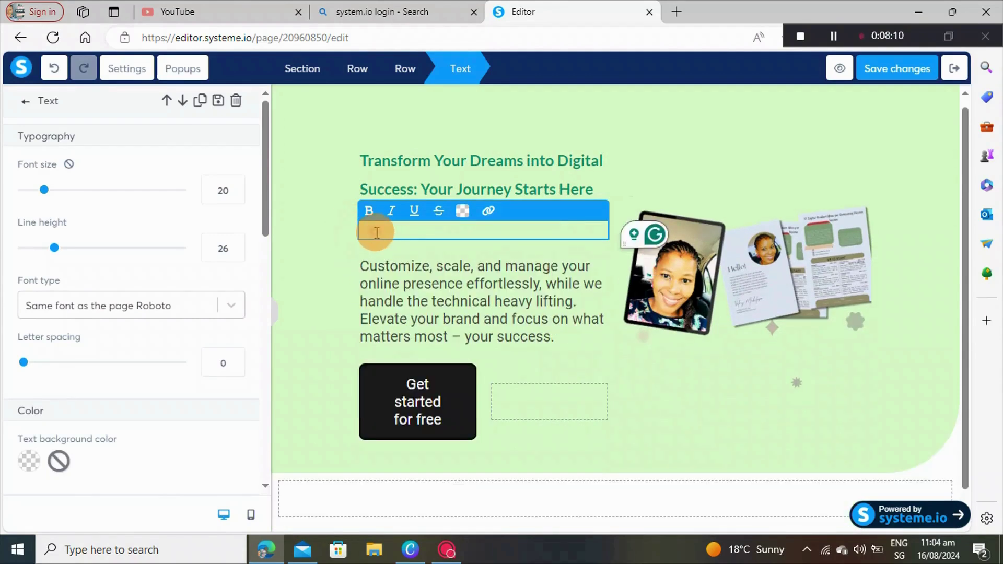
pyautogui.rightClick(377, 232)
pyautogui.click(440, 340)
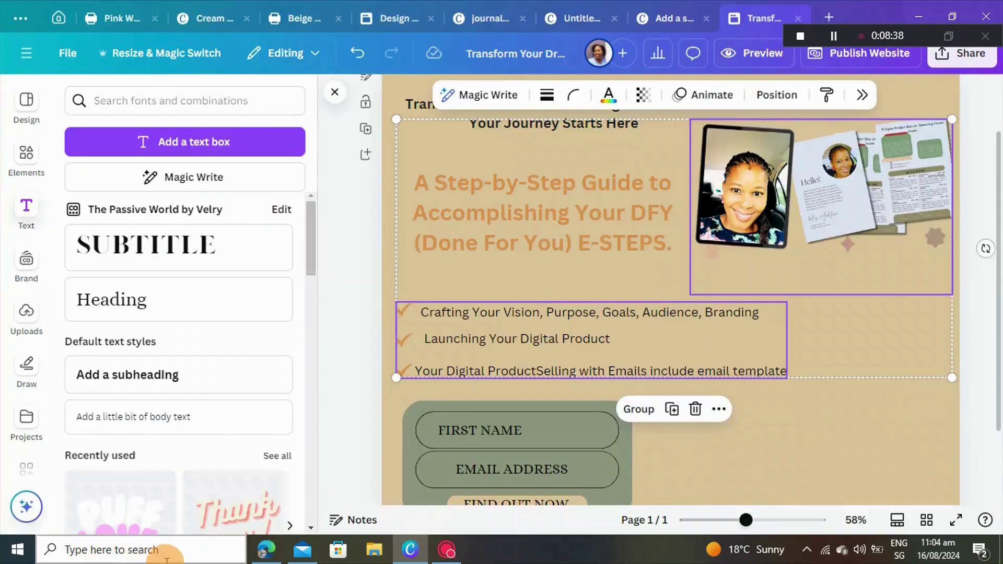
# Return to the systeme.io editor and replace the "Customize, scale, and manage" paragraph with the three checklist lines copied from Canva
pyautogui.click(267, 550)
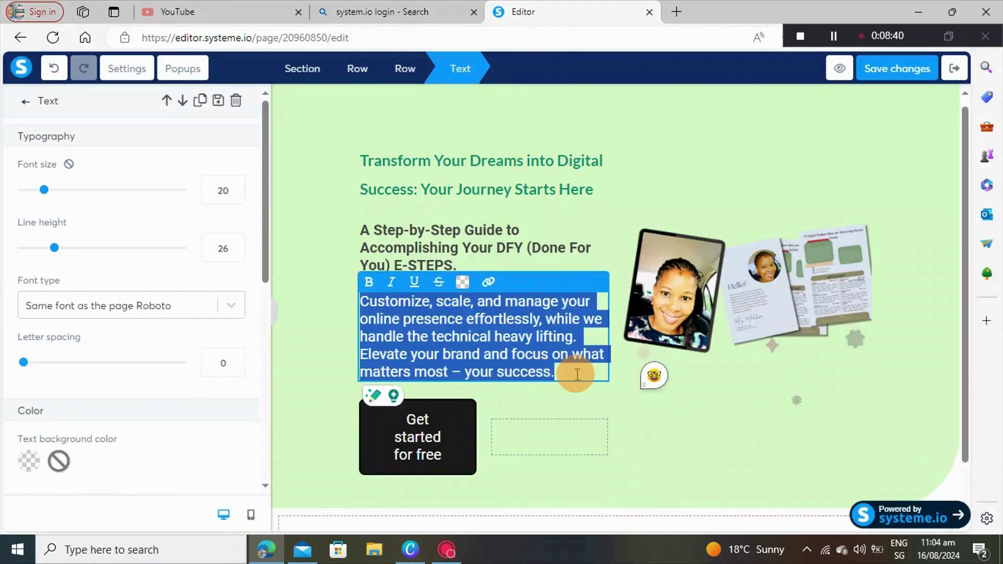
pyautogui.press('BackSpace')
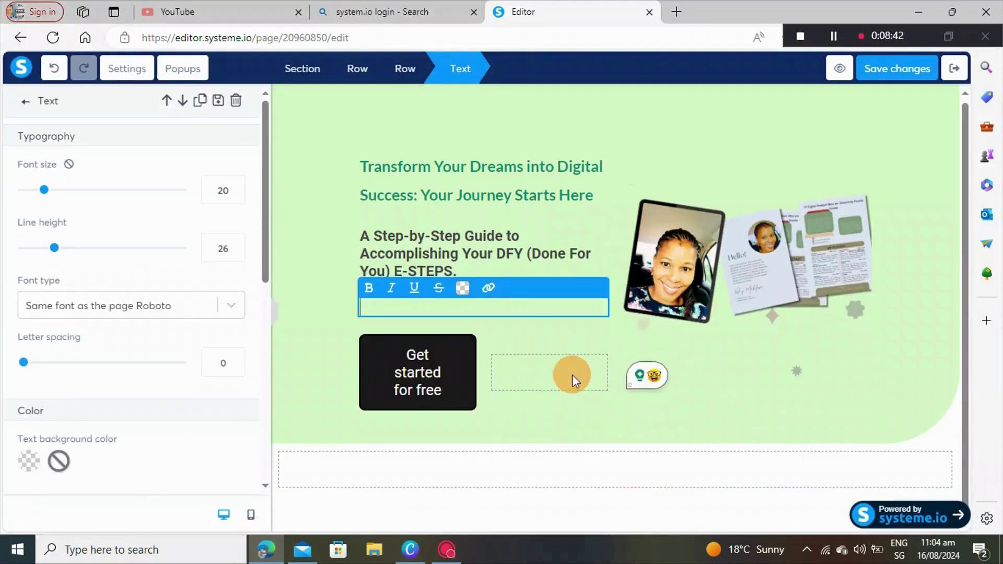
pyautogui.rightClick(407, 307)
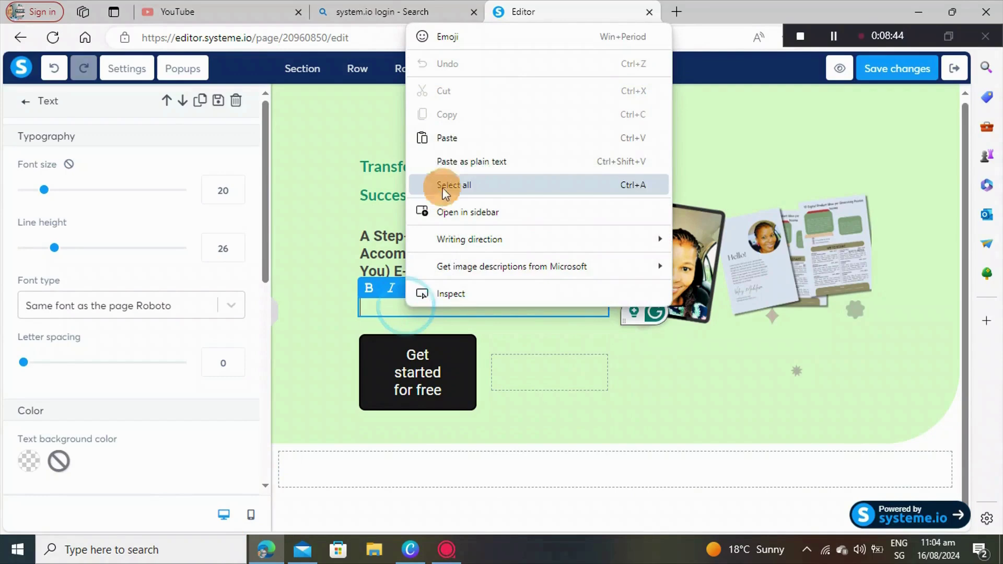
pyautogui.click(456, 142)
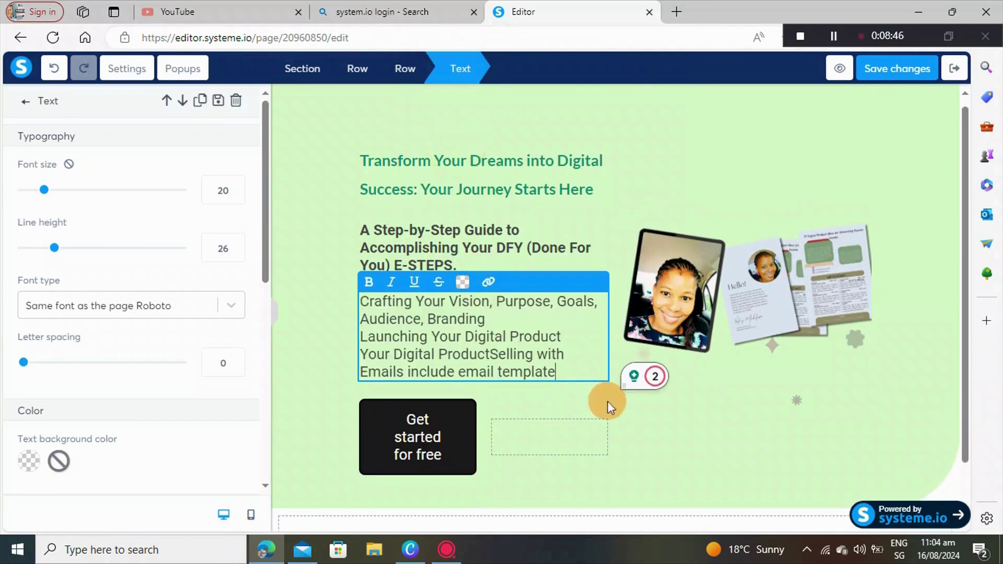
pyautogui.click(663, 415)
pyautogui.click(551, 387)
pyautogui.click(578, 385)
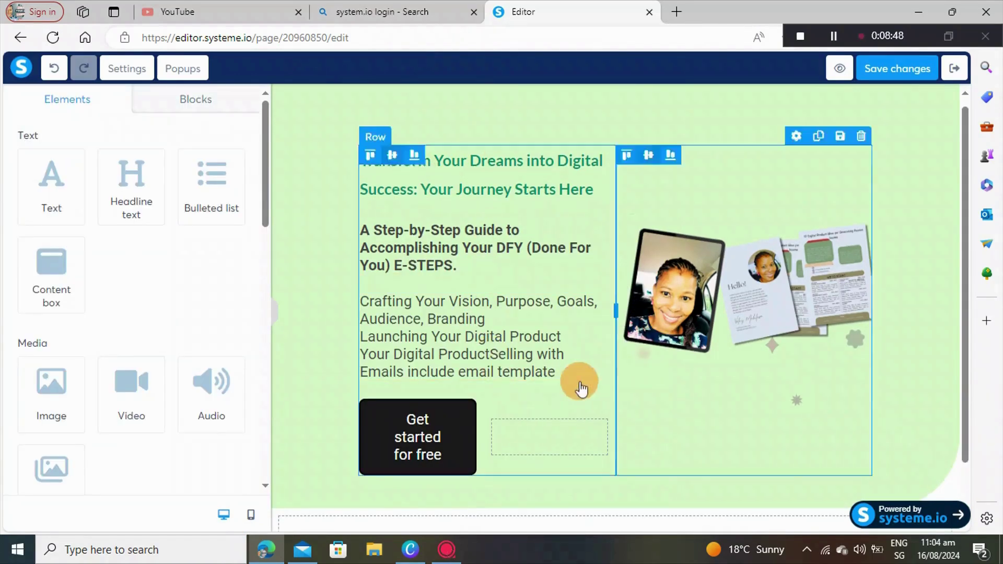
pyautogui.moveTo(578, 385); pyautogui.dragTo(662, 400)
pyautogui.click(665, 404)
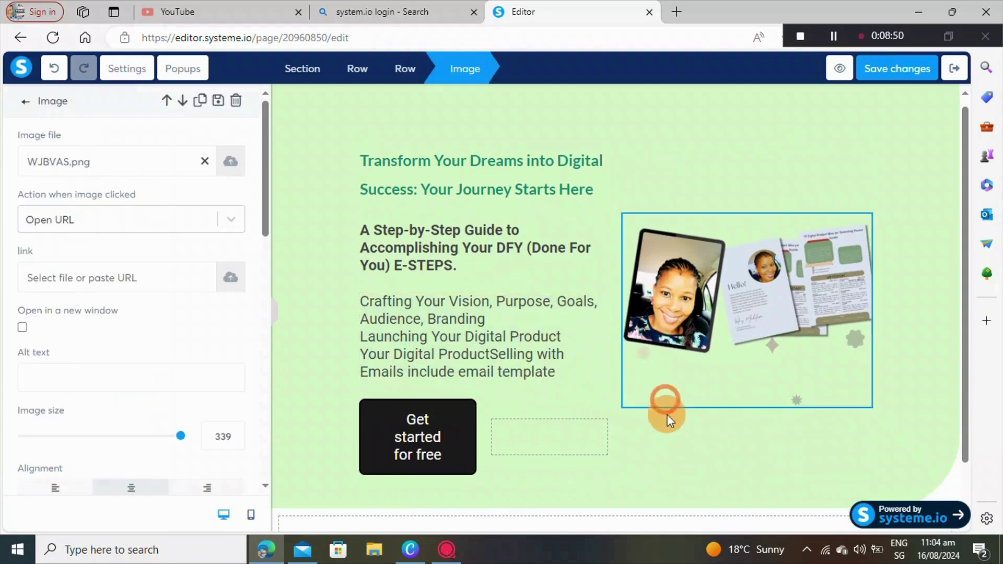
pyautogui.click(710, 315)
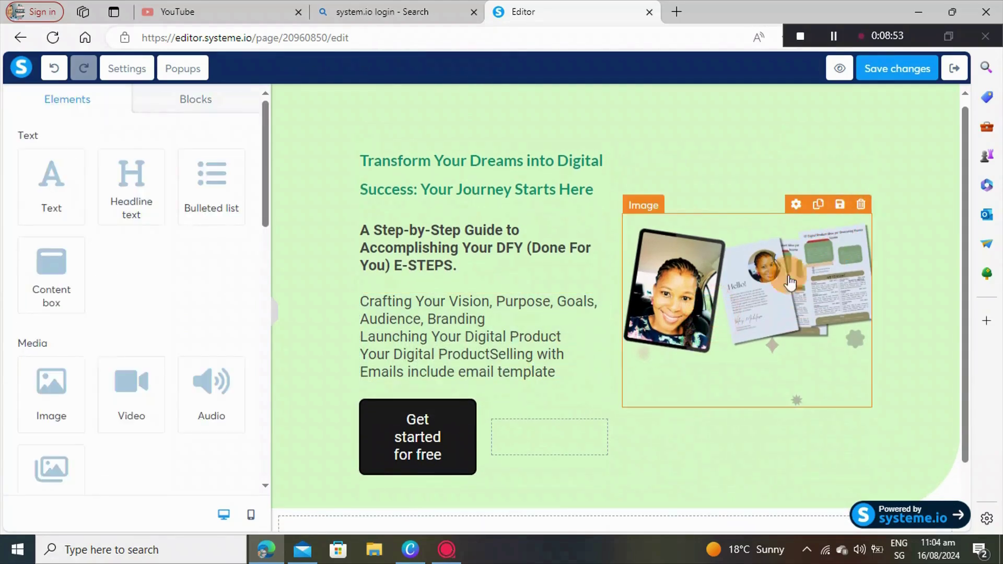
pyautogui.click(632, 473)
pyautogui.click(648, 497)
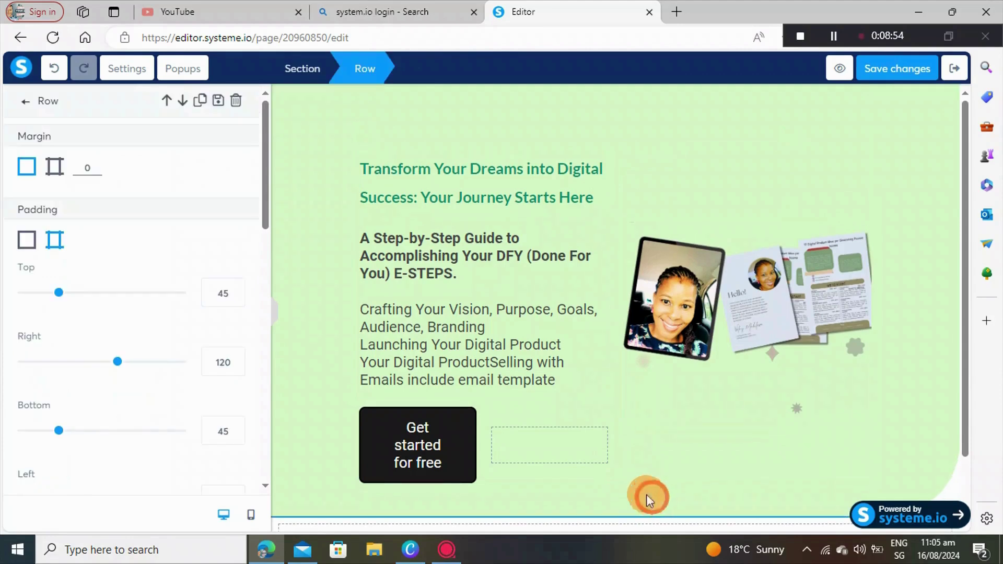
pyautogui.click(367, 335)
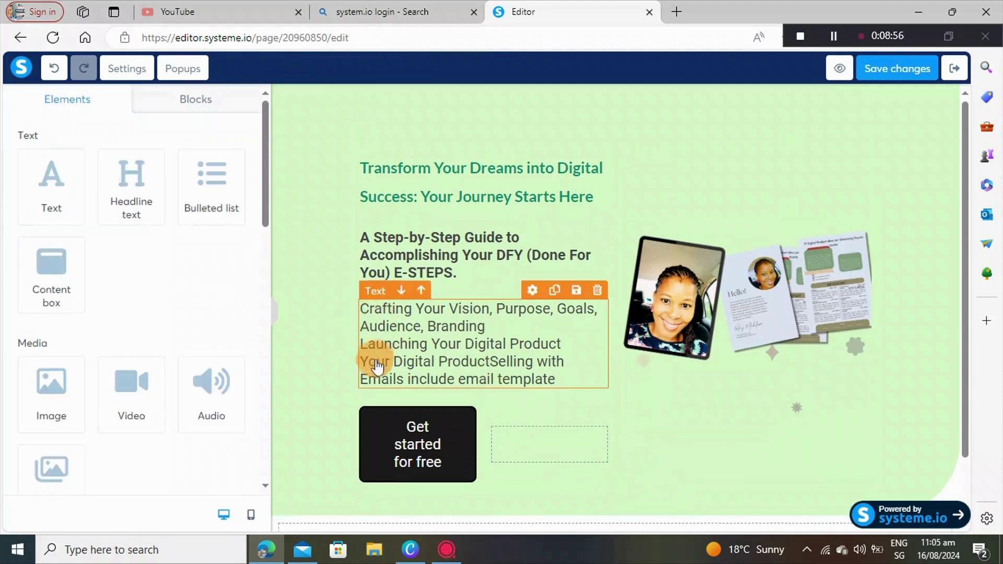
pyautogui.click(299, 341)
pyautogui.click(362, 313)
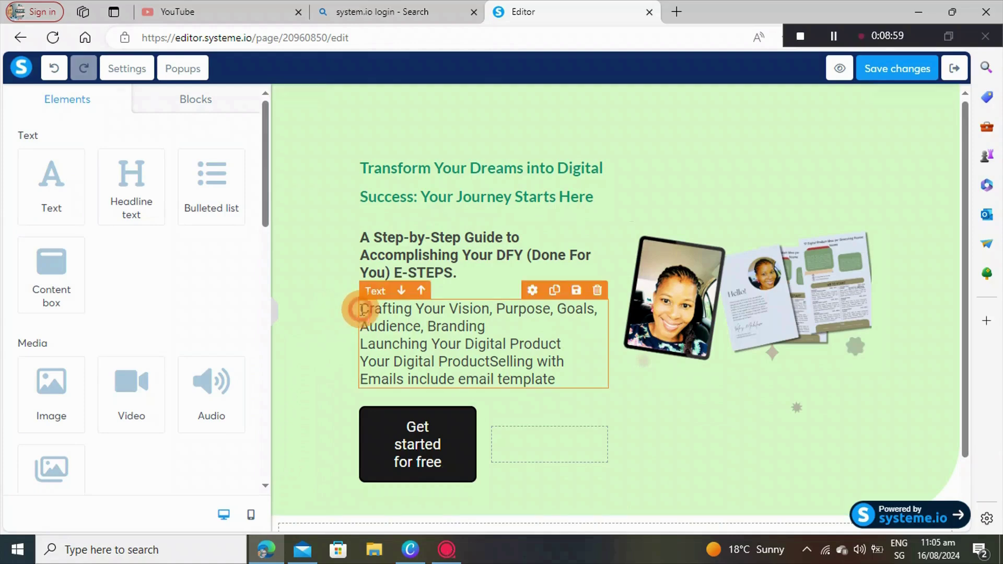
pyautogui.click(361, 310)
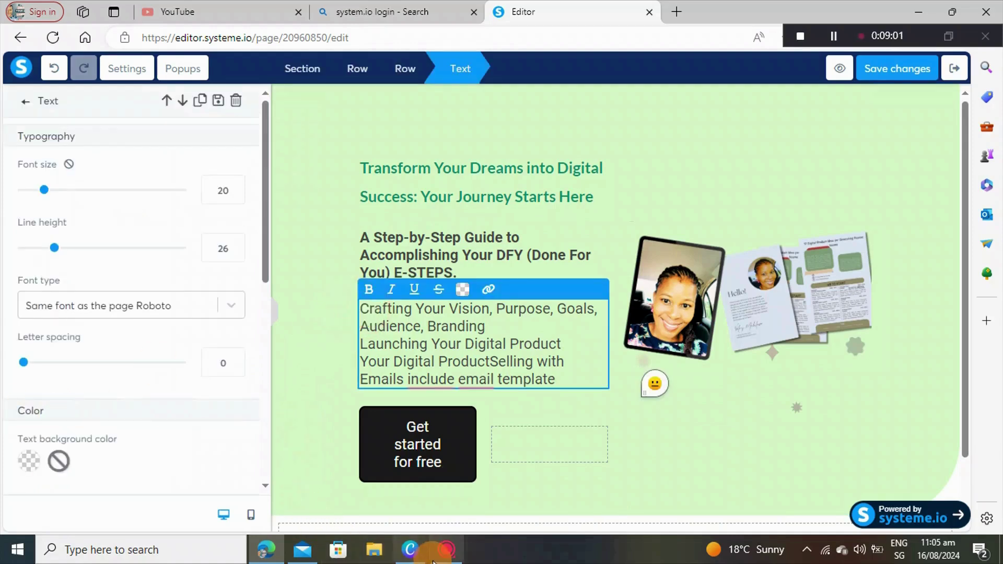
pyautogui.click(443, 553)
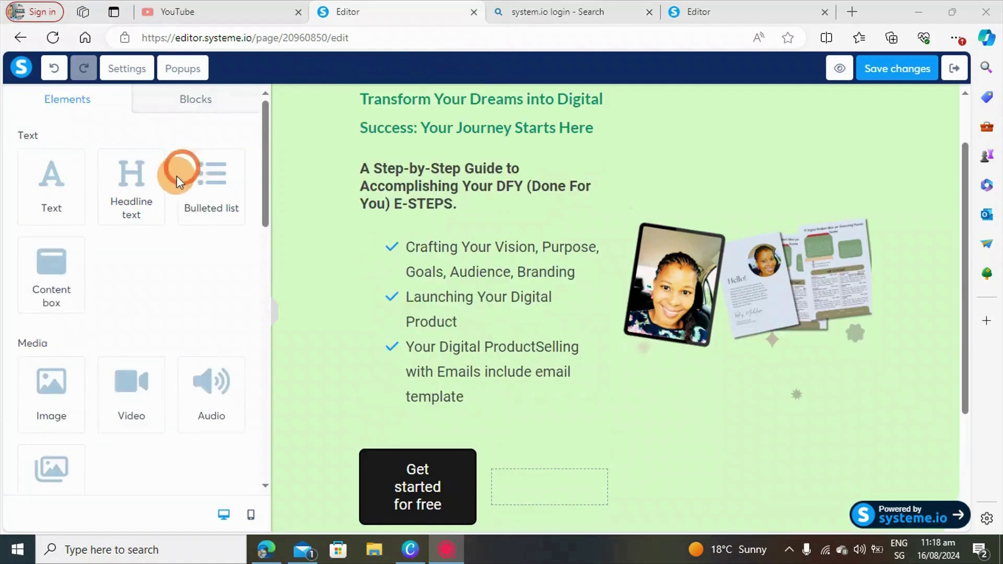
pyautogui.click(742, 462)
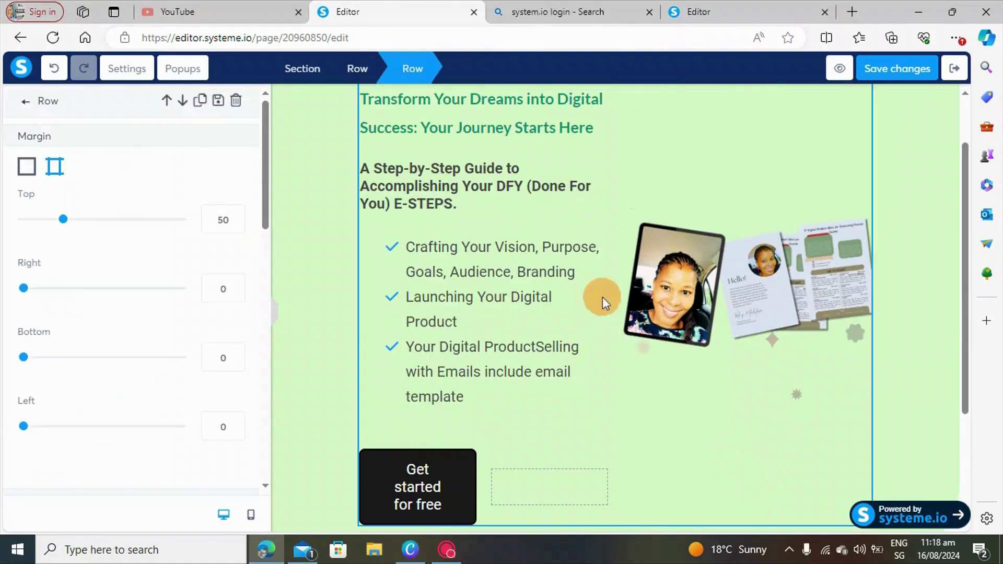
pyautogui.click(912, 387)
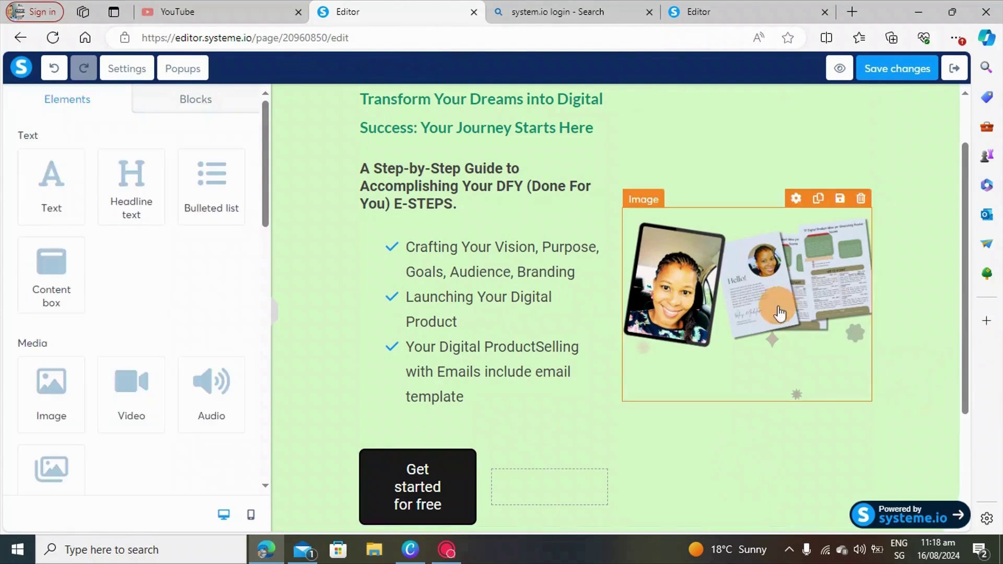
# Set the font size of the bulleted checklist below the subheading to 16
pyautogui.moveTo(447, 291); pyautogui.dragTo(491, 300)
pyautogui.click(491, 300)
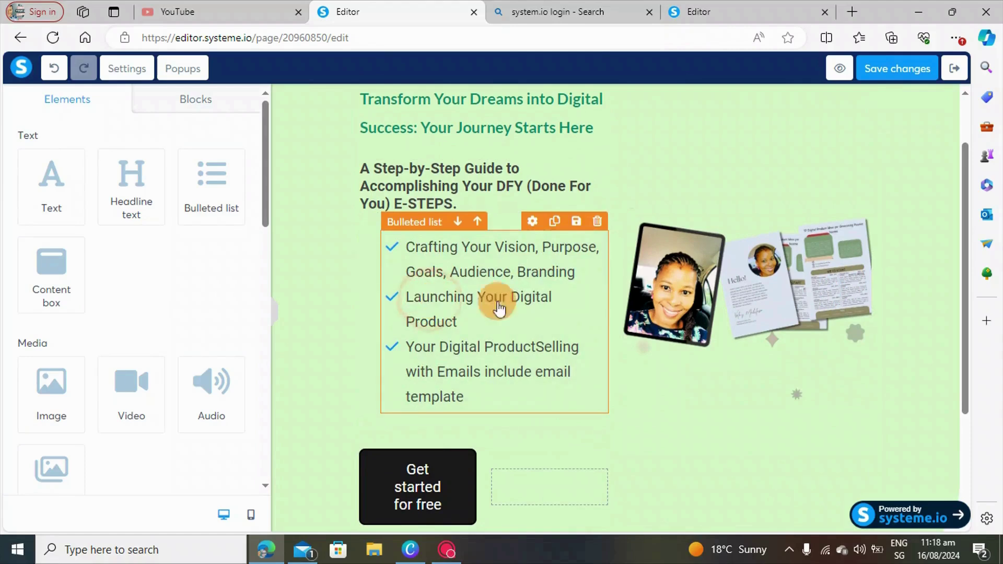
pyautogui.moveTo(38, 247); pyautogui.dragTo(39, 252)
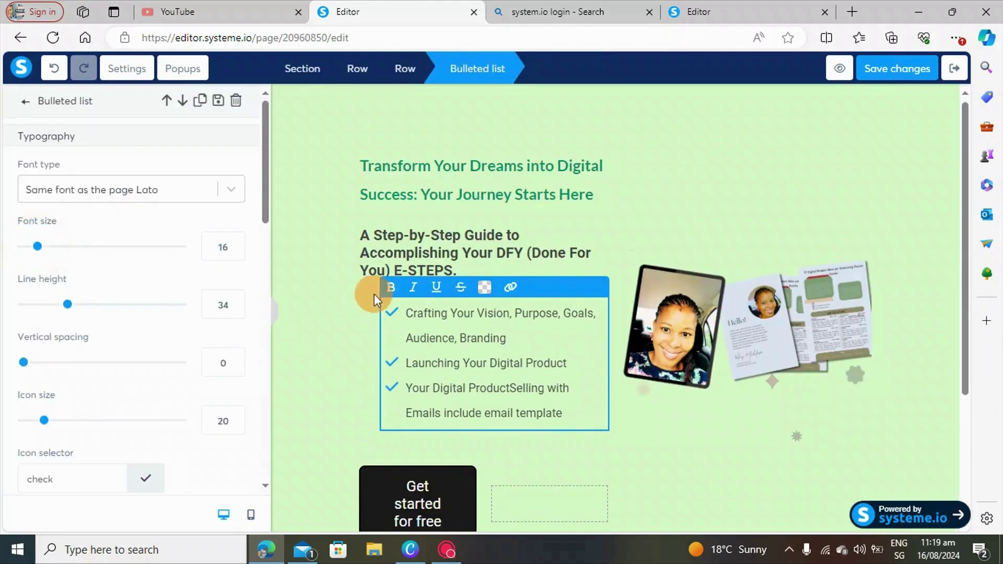
# Enlarge the "A Step-by-Step Guide" subheading to font size 33
pyautogui.click(431, 253)
pyautogui.click(432, 253)
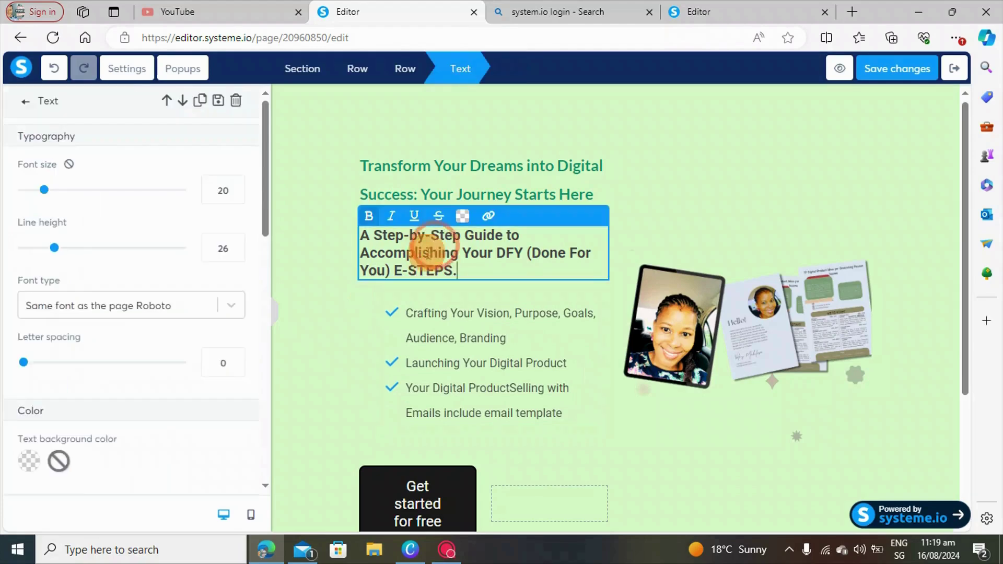
pyautogui.click(44, 191)
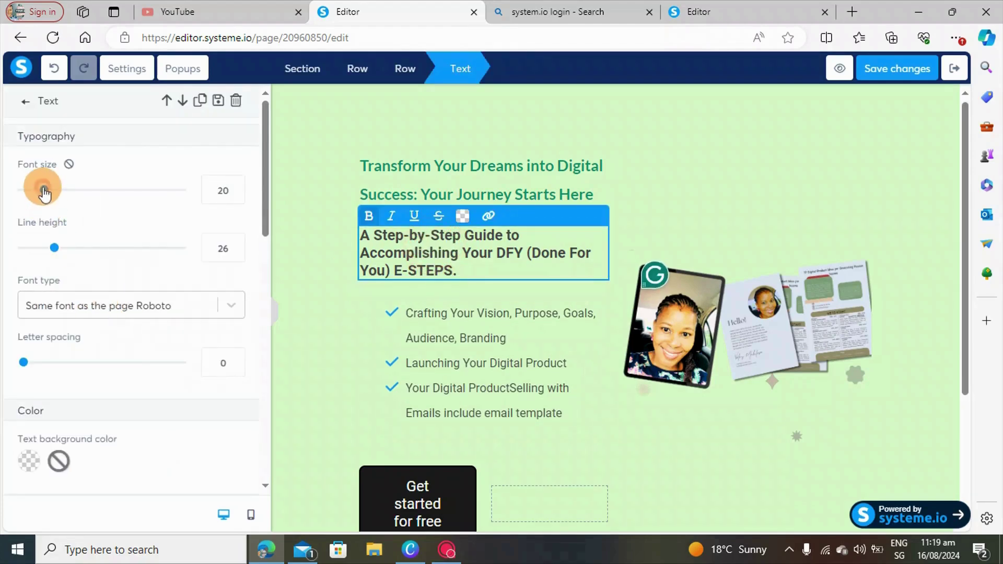
pyautogui.moveTo(44, 193); pyautogui.dragTo(66, 199)
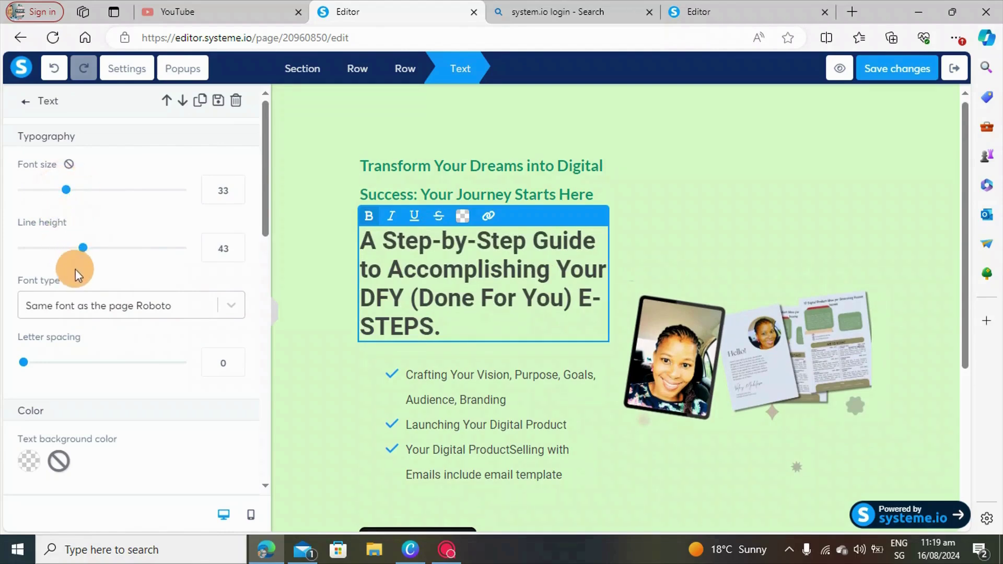
# Slightly reduce the font size of the "Transform Your Dreams into Digital Success" headline
pyautogui.click(490, 177)
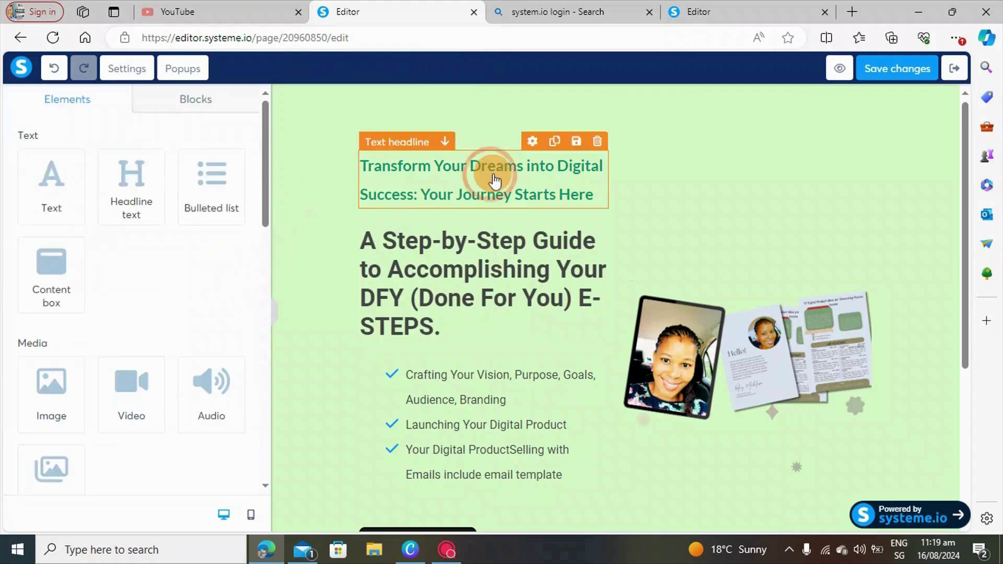
pyautogui.click(490, 177)
pyautogui.click(39, 191)
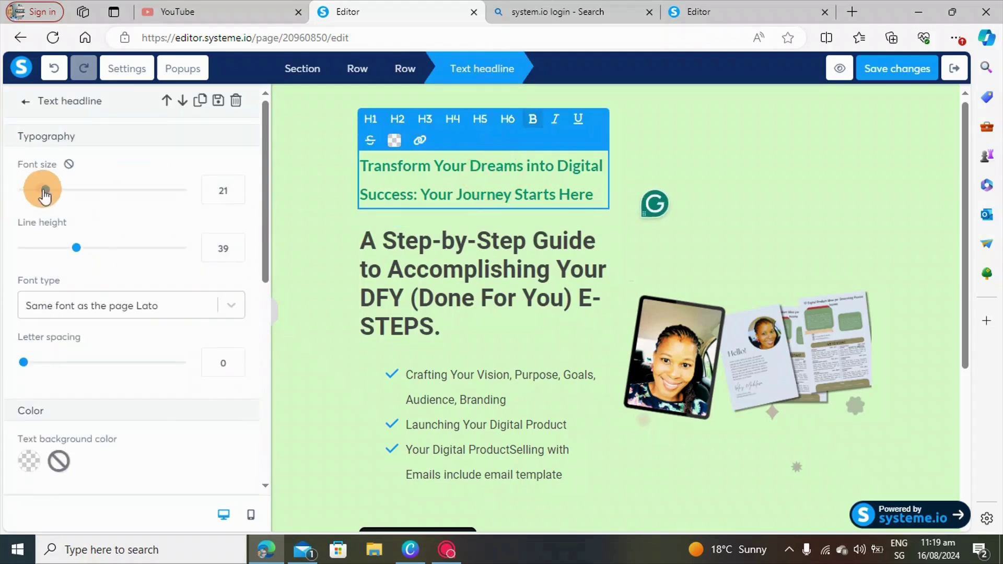
pyautogui.click(557, 355)
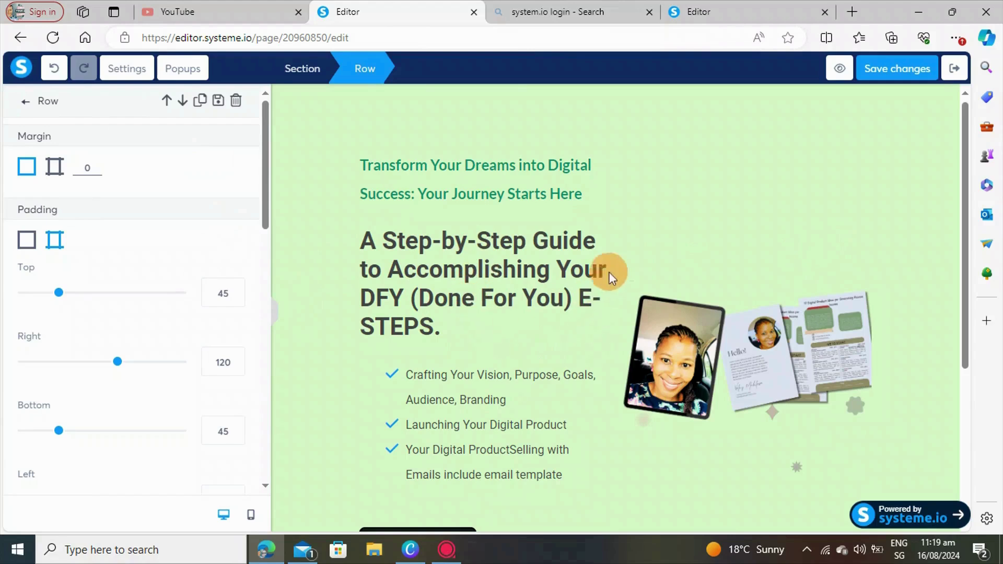
# Undo the last page edit and redo it
pyautogui.click(75, 68)
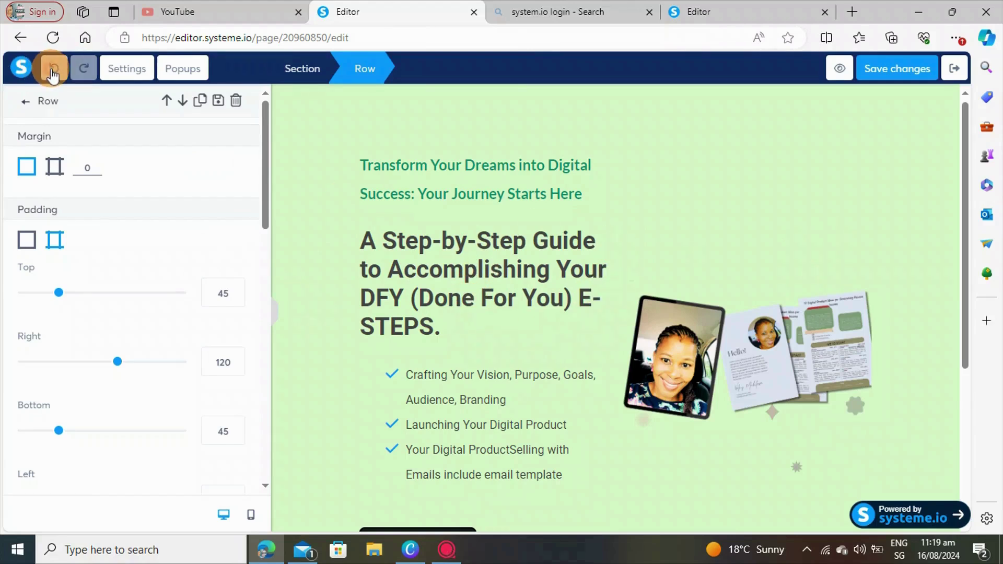
pyautogui.click(53, 72)
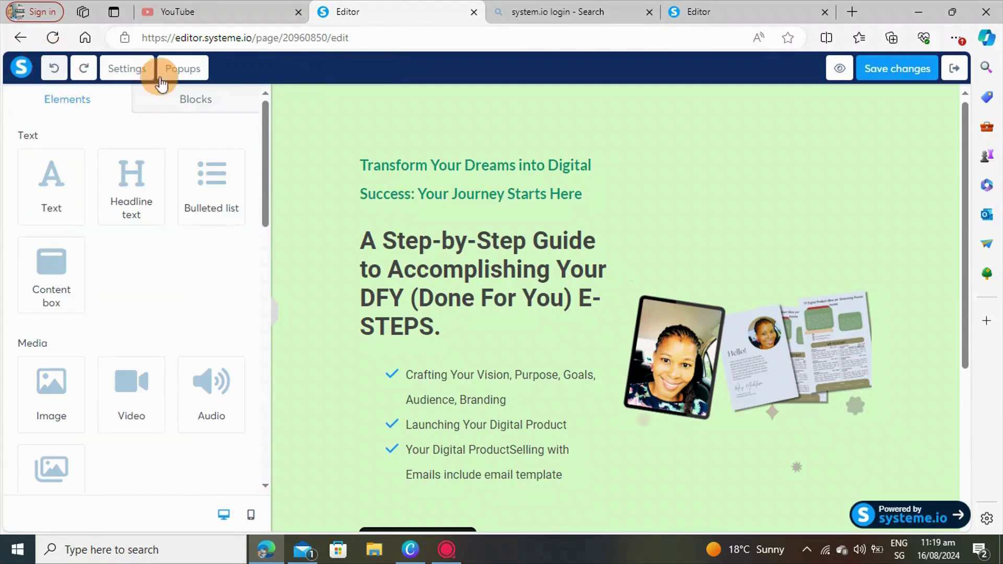
pyautogui.click(82, 77)
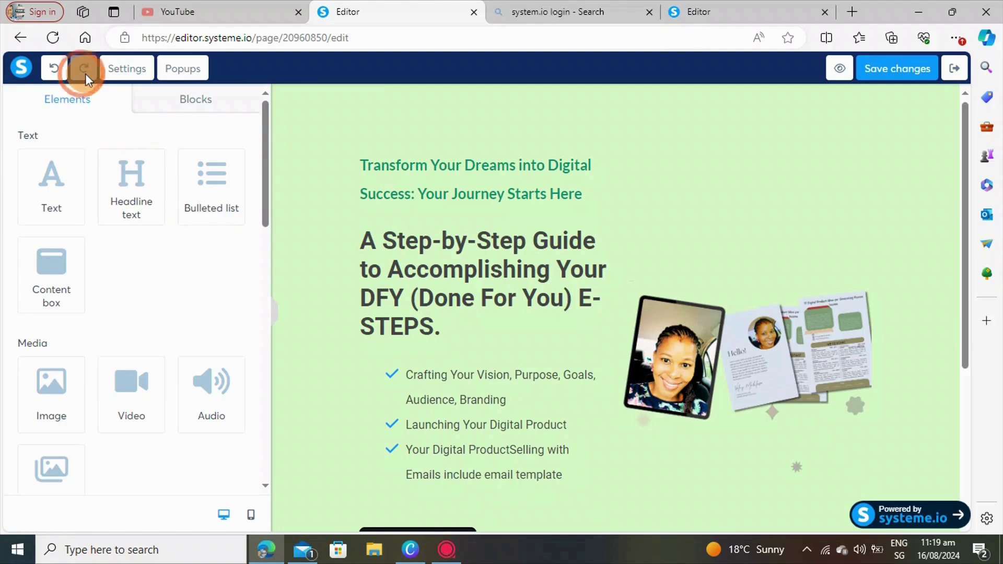
pyautogui.moveTo(966, 350); pyautogui.dragTo(967, 389)
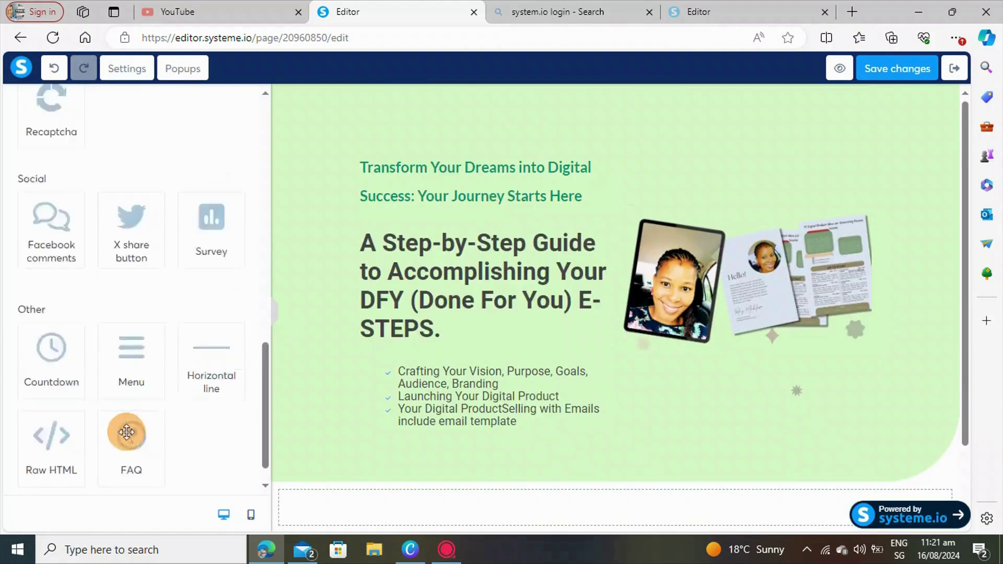
# Add an empty row directly below the bulleted checklist
pyautogui.scroll(5, 126, 418)
pyautogui.moveTo(52, 172); pyautogui.dragTo(394, 446)
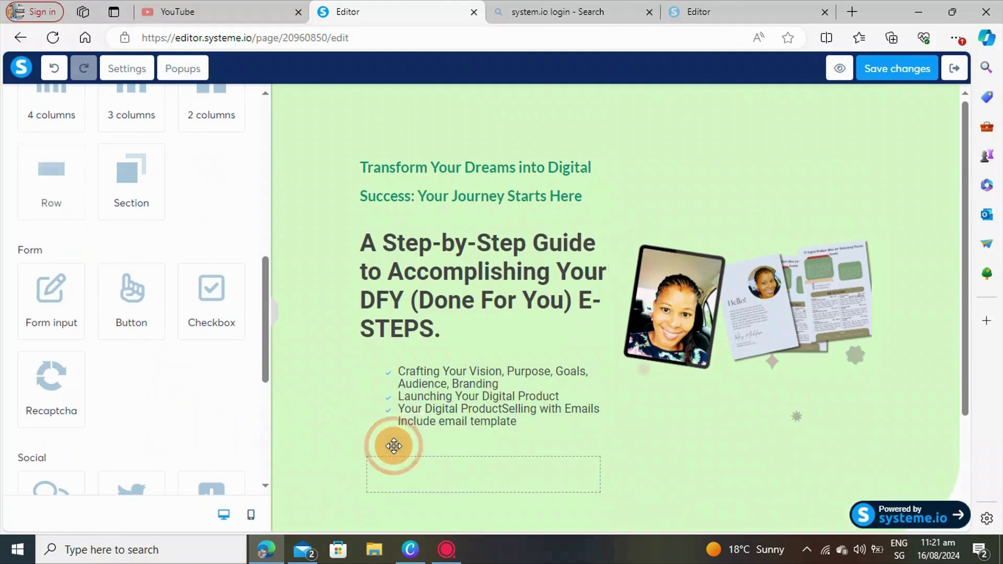
# Try a two-column layout in the new row with a four-column layout nested inside, and undo both
pyautogui.scroll(4, 84, 261)
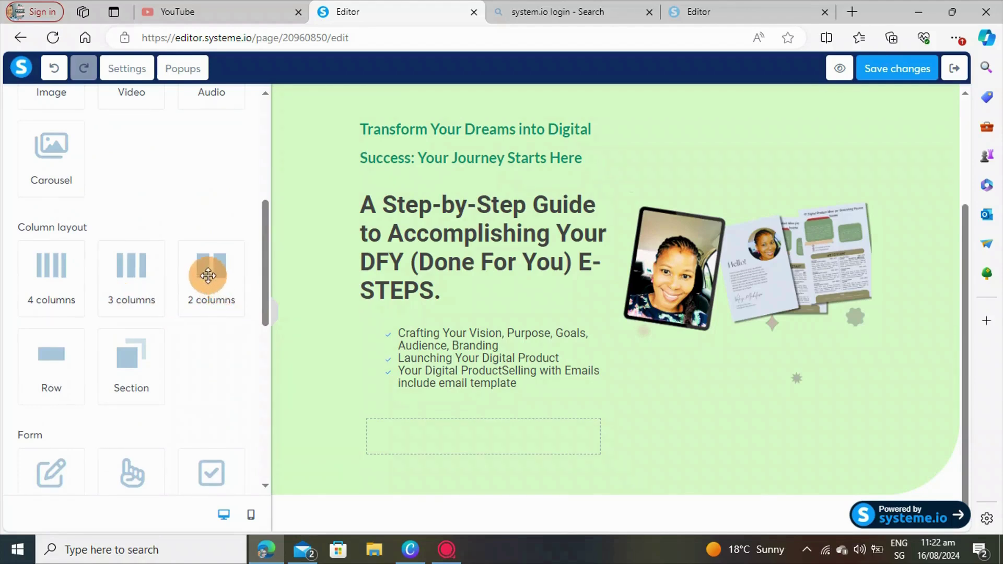
pyautogui.moveTo(208, 276); pyautogui.dragTo(403, 445)
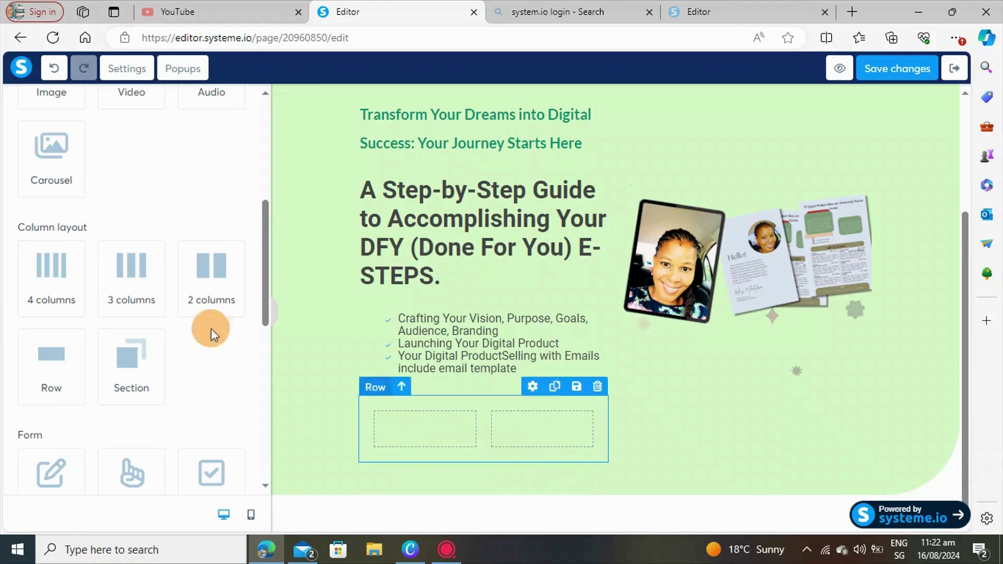
pyautogui.moveTo(53, 280); pyautogui.dragTo(398, 424)
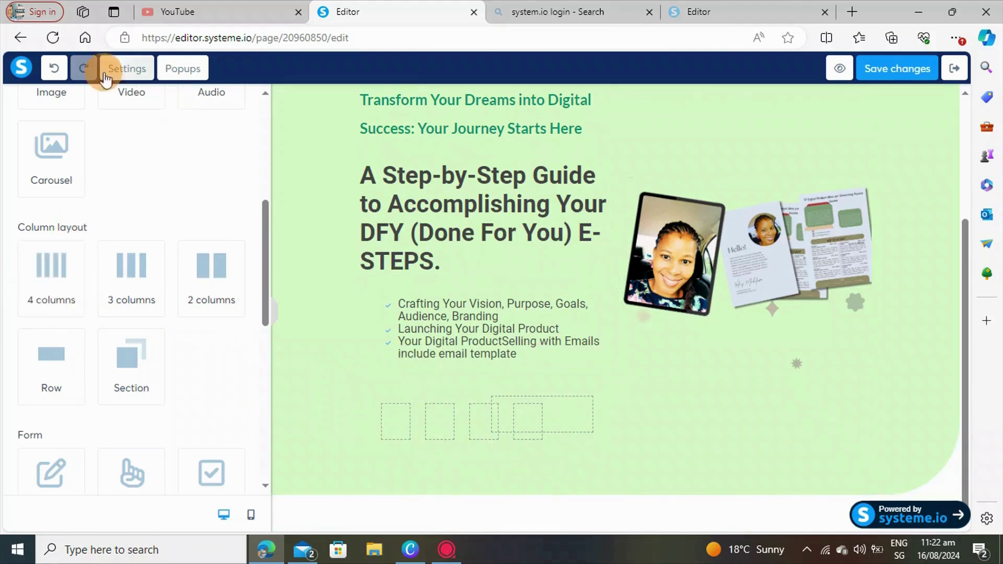
pyautogui.click(55, 70)
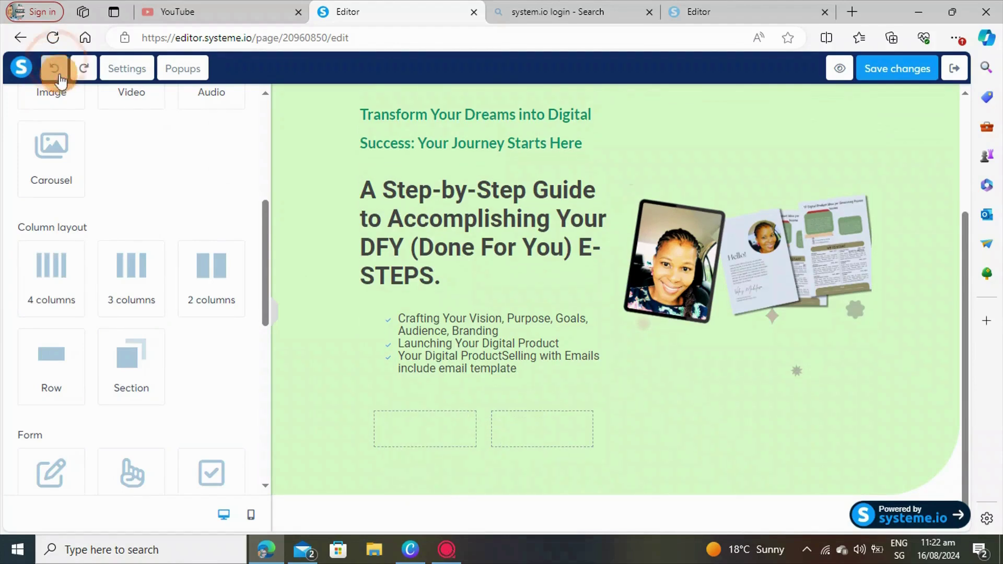
pyautogui.click(56, 70)
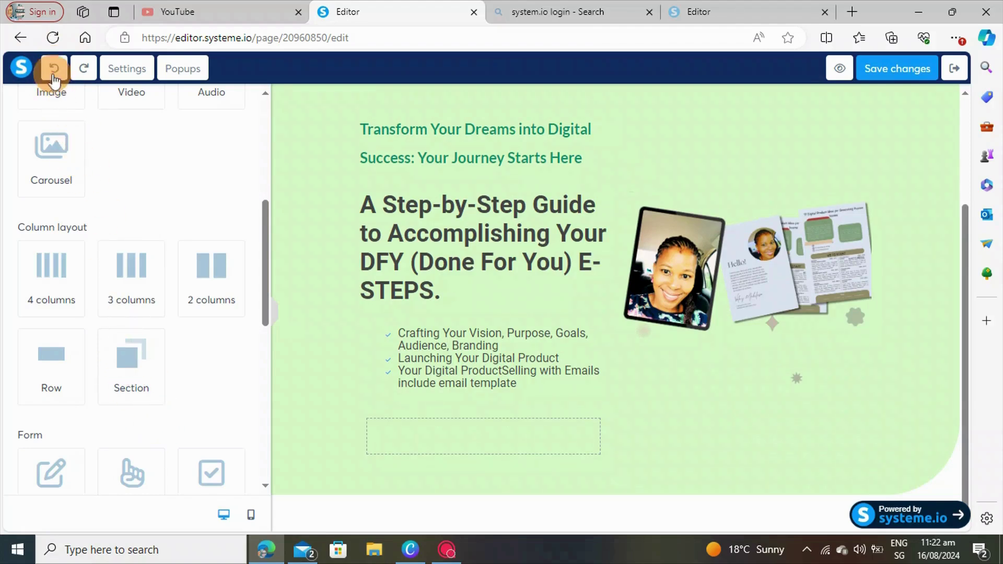
# Add a form input below the bulleted checklist and duplicate it
pyautogui.click(485, 446)
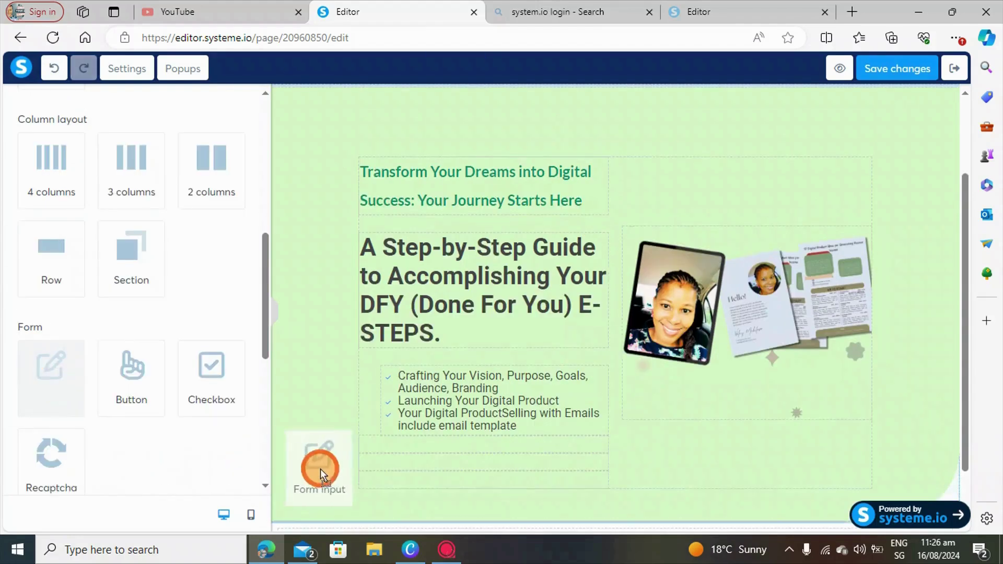
pyautogui.moveTo(321, 469); pyautogui.dragTo(391, 472)
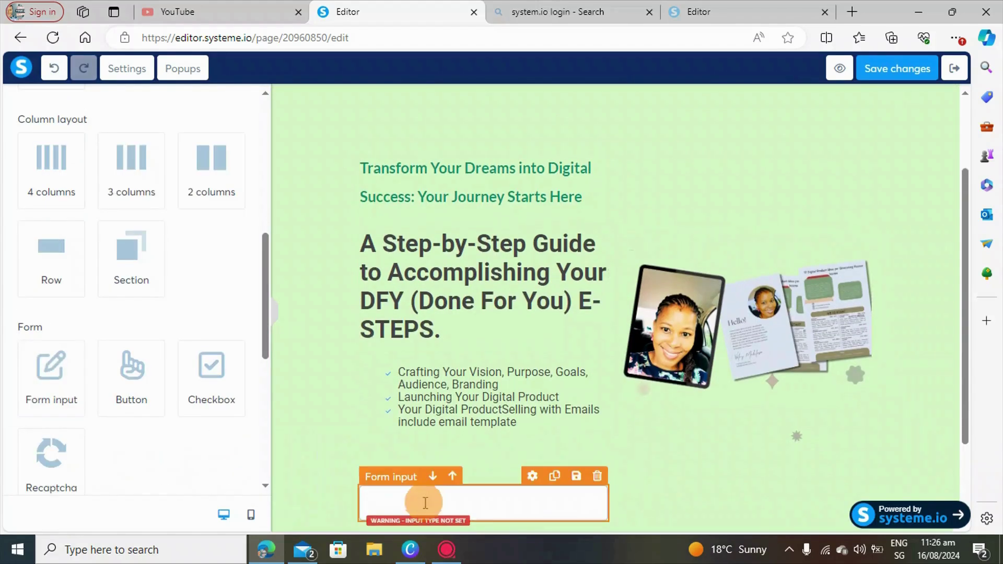
pyautogui.scroll(-2, 413, 507)
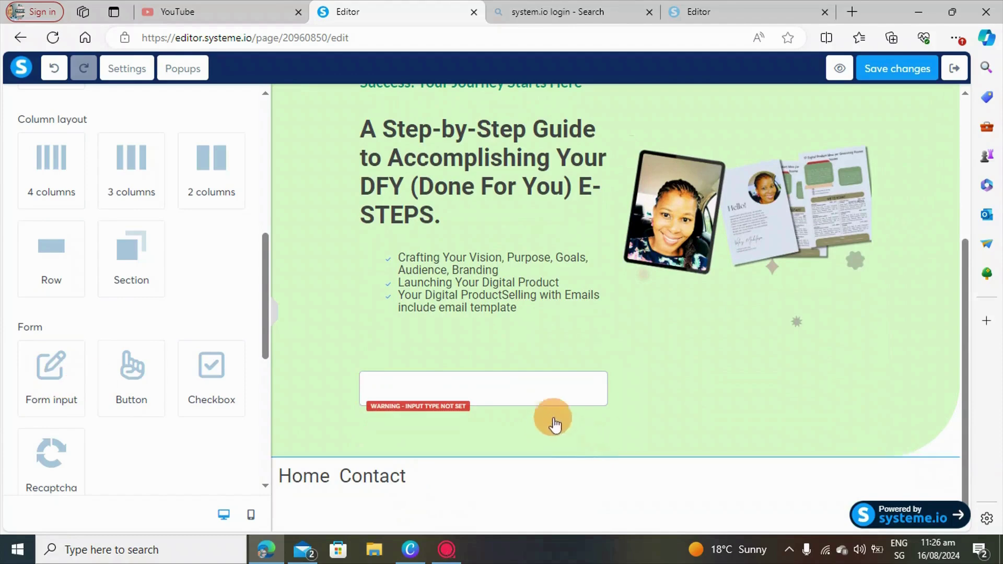
pyautogui.click(580, 381)
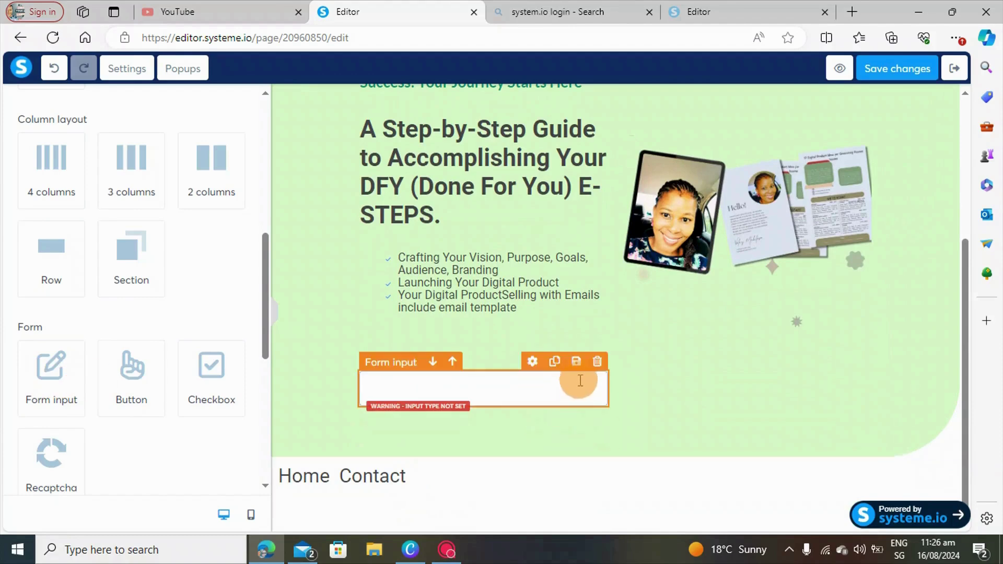
pyautogui.click(555, 363)
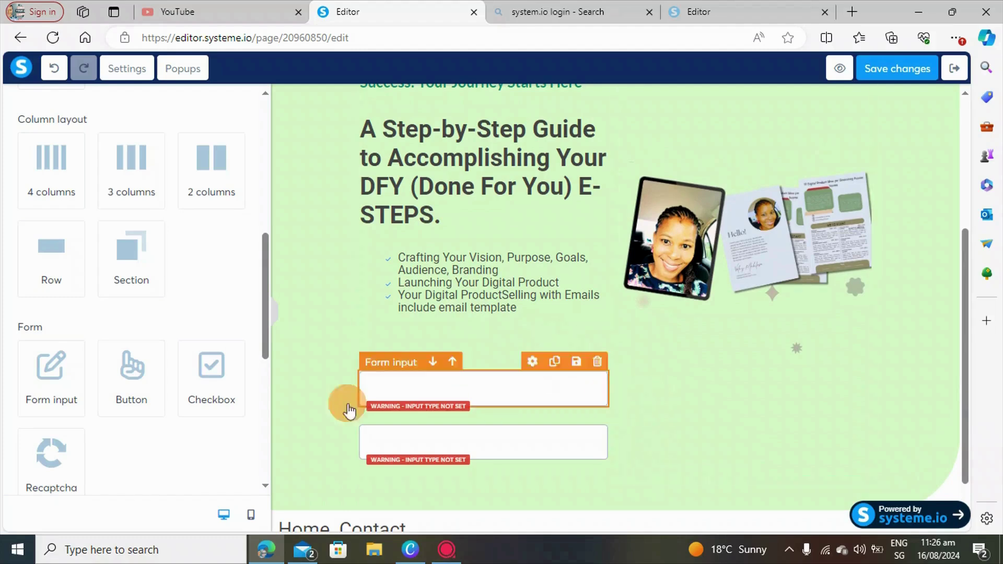
# Add a button below the two form inputs
pyautogui.scroll(-3, 112, 458)
pyautogui.moveTo(130, 280); pyautogui.dragTo(422, 476)
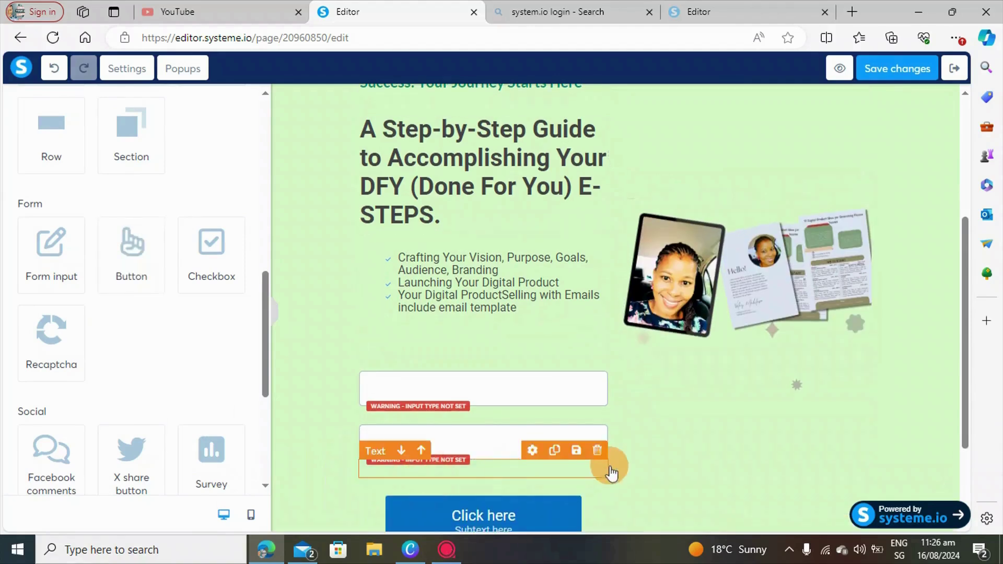
pyautogui.scroll(-3, 569, 466)
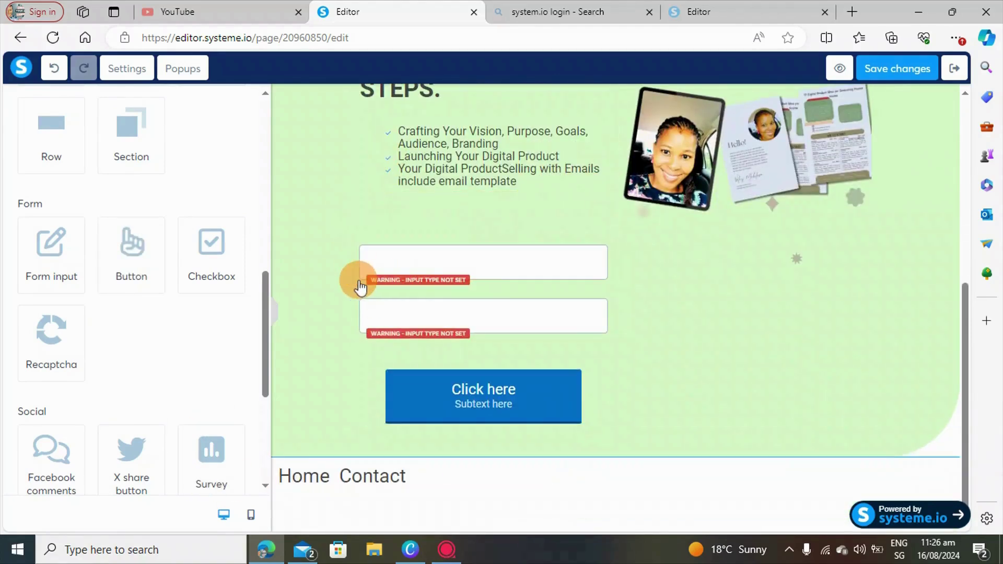
# Set the upper form input's type to First name and the lower form input's type to Email
pyautogui.click(399, 265)
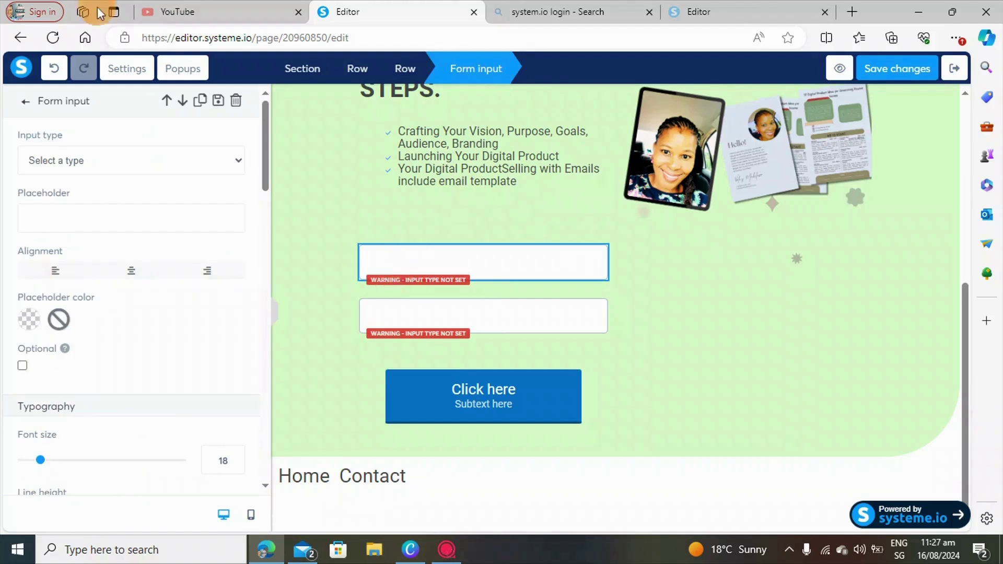
pyautogui.click(236, 160)
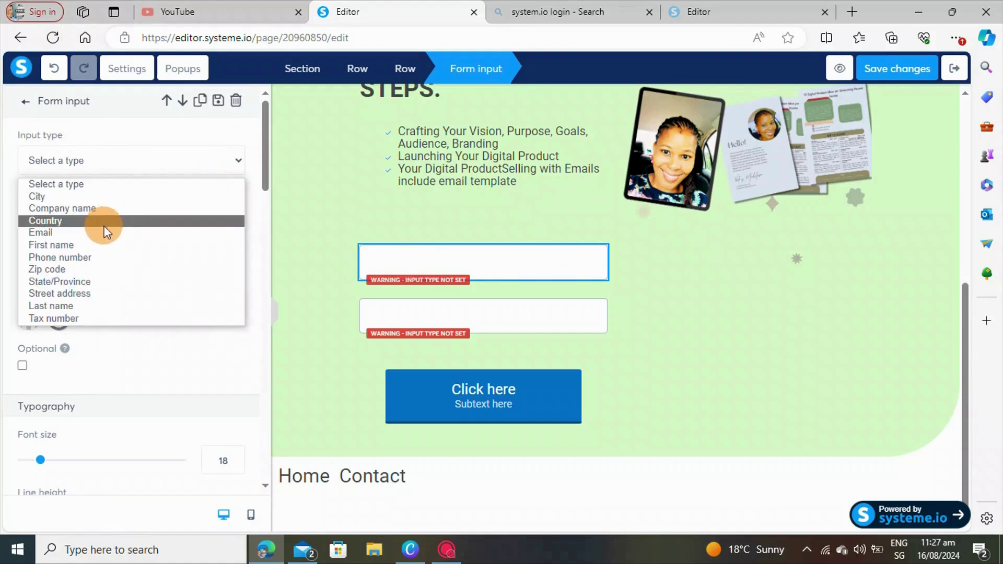
pyautogui.click(123, 248)
pyautogui.click(390, 315)
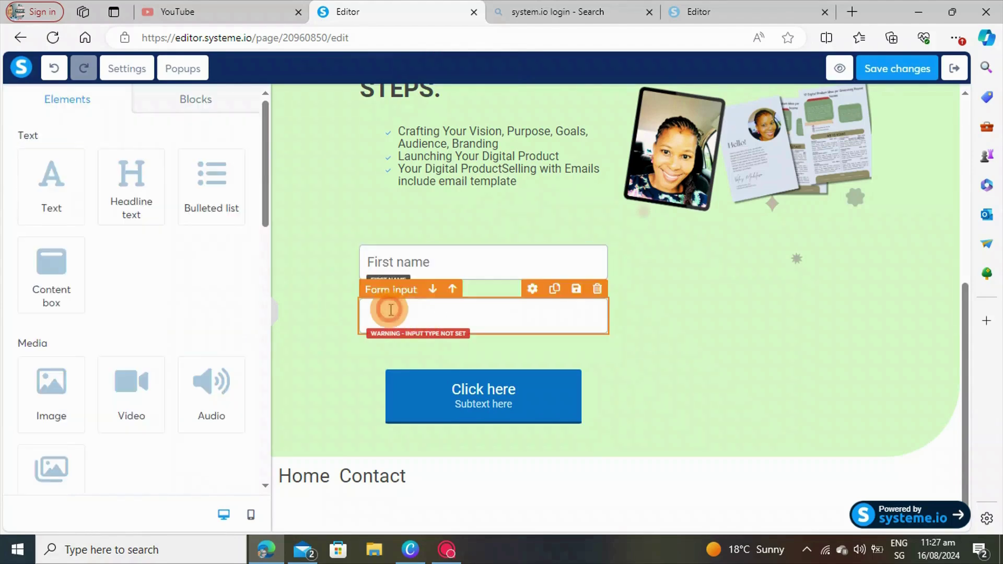
pyautogui.click(441, 322)
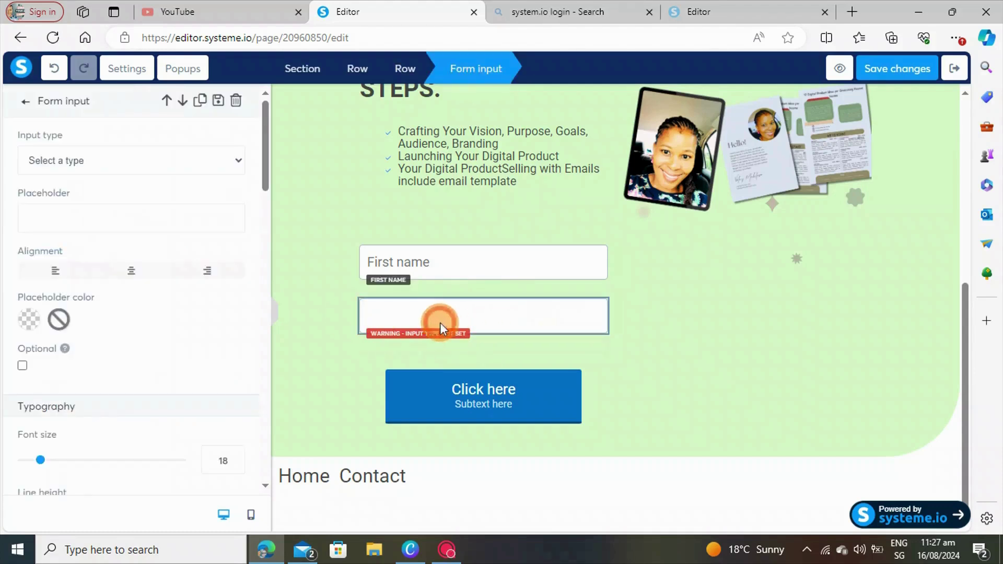
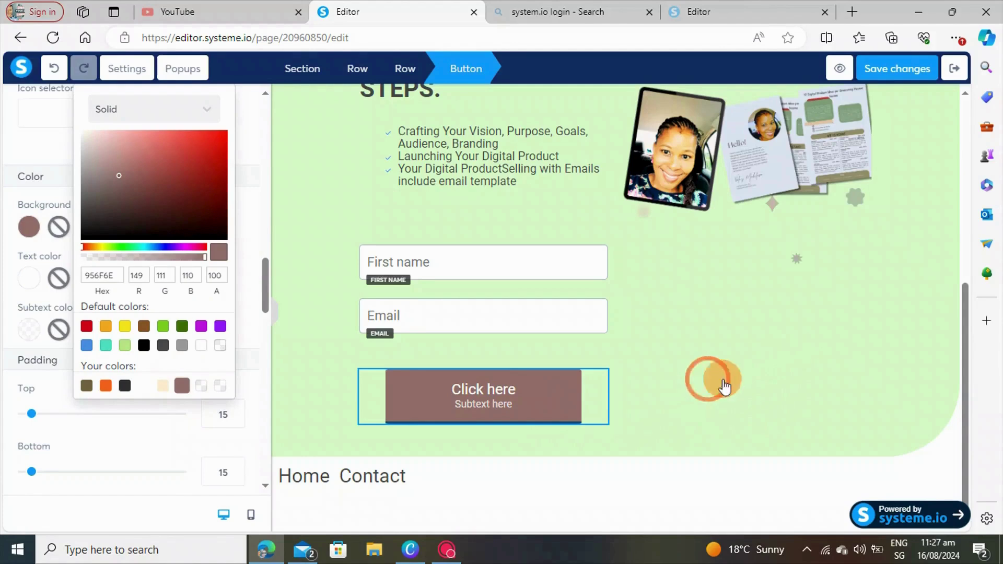
pyautogui.click(711, 383)
pyautogui.scroll(3, 791, 403)
pyautogui.scroll(4, 789, 405)
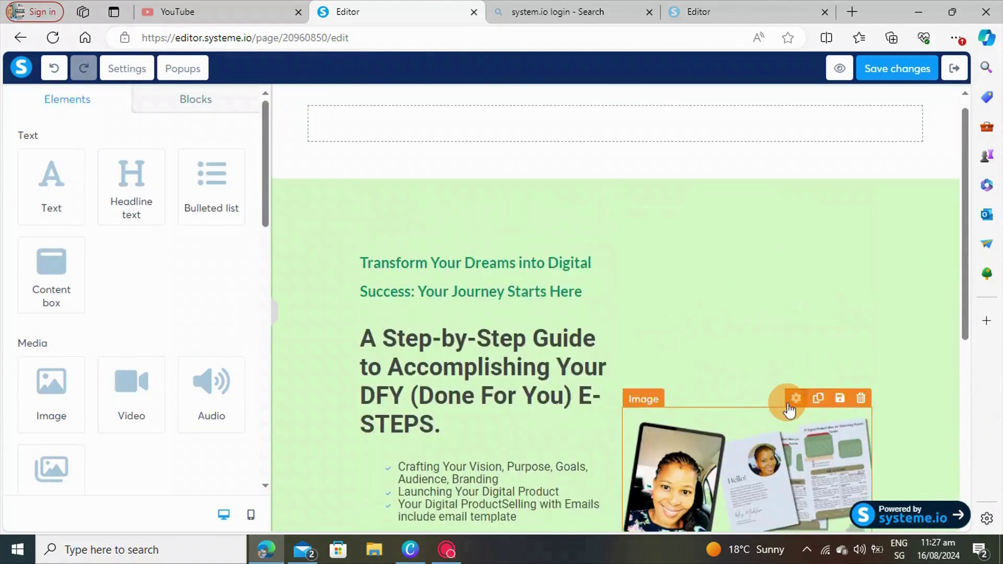
pyautogui.scroll(-5, 473, 444)
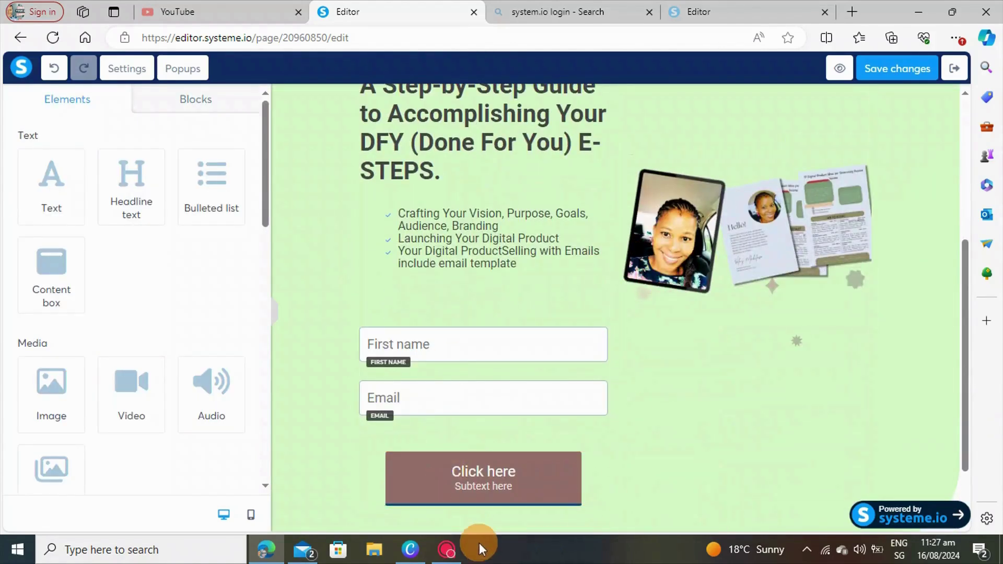
# Switch to the Canva design and recolor the landing page section's background with the orange photo color
pyautogui.click(410, 549)
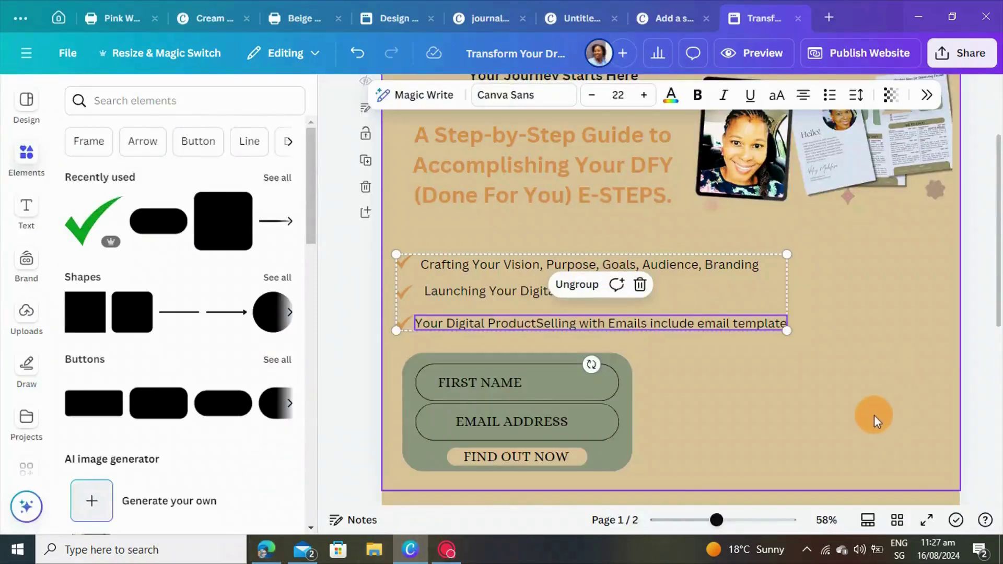
pyautogui.click(882, 377)
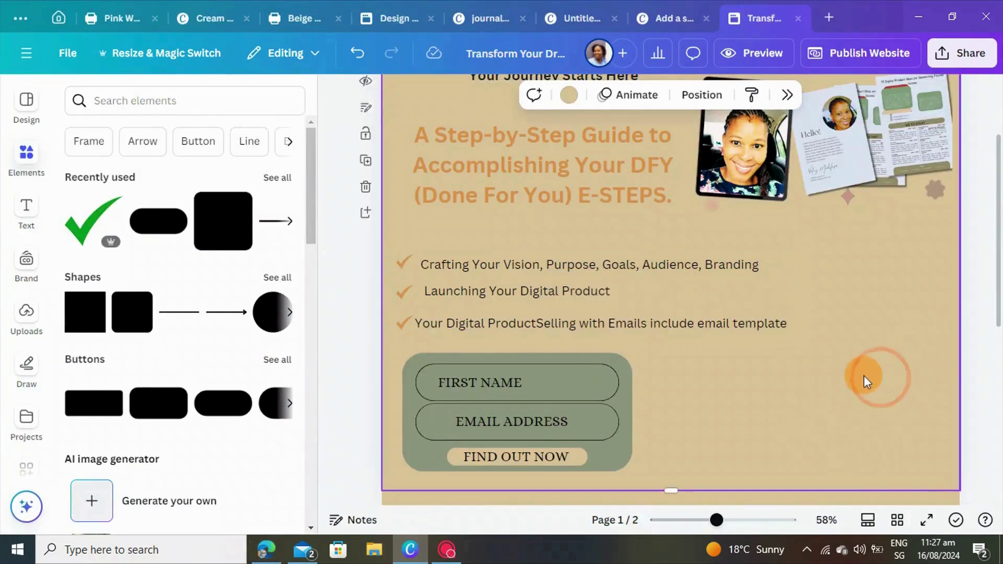
pyautogui.click(571, 101)
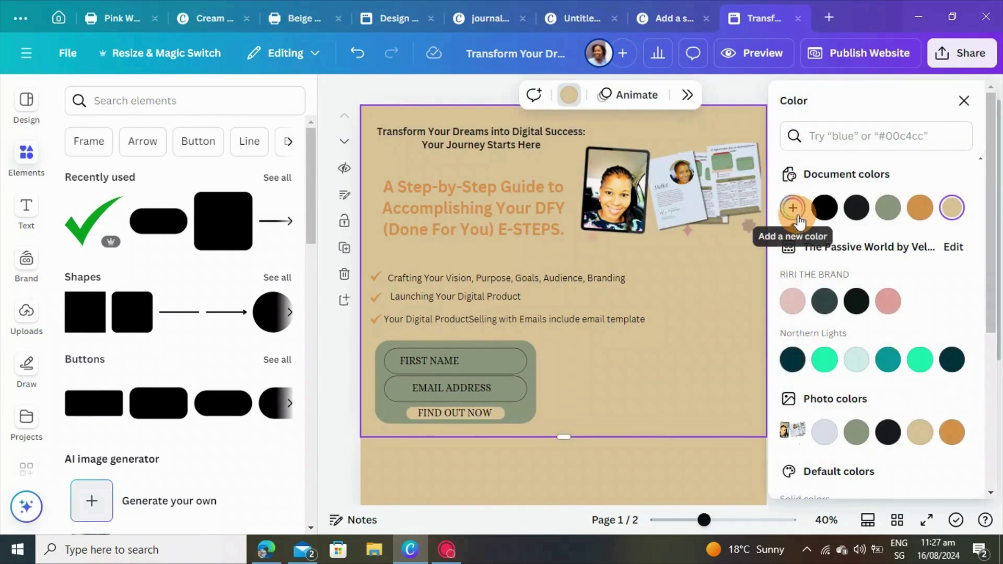
pyautogui.click(793, 209)
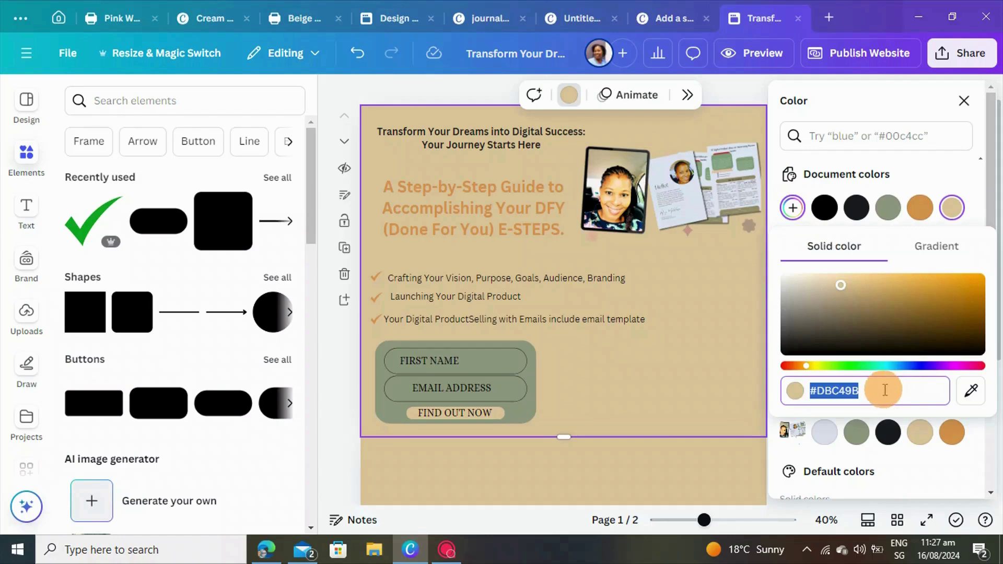
pyautogui.click(952, 432)
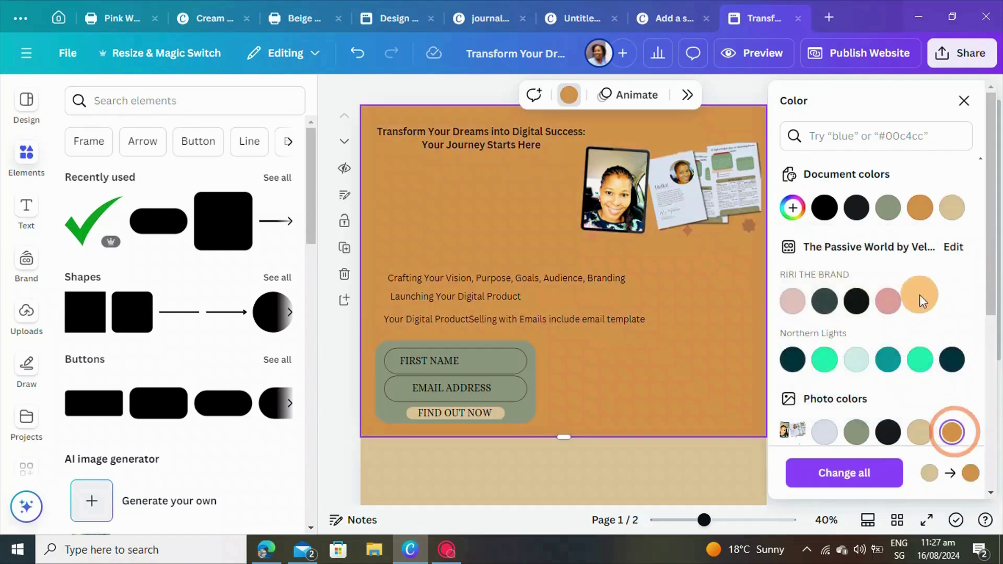
# Copy the orange background's hex code #D6924D
pyautogui.click(801, 215)
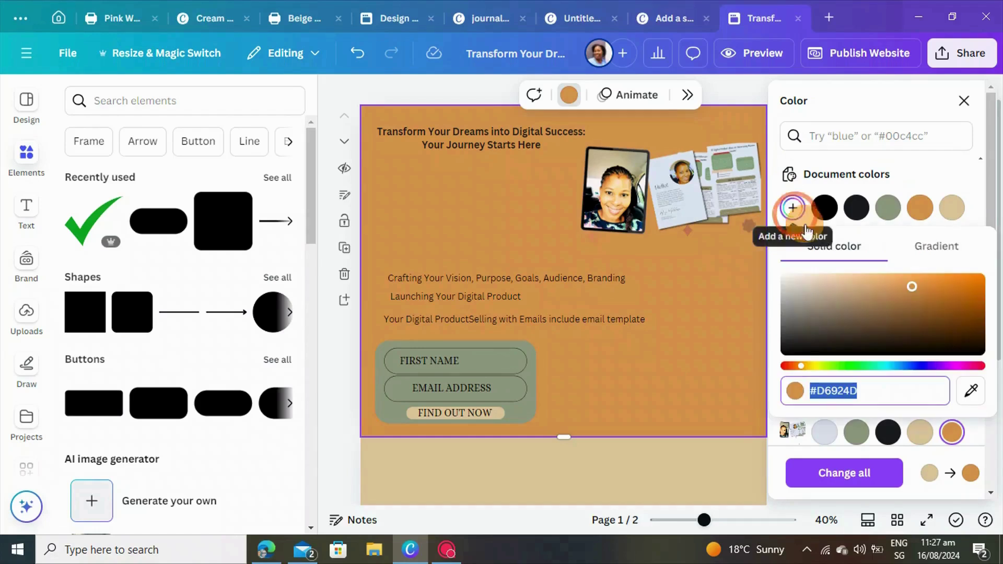
pyautogui.rightClick(862, 391)
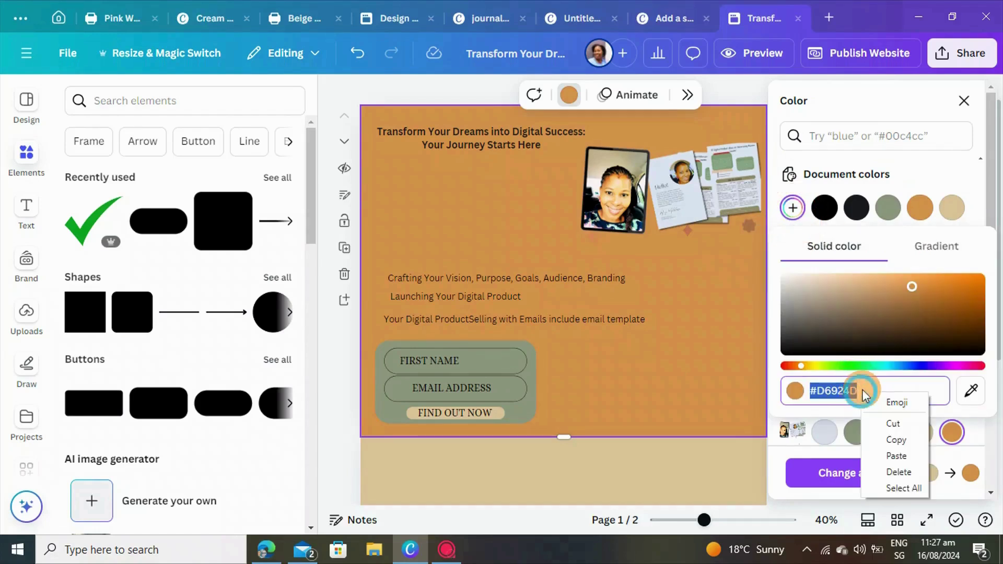
pyautogui.click(894, 437)
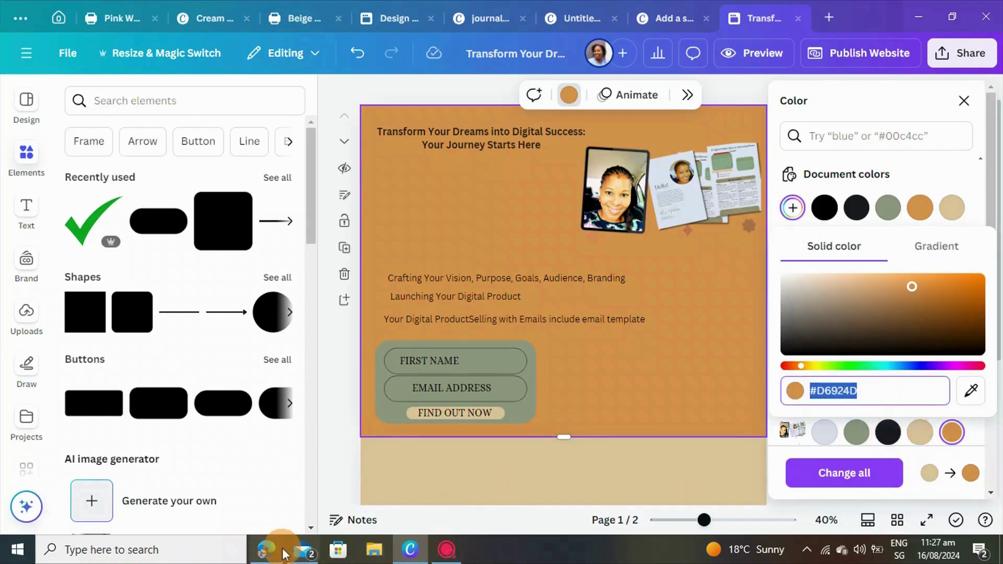
# Switch back to the systeme.io page editor and set the "Click here" button's background color to #D6924D
pyautogui.click(266, 549)
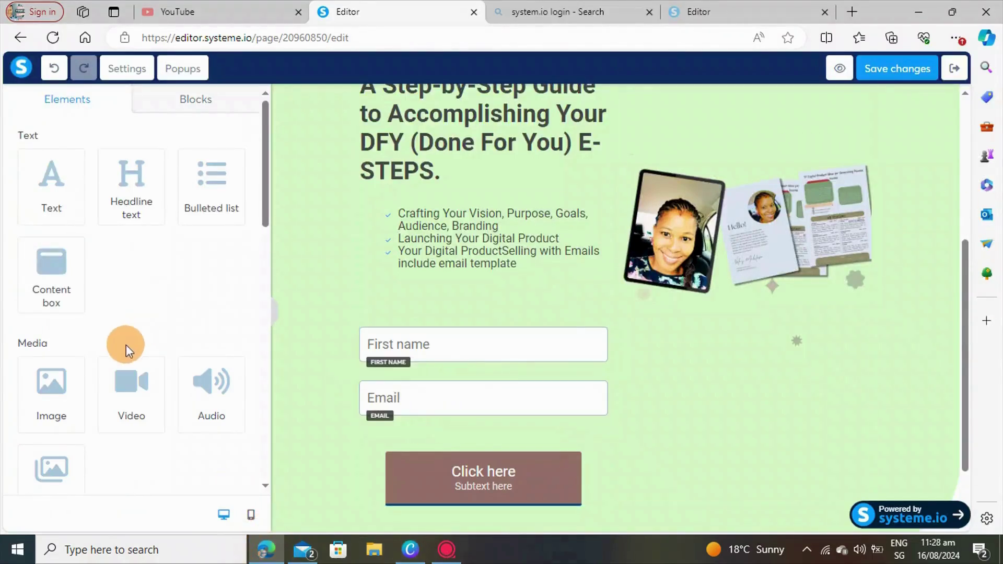
pyautogui.scroll(-10, 112, 355)
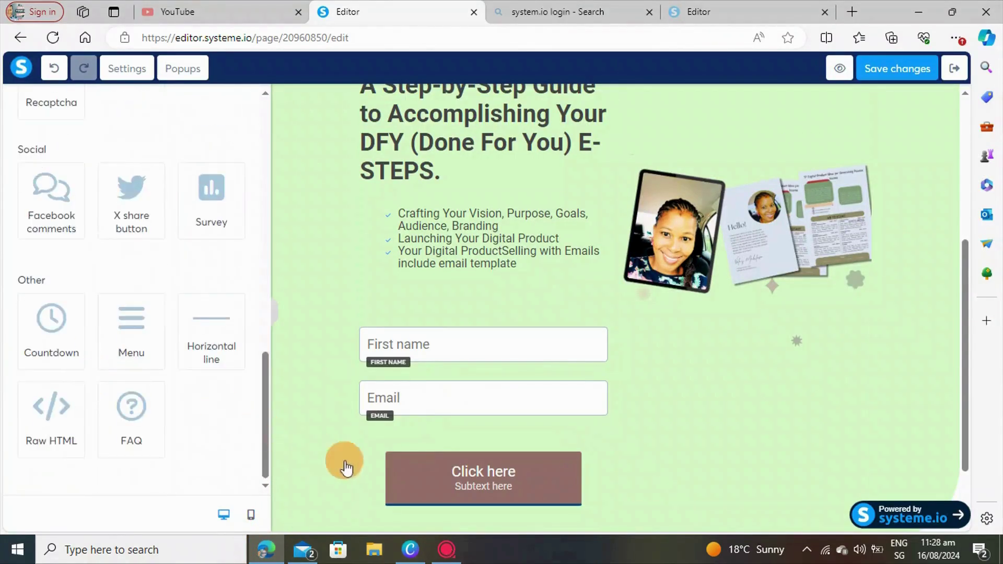
pyautogui.click(429, 475)
pyautogui.scroll(-2, 26, 426)
pyautogui.scroll(-10, 26, 426)
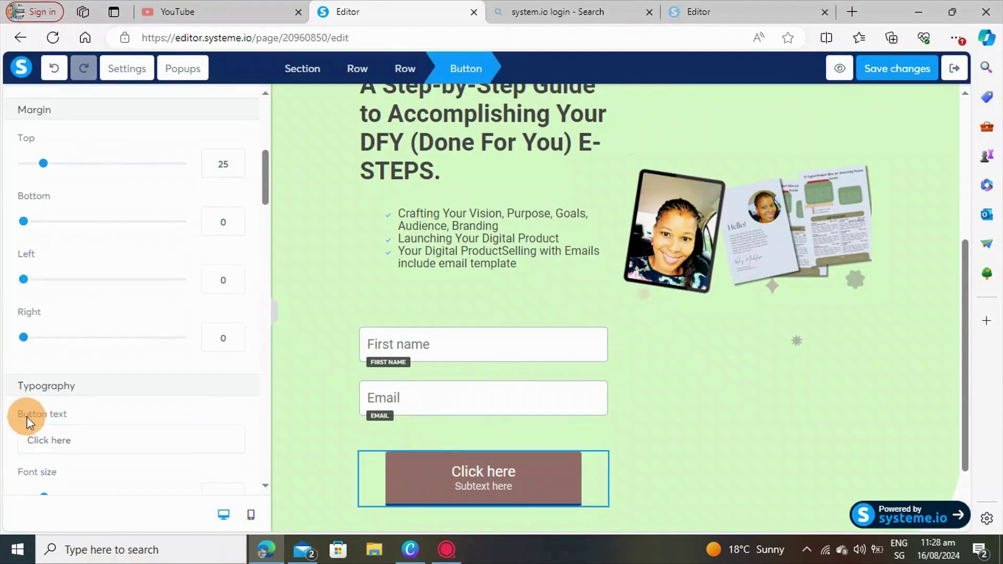
pyautogui.scroll(5, 32, 360)
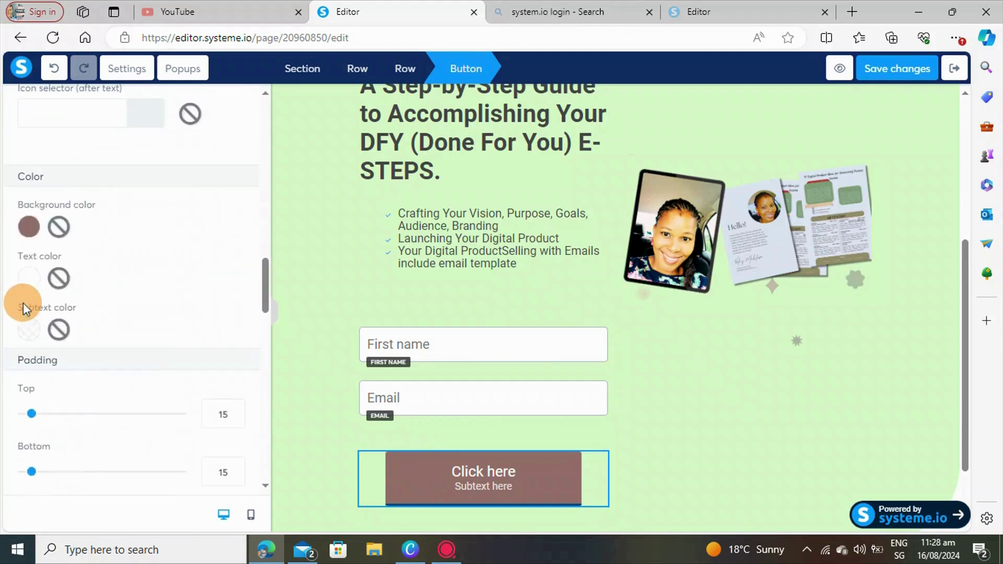
pyautogui.click(29, 228)
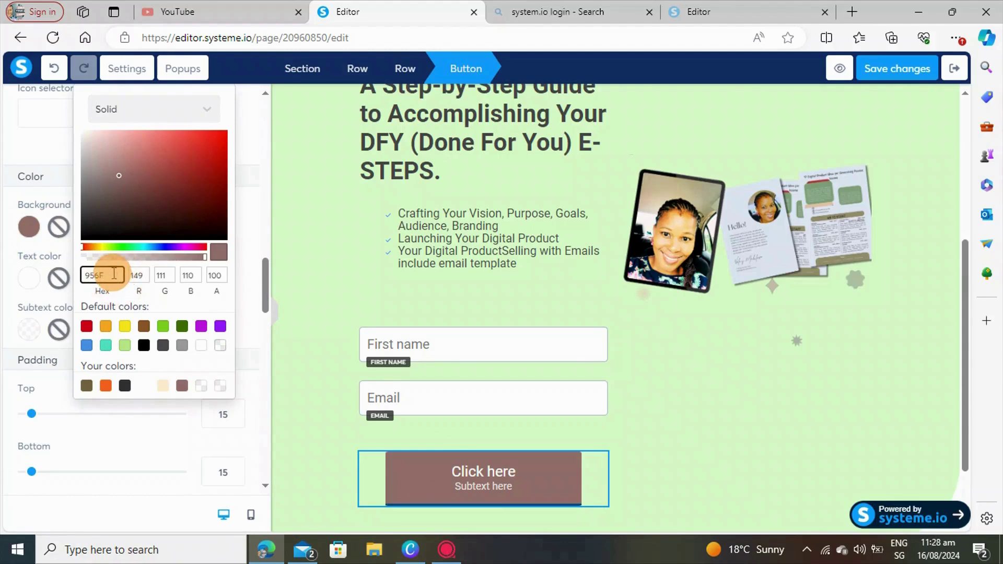
pyautogui.press('BackSpace')
pyautogui.press('BackSpace')
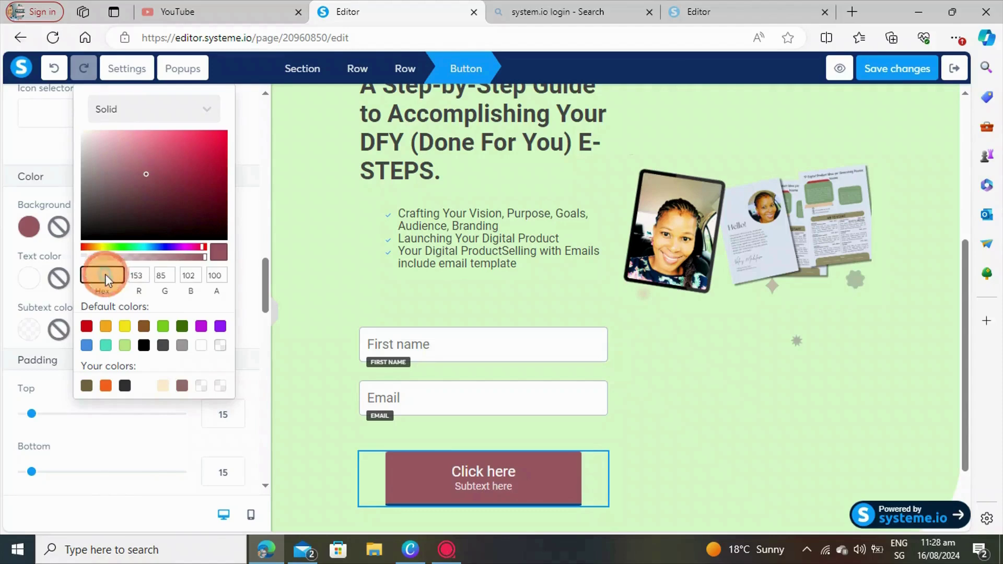
pyautogui.rightClick(105, 274)
pyautogui.click(146, 369)
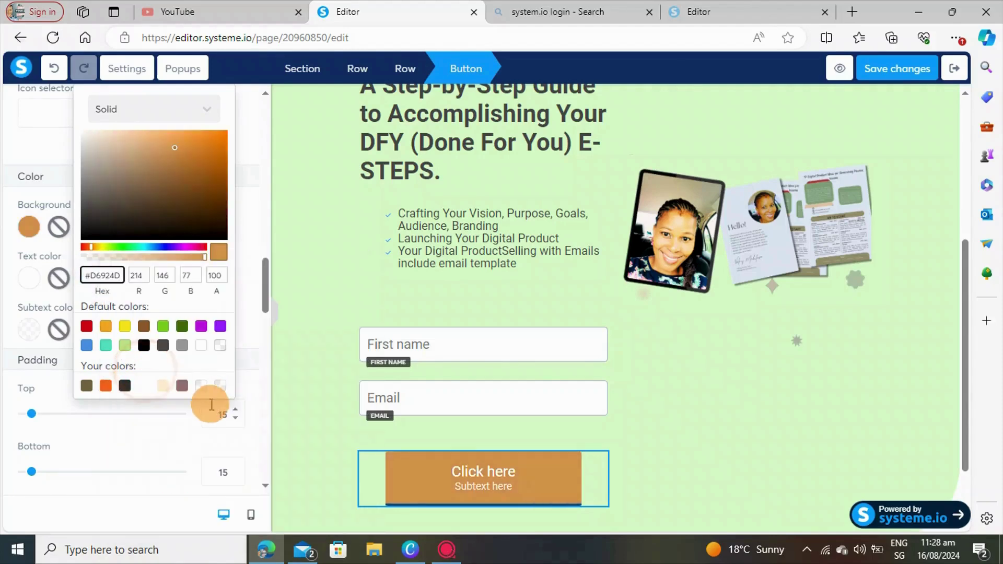
# Select the whole "A Step-by-Step Guide to Accomplishing Your DFY (Done For You) E-STEPS." heading and recolor its text orange
pyautogui.click(654, 478)
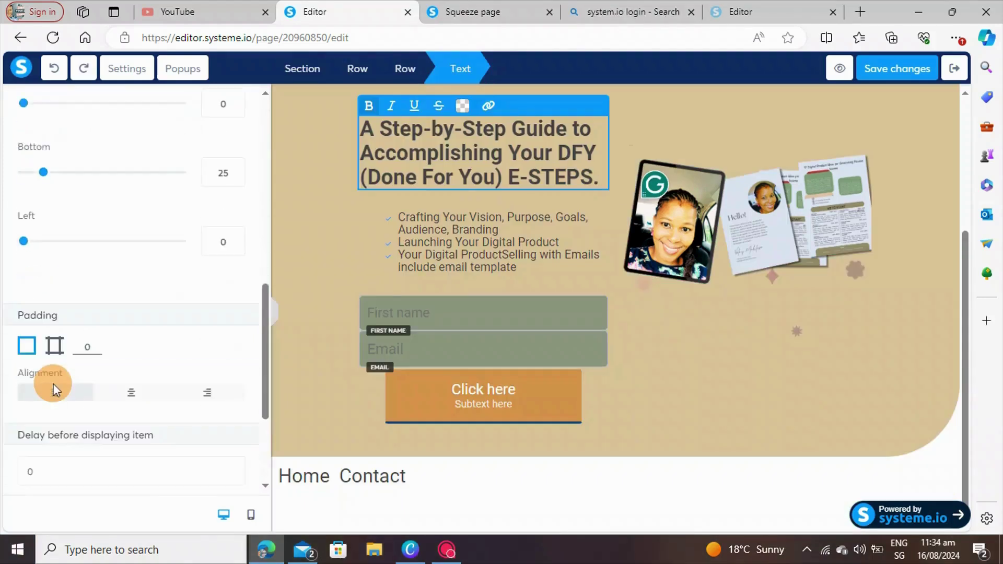
pyautogui.scroll(-3, 53, 383)
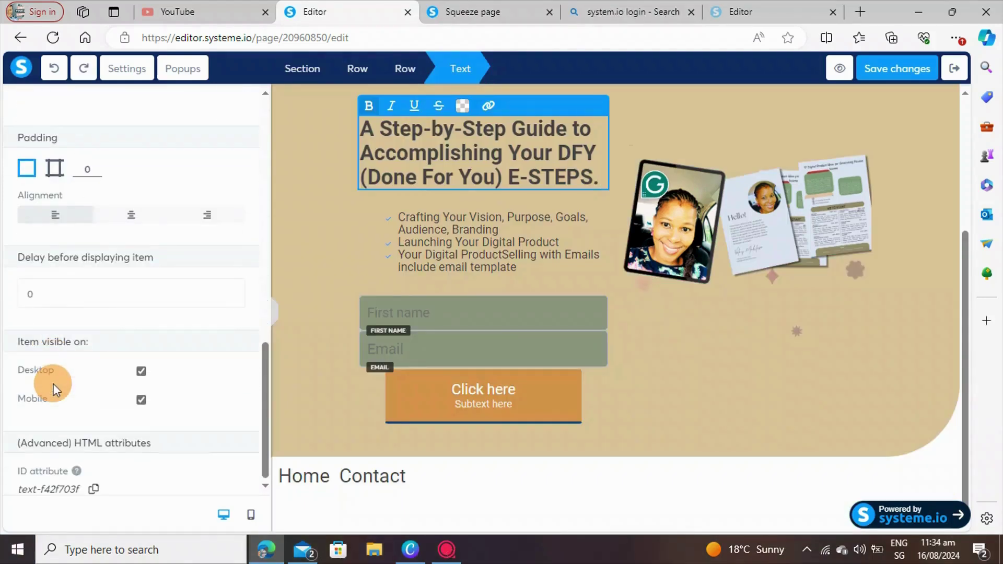
pyautogui.scroll(3, 53, 380)
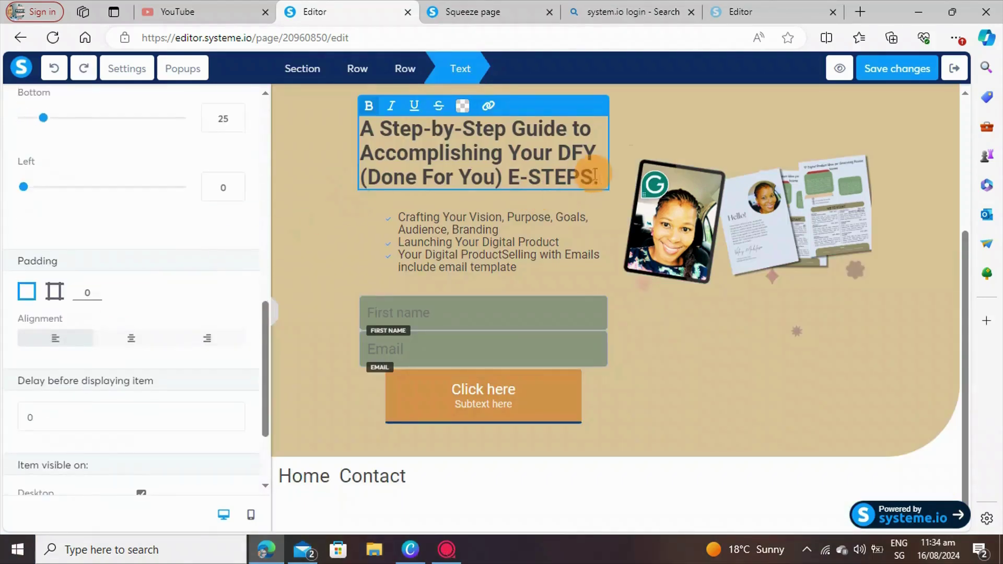
pyautogui.click(614, 169)
pyautogui.moveTo(601, 177); pyautogui.dragTo(361, 135)
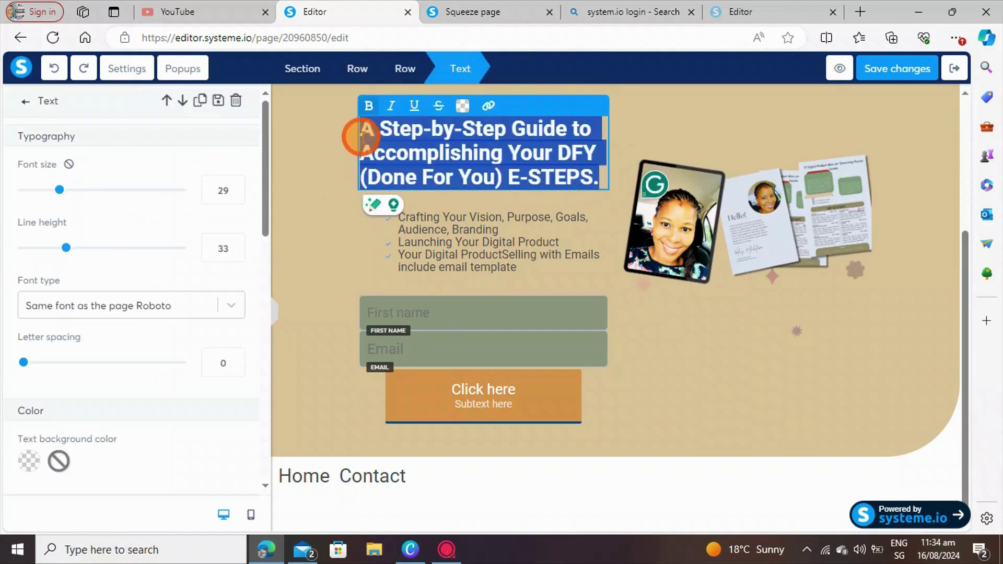
pyautogui.click(462, 107)
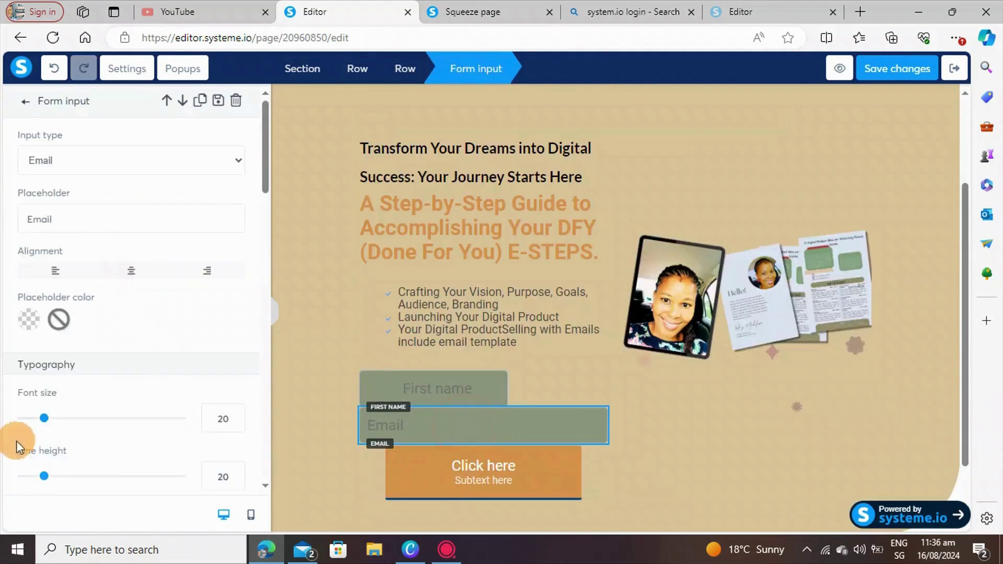
# Increase the Email form input's right margin to narrow the field to about the width of the First name field
pyautogui.scroll(-8, 74, 415)
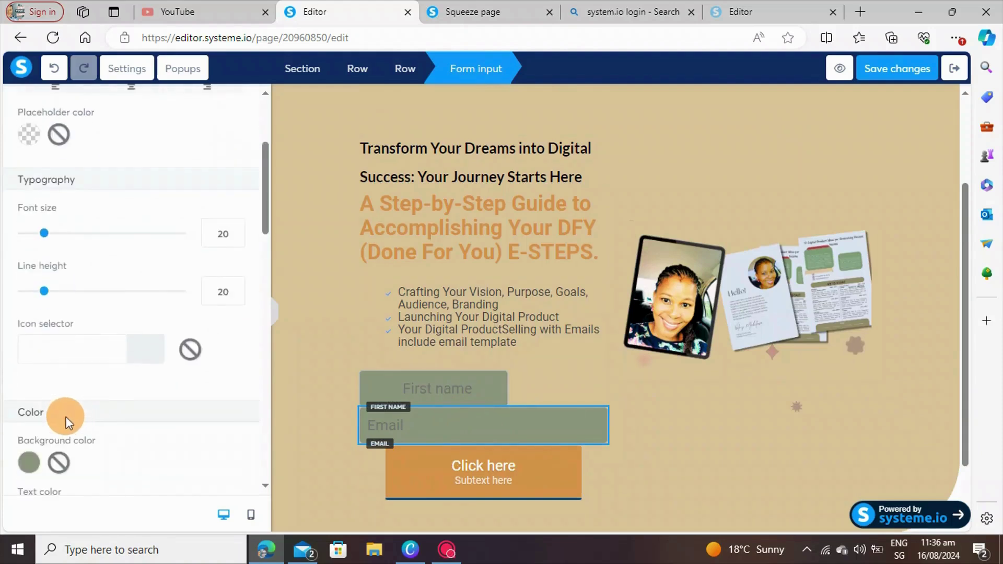
pyautogui.scroll(-1, 55, 418)
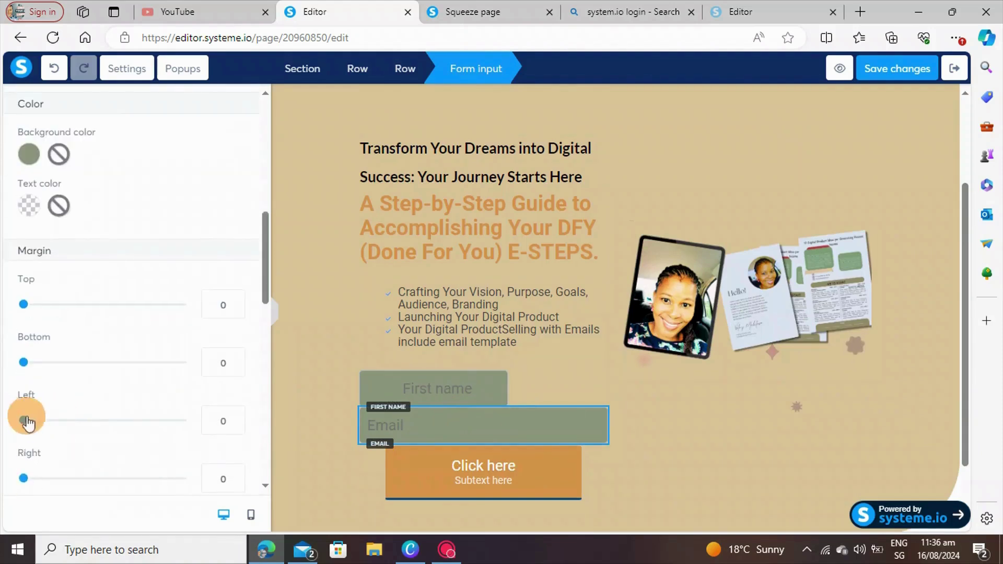
pyautogui.moveTo(24, 479); pyautogui.dragTo(129, 491)
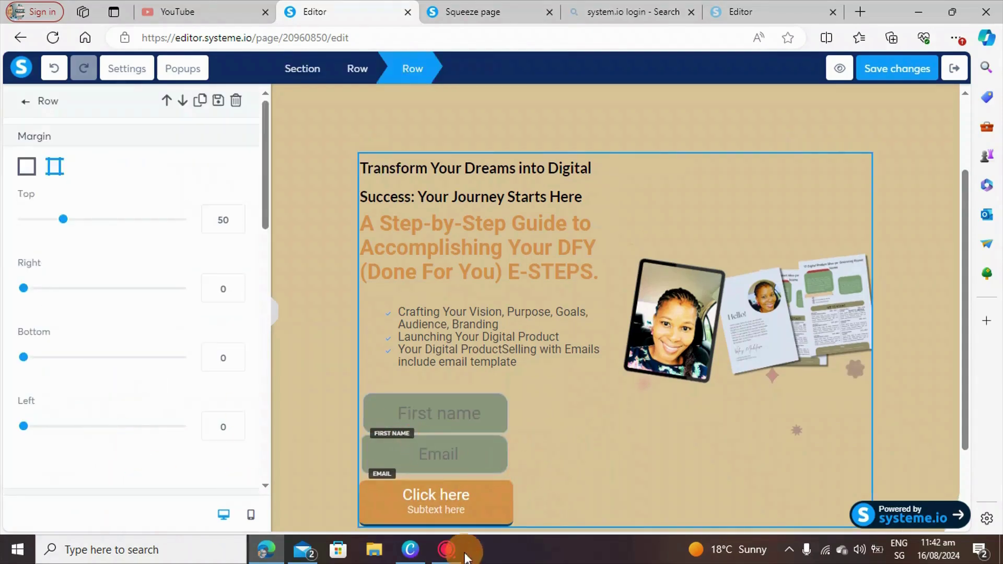
# Replace the "Click here" button's main text with "FIND OUT"
pyautogui.click(460, 509)
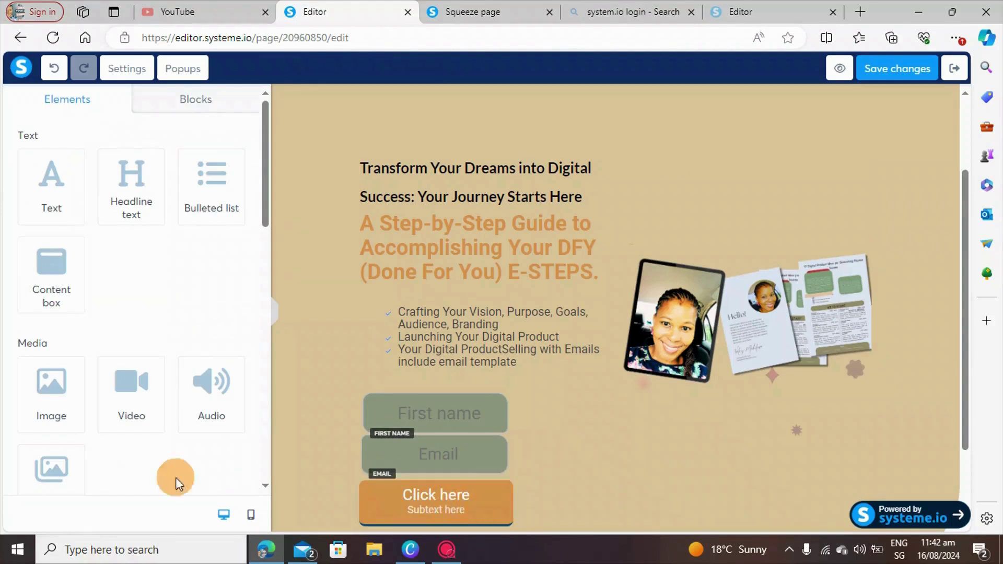
pyautogui.click(432, 515)
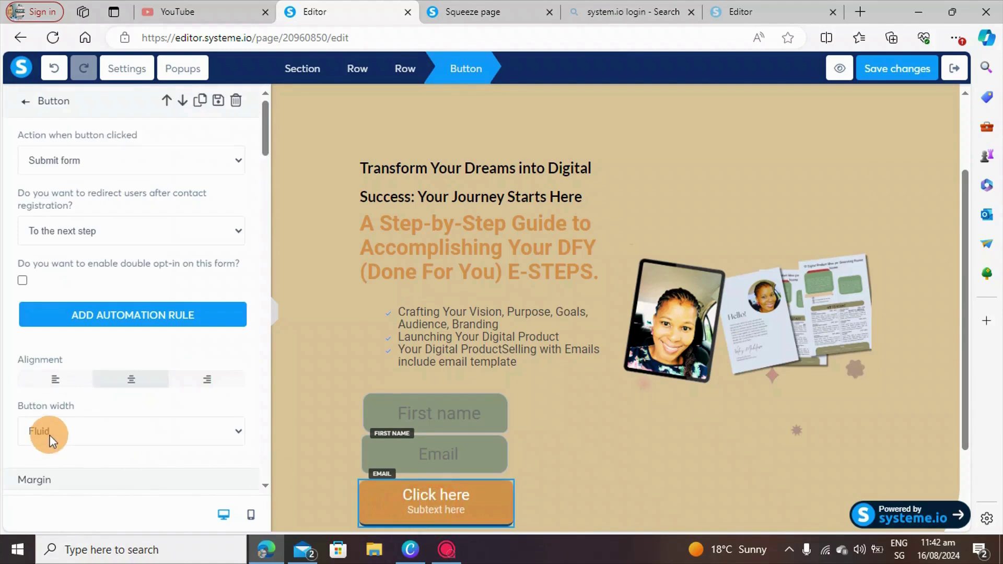
pyautogui.scroll(-10, 50, 435)
pyautogui.tripleClick(84, 317)
pyautogui.write('find')
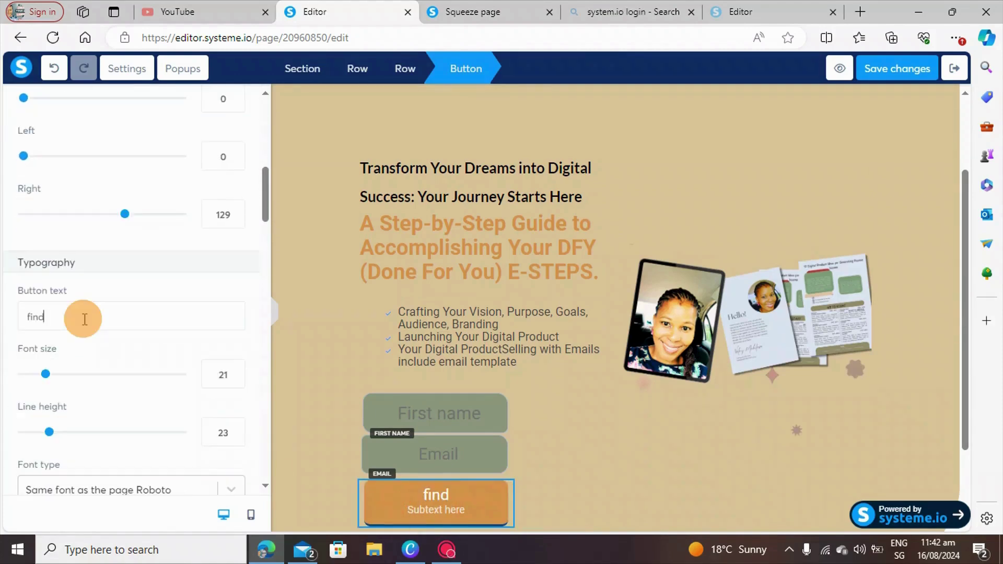
pyautogui.press('BackSpace')
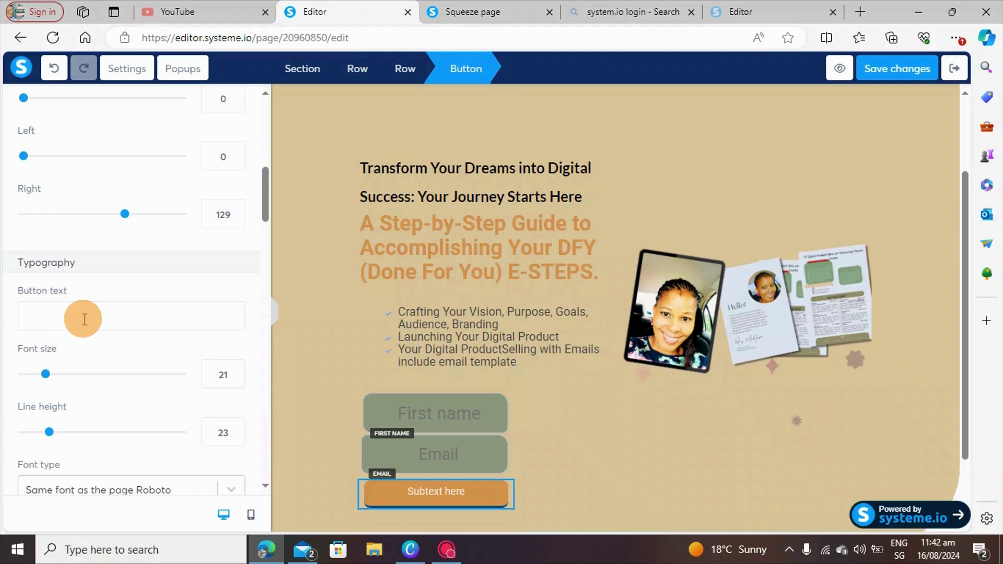
pyautogui.write('FIND OUT')
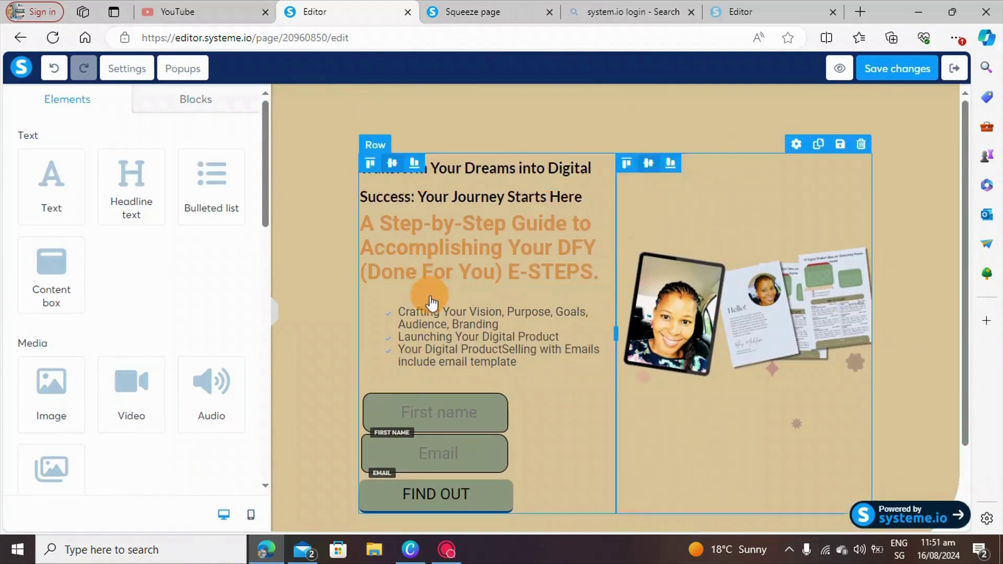
# Check the page's mobile layout from the image down to the FIND OUT button, and return to the desktop view
pyautogui.scroll(-2, 313, 366)
pyautogui.click(224, 523)
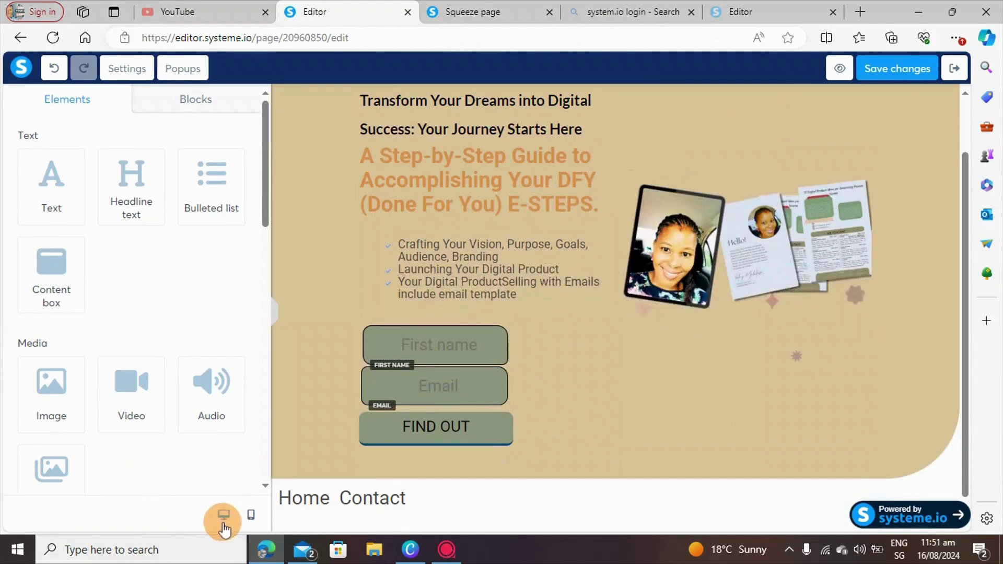
pyautogui.click(251, 517)
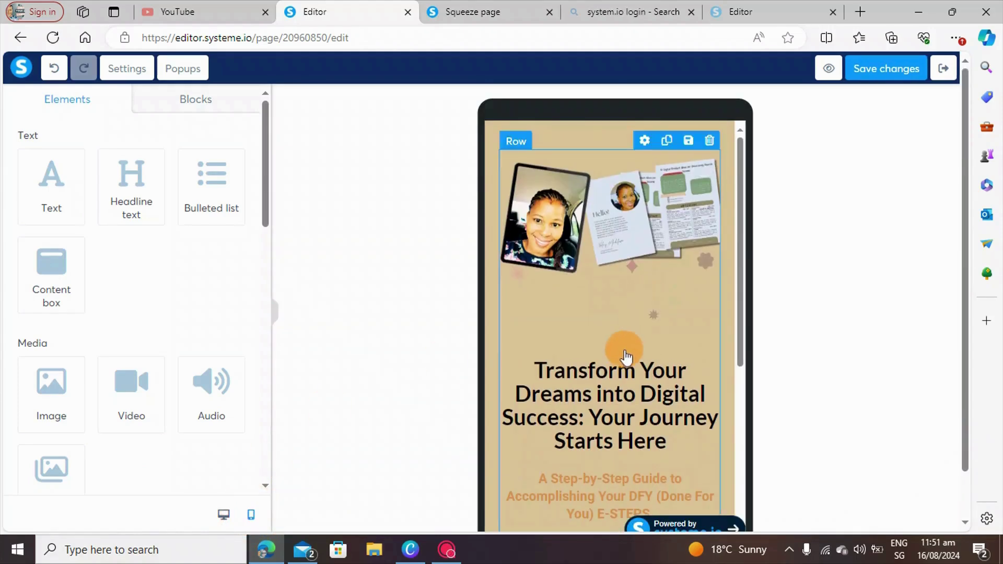
pyautogui.scroll(-6, 627, 358)
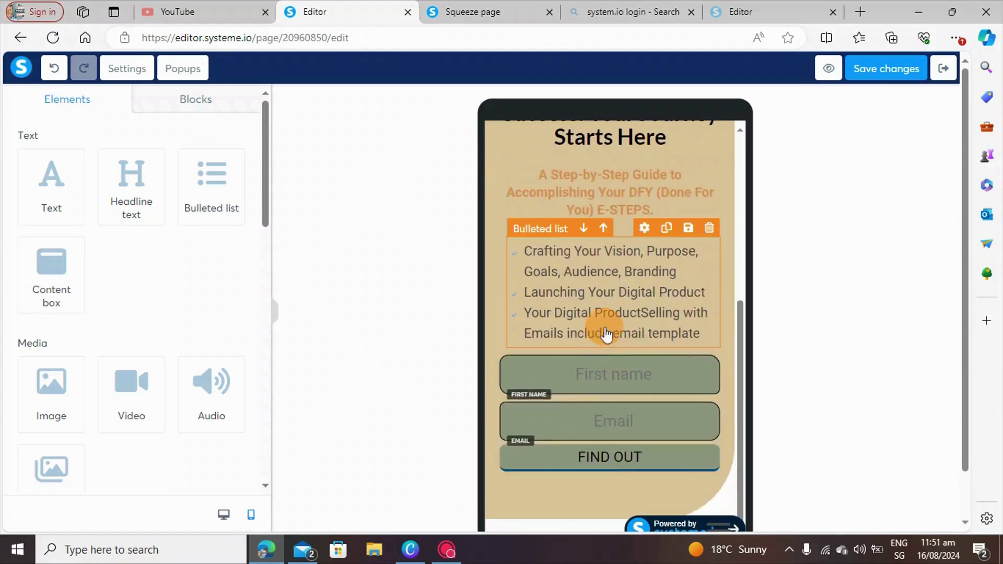
pyautogui.scroll(-1, 609, 334)
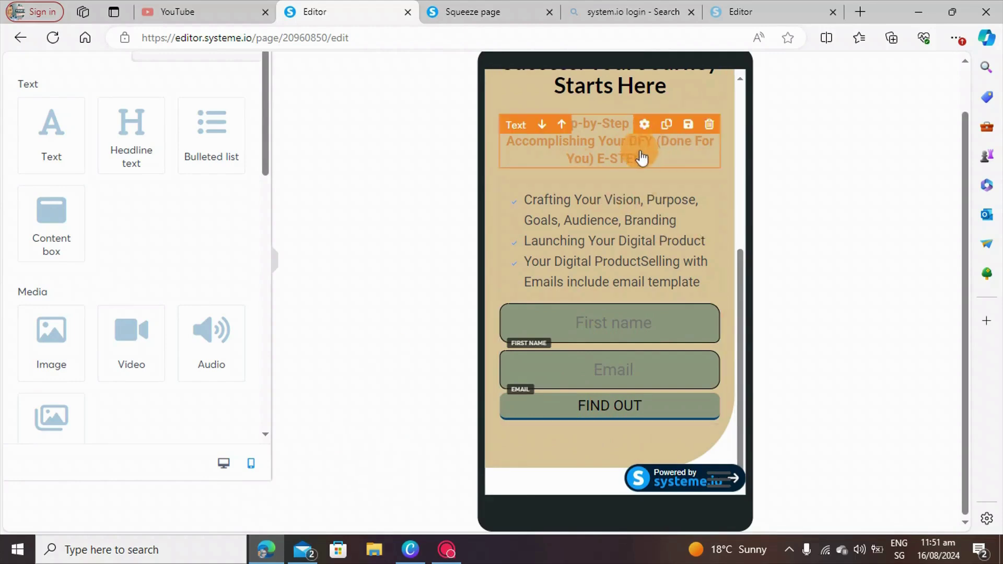
pyautogui.scroll(5, 687, 168)
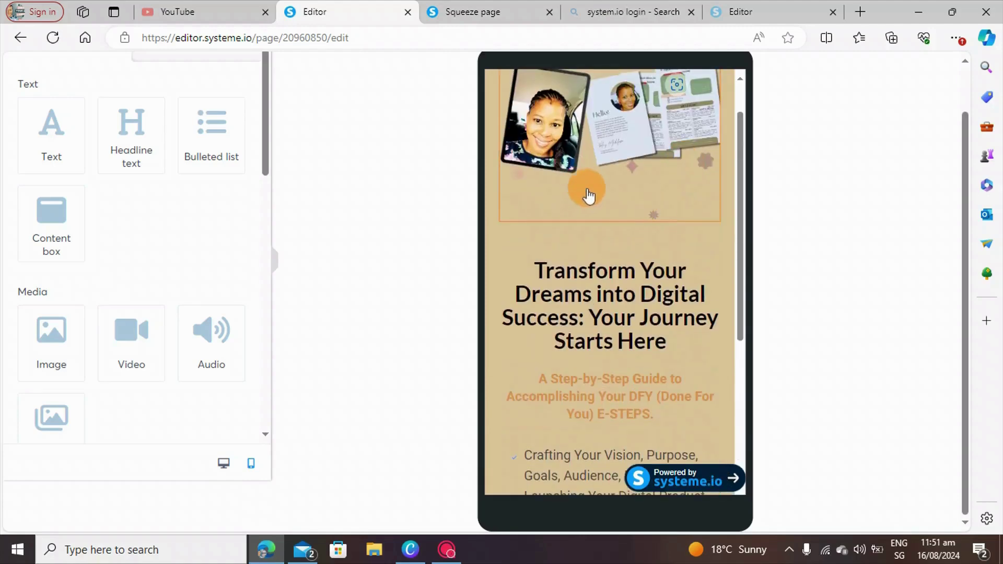
pyautogui.scroll(-5, 589, 237)
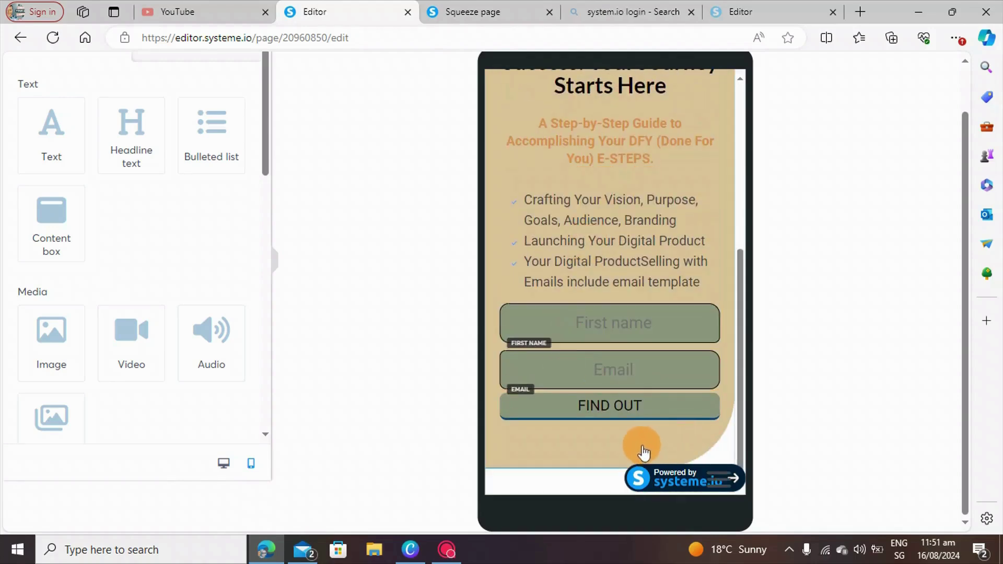
pyautogui.scroll(4, 643, 452)
pyautogui.click(224, 462)
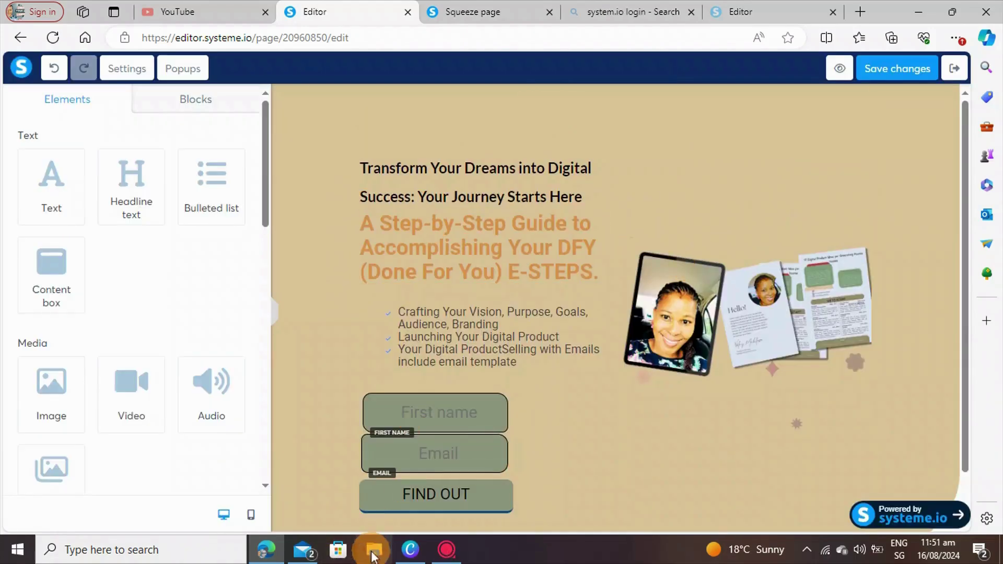
# Switch to the Canva landing page design to compare its layout, and return to the systeme.io page editor
pyautogui.click(410, 549)
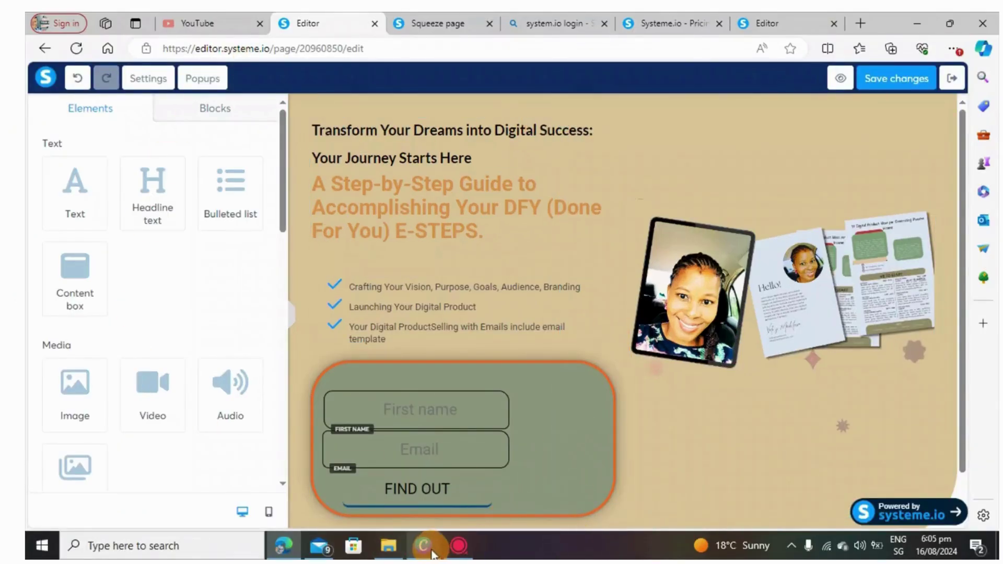
pyautogui.click(424, 546)
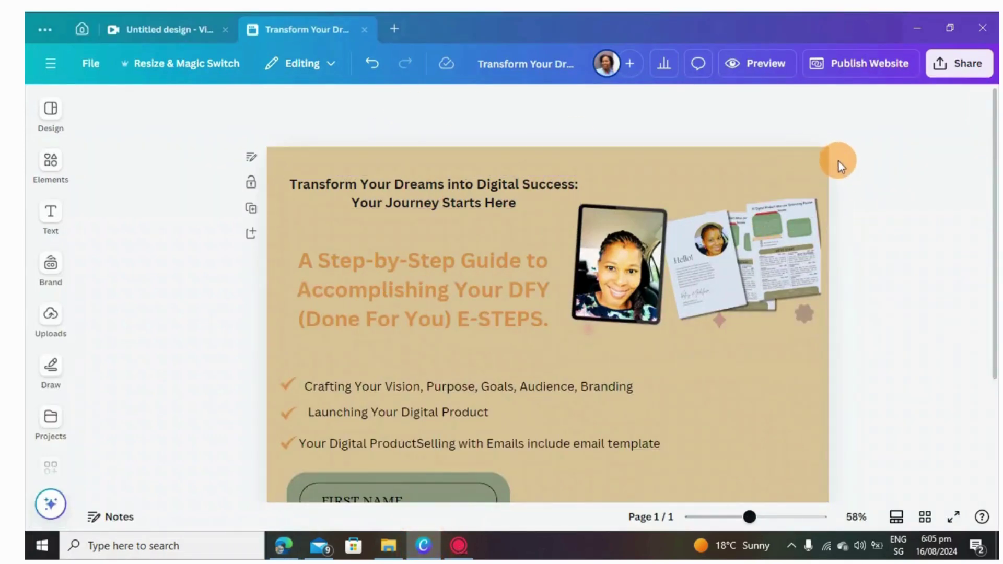
pyautogui.scroll(-2, 819, 184)
pyautogui.hotkey('alt', 'Tab')
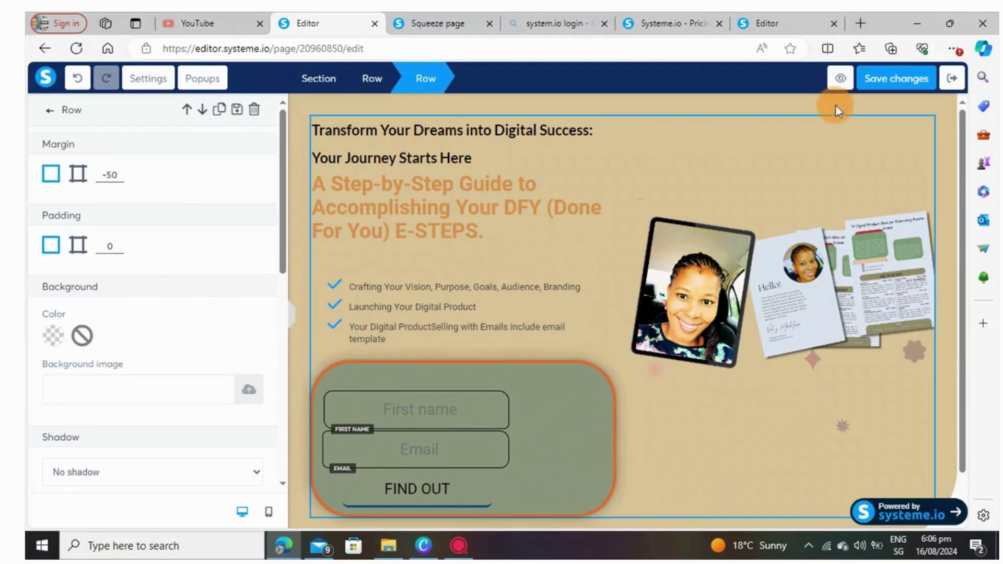
# Inspect the image and headings in the mobile view, and restore the desktop view
pyautogui.click(269, 512)
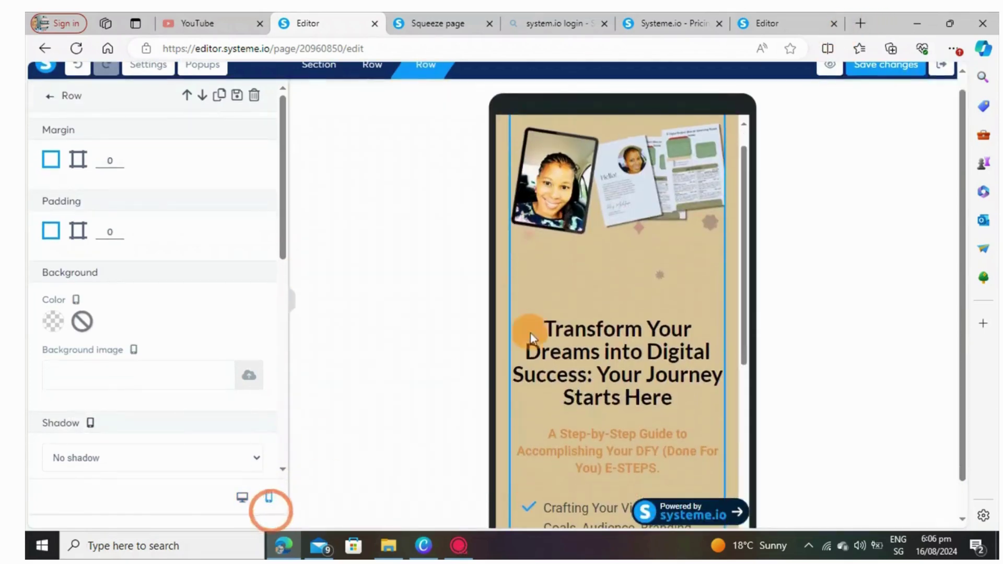
pyautogui.scroll(-1, 675, 253)
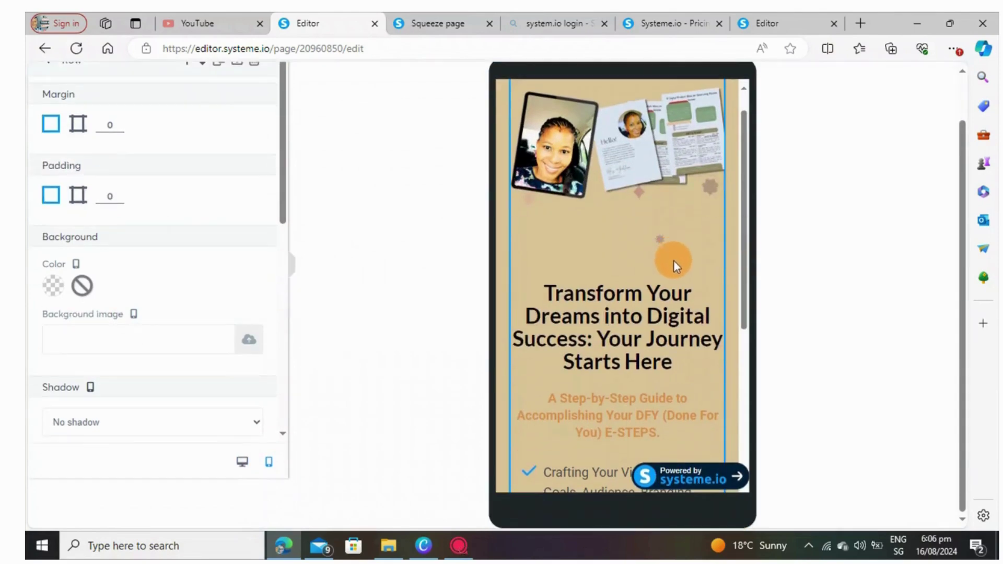
pyautogui.scroll(1, 676, 437)
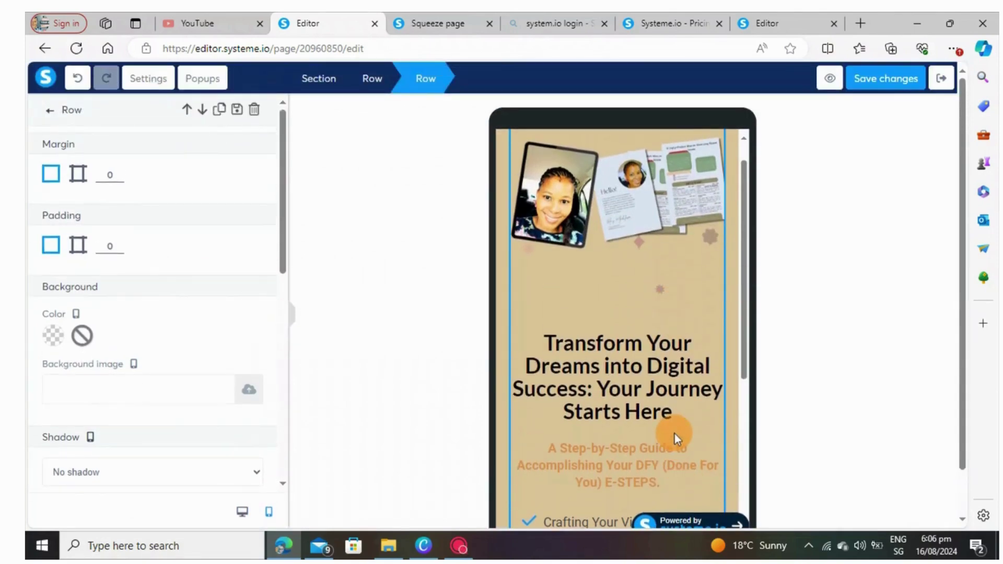
pyautogui.click(243, 512)
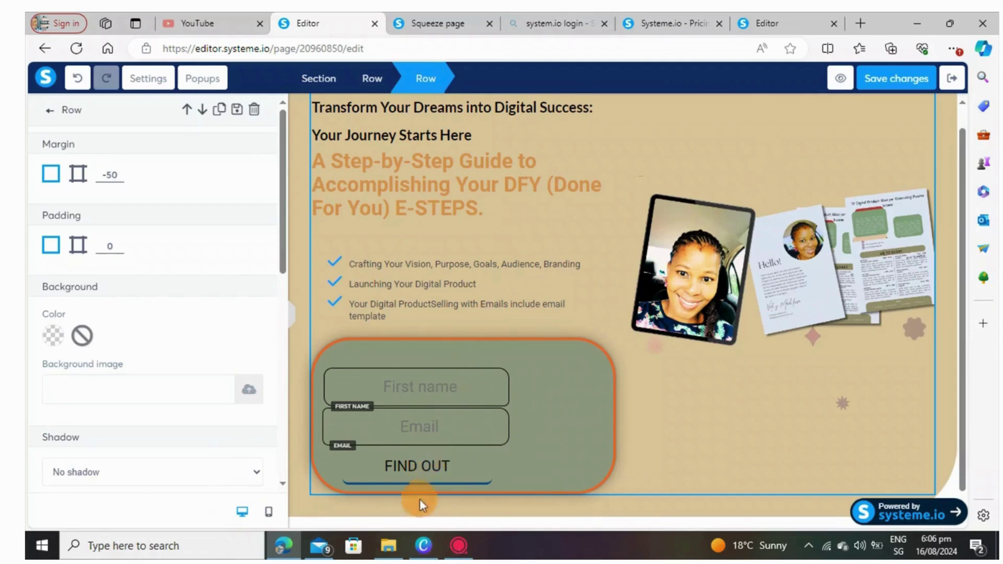
# Preview the Canva design and compare it with the systeme.io page's mobile layout down to the opt-in form
pyautogui.click(425, 542)
pyautogui.scroll(3, 733, 340)
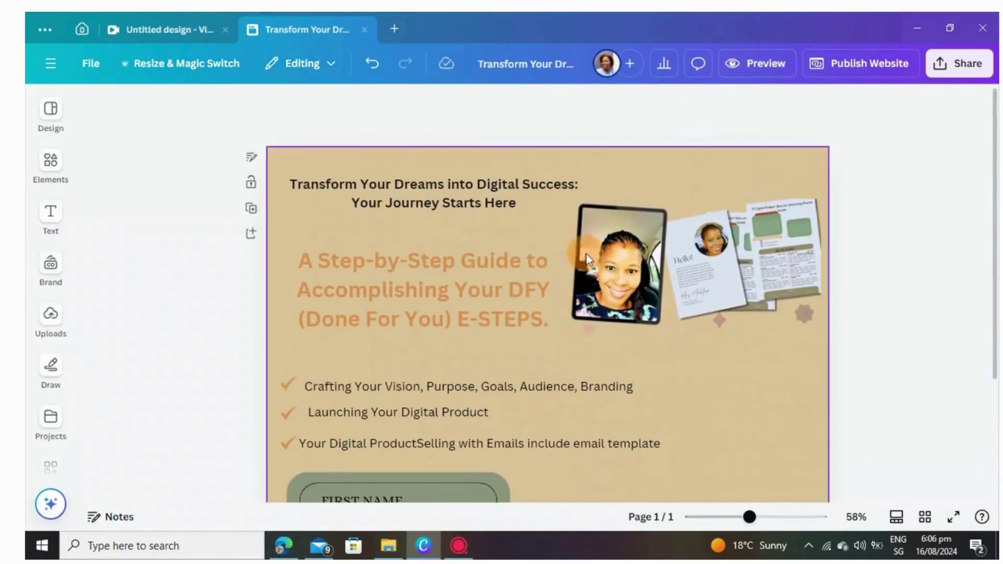
pyautogui.click(744, 59)
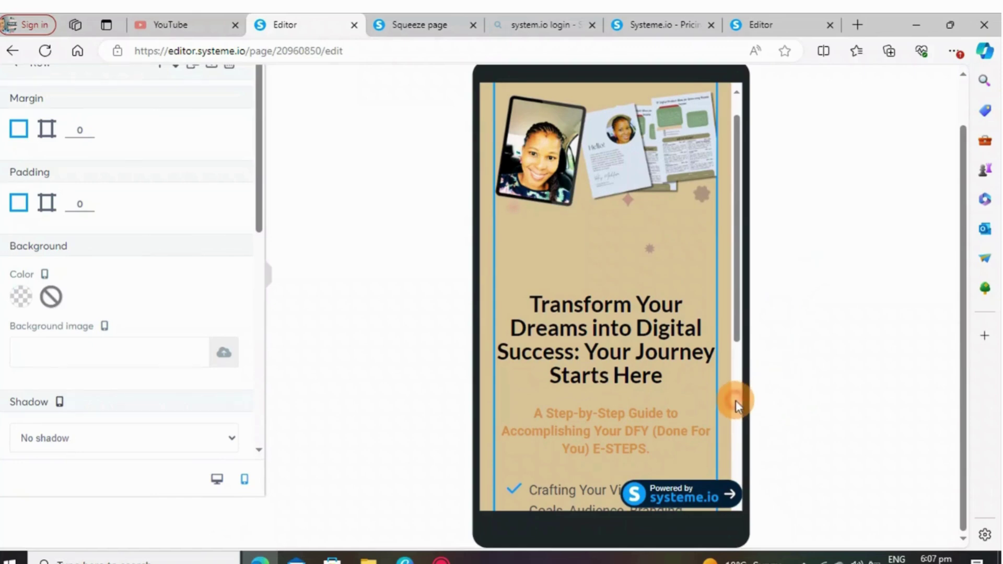
pyautogui.moveTo(736, 400); pyautogui.dragTo(739, 435)
pyautogui.click(686, 414)
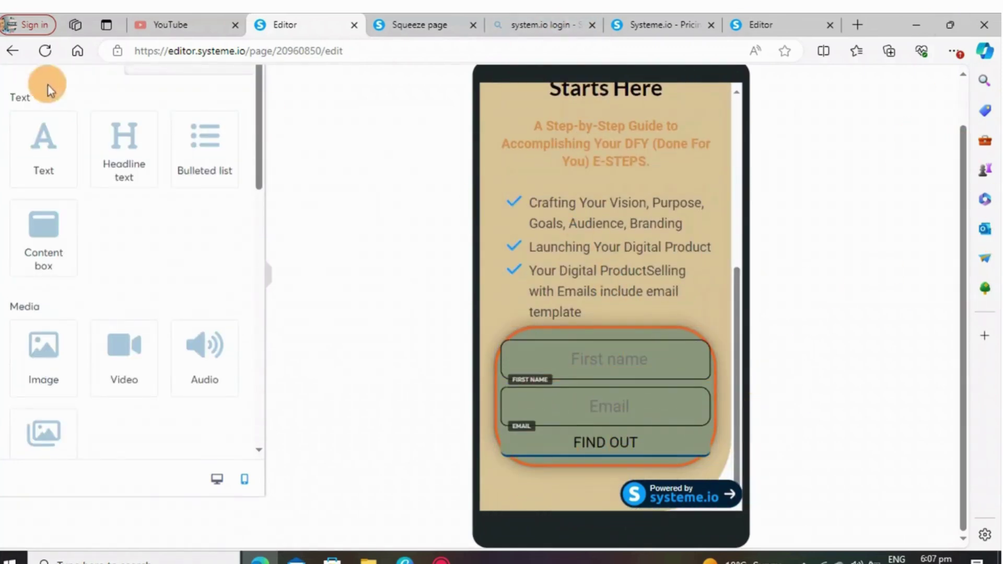
# Switch to the systeme.io pricing page and examine the contact, email and sales funnel limits of each plan
pyautogui.click(663, 28)
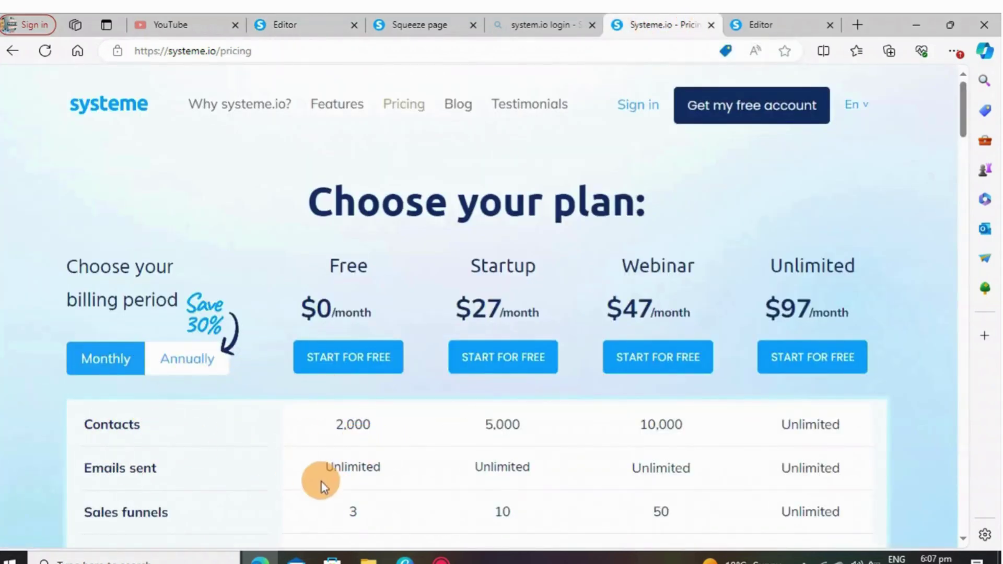
pyautogui.scroll(-1, 320, 479)
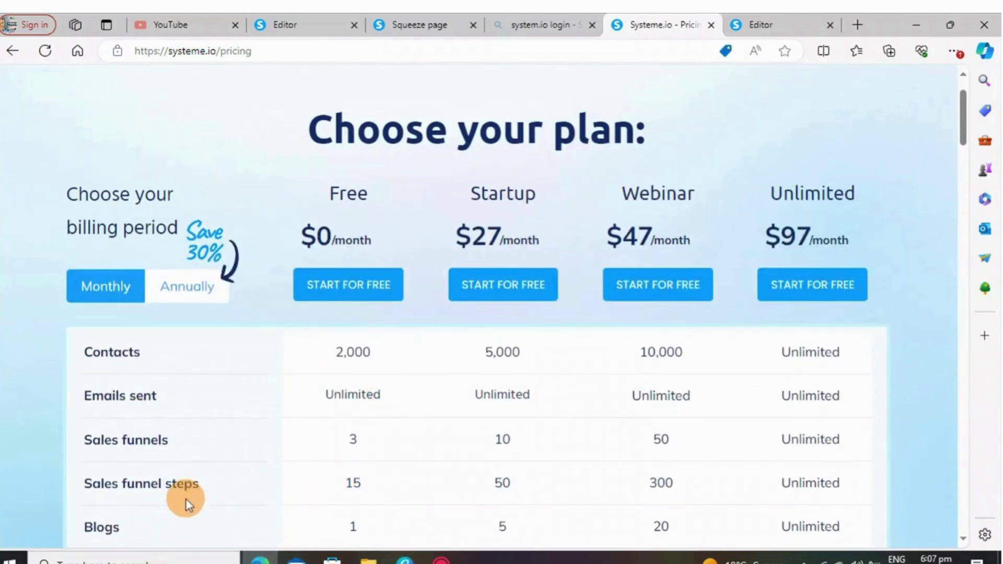
pyautogui.scroll(-1, 352, 404)
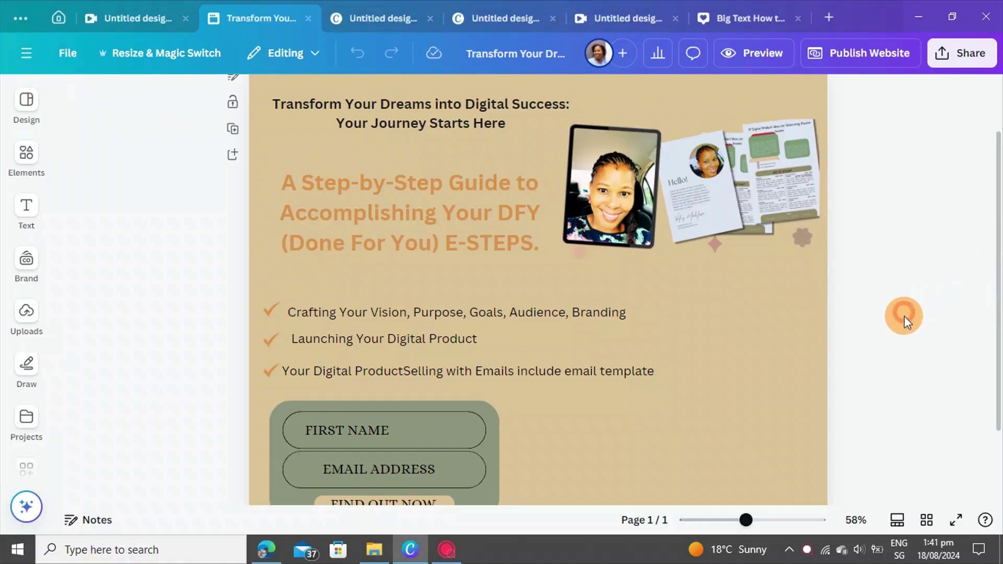
# Switch to the Canva landing page design and review it from the headings down to the opt-in form
pyautogui.scroll(-3, 865, 371)
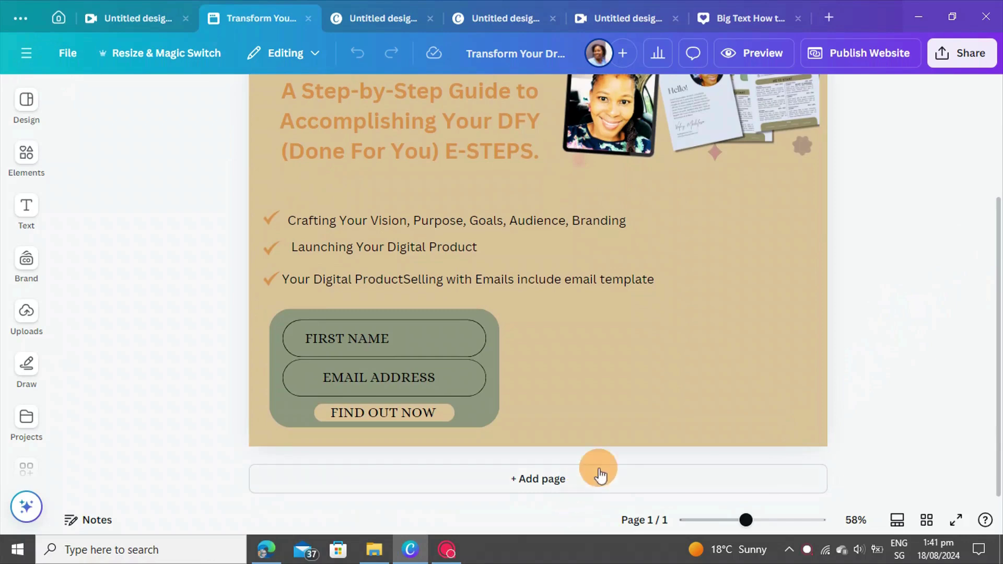
pyautogui.scroll(3, 703, 437)
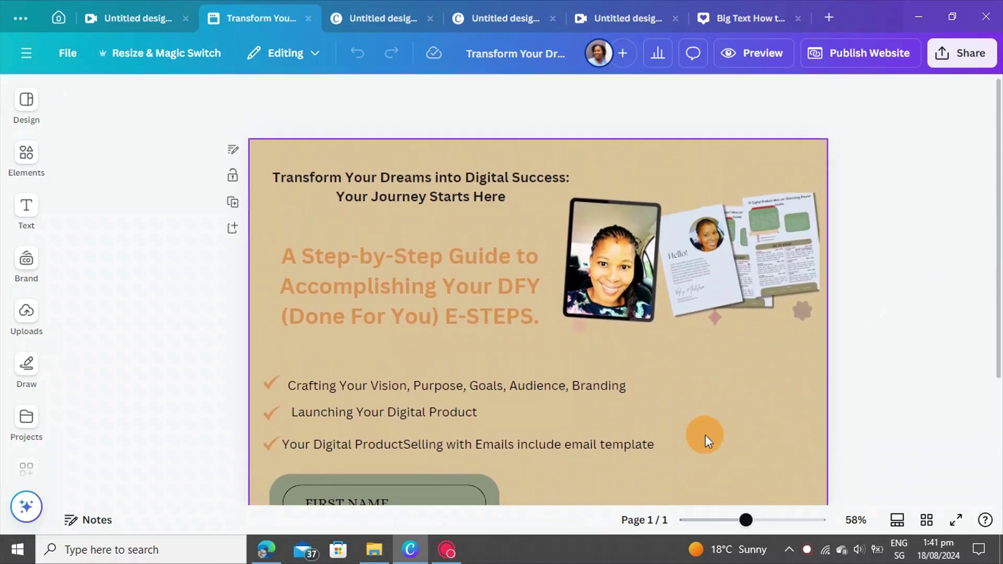
pyautogui.scroll(-5, 705, 437)
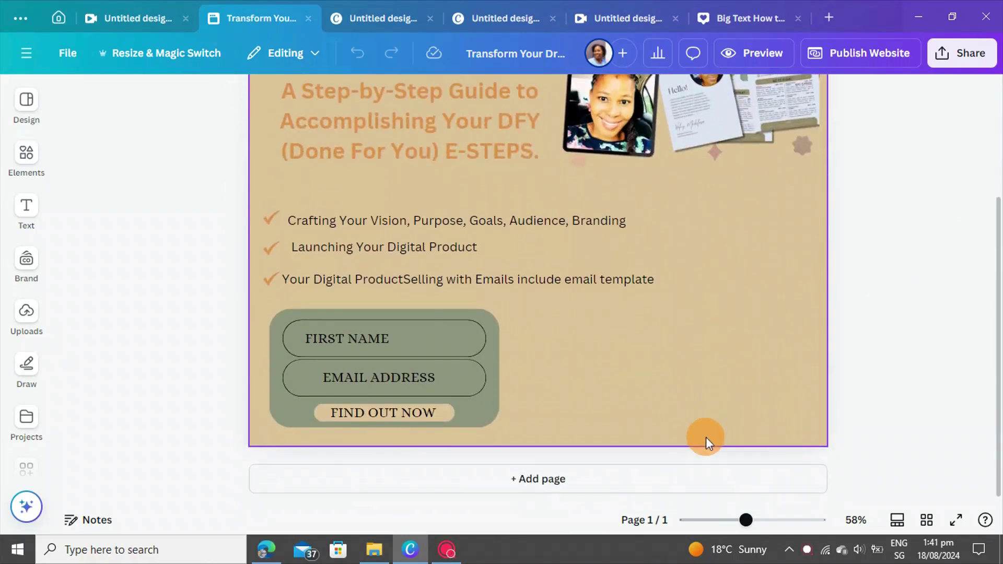